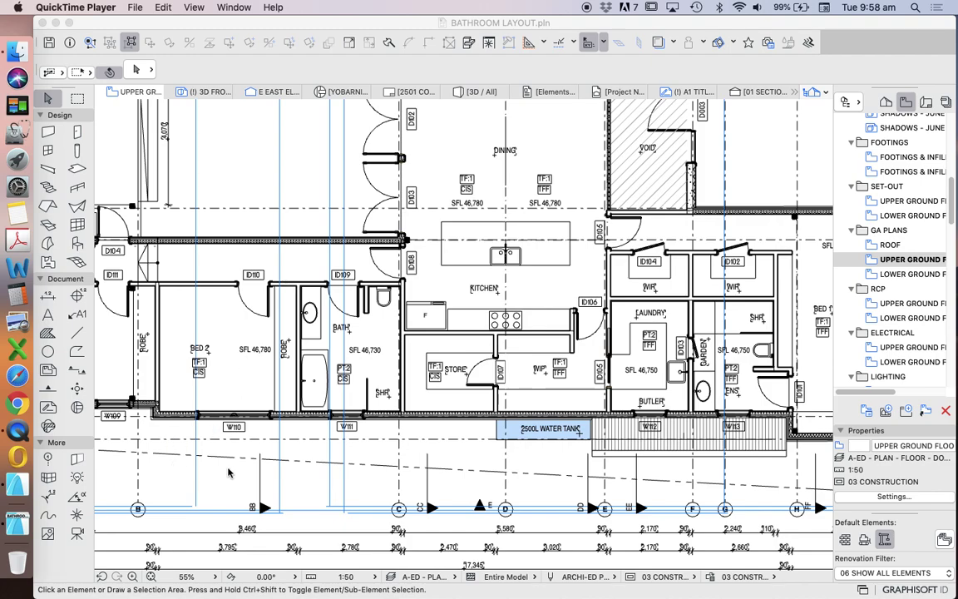
Step: Activate the Detail tool for the upper ground floor plan and assign it to the REF - DETAIL MARKERS.A-ED layer
click(390, 440)
scroll(379, 437, down, 5)
scroll(376, 438, up, 5)
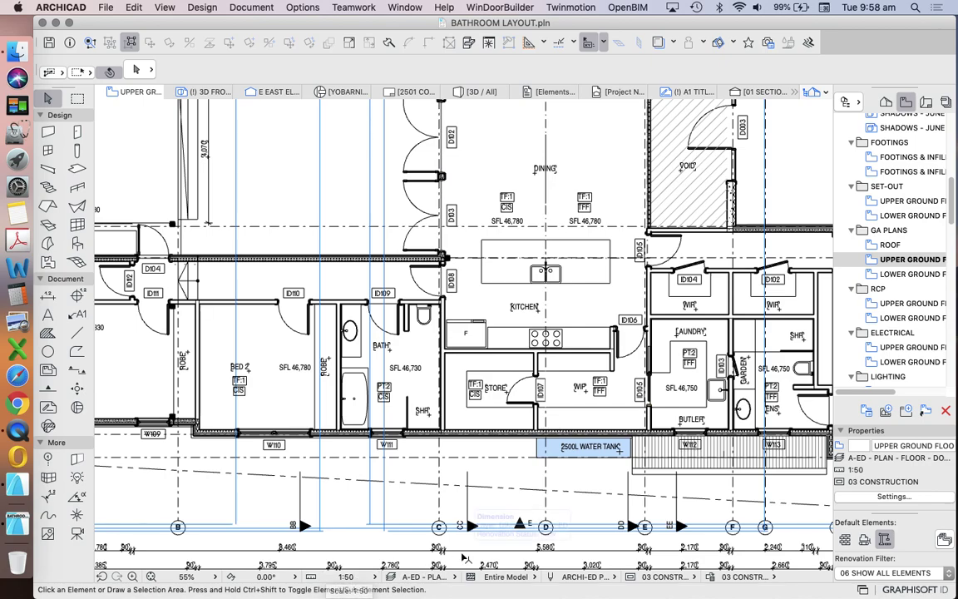
scroll(400, 433, up, 3)
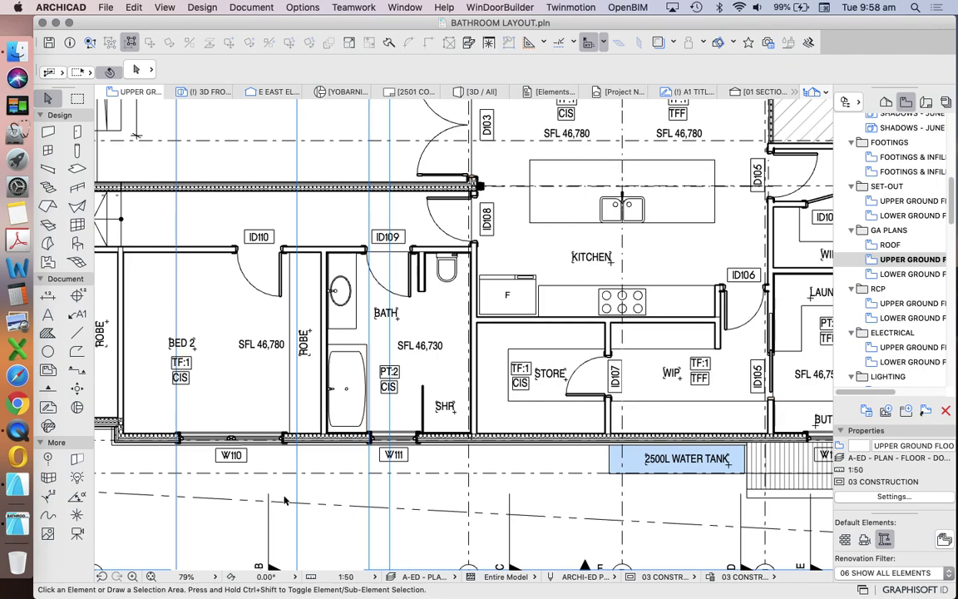
click(76, 407)
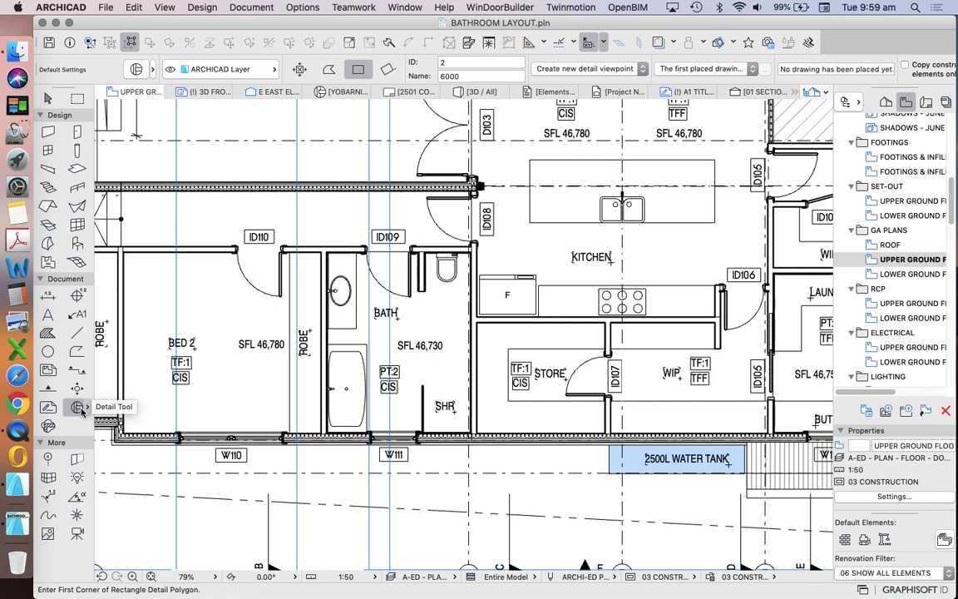
click(251, 74)
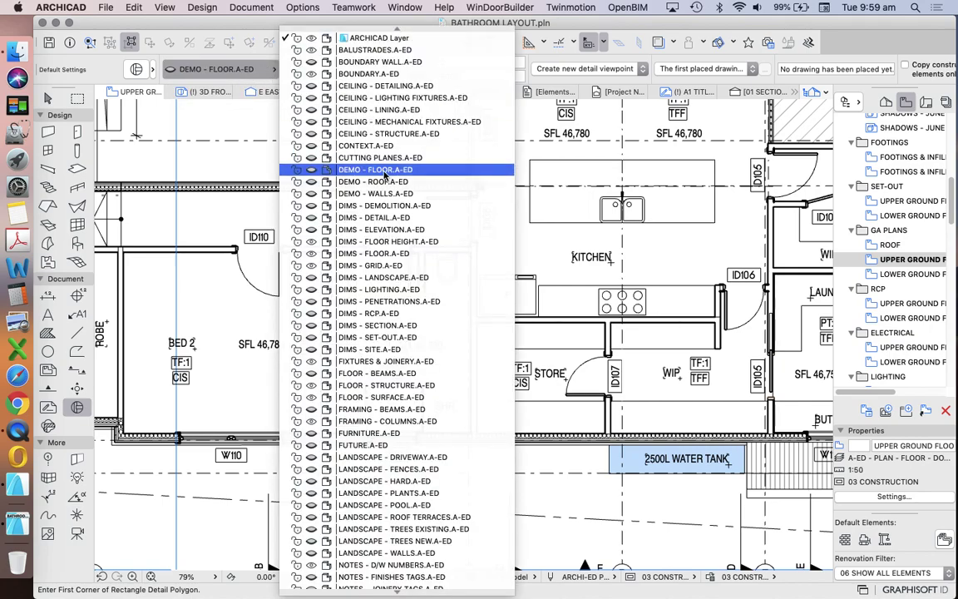
scroll(426, 171, down, 3)
scroll(426, 171, down, 10)
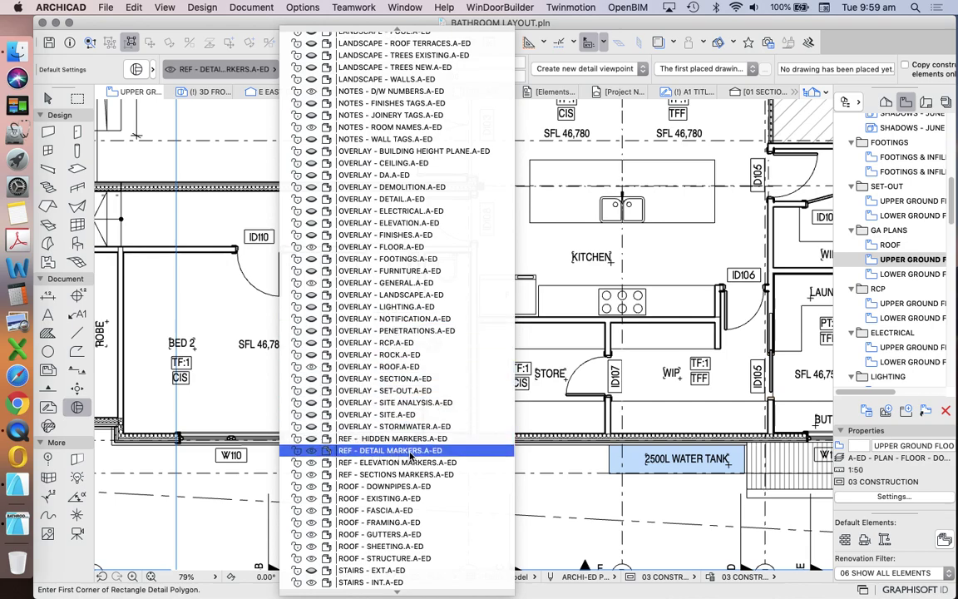
click(410, 455)
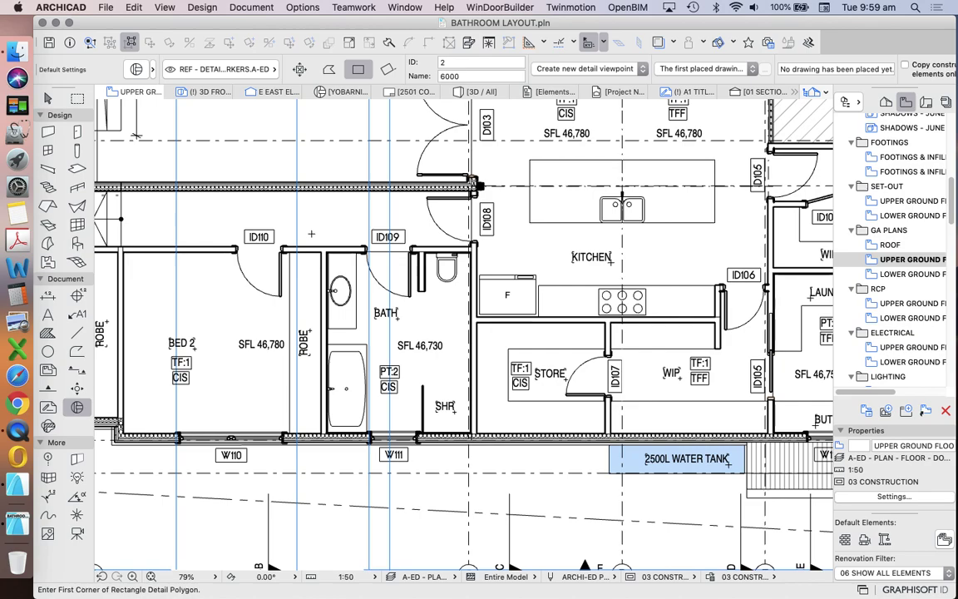
Step: Draw a rectangular detail boundary around the BATH room and place its marker outside the exterior wall, below window W111
click(312, 234)
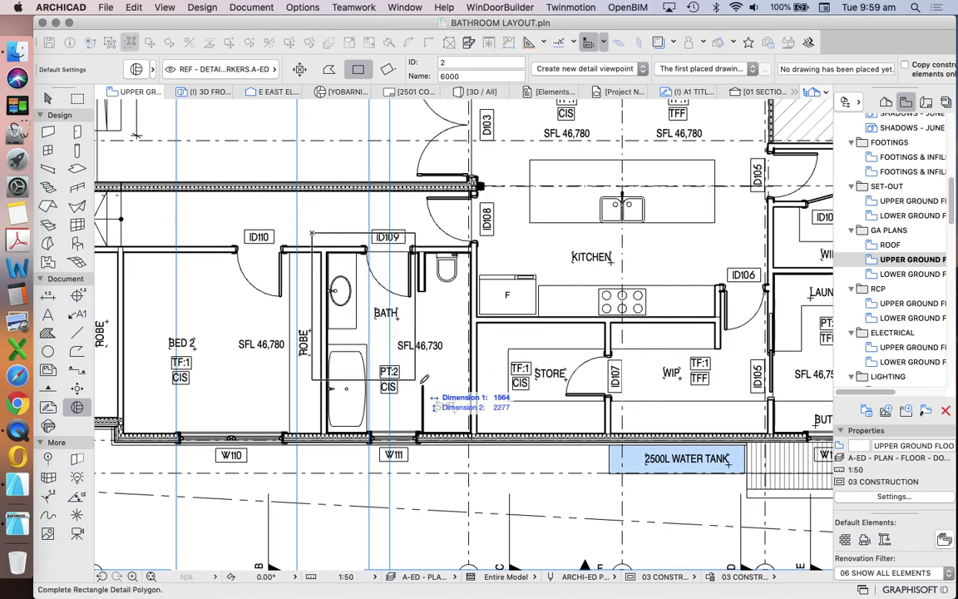
click(492, 451)
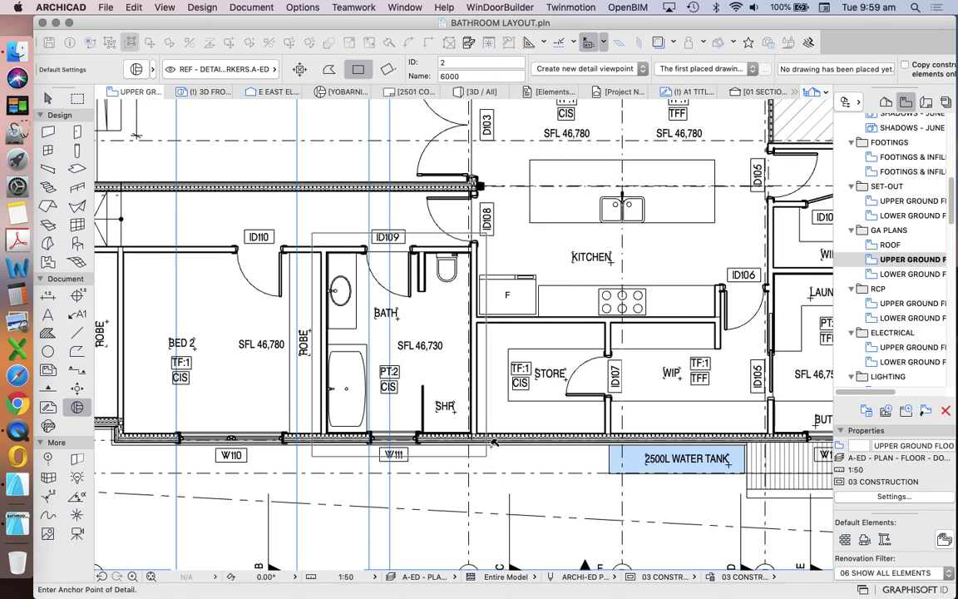
scroll(471, 316, down, 3)
scroll(416, 418, up, 3)
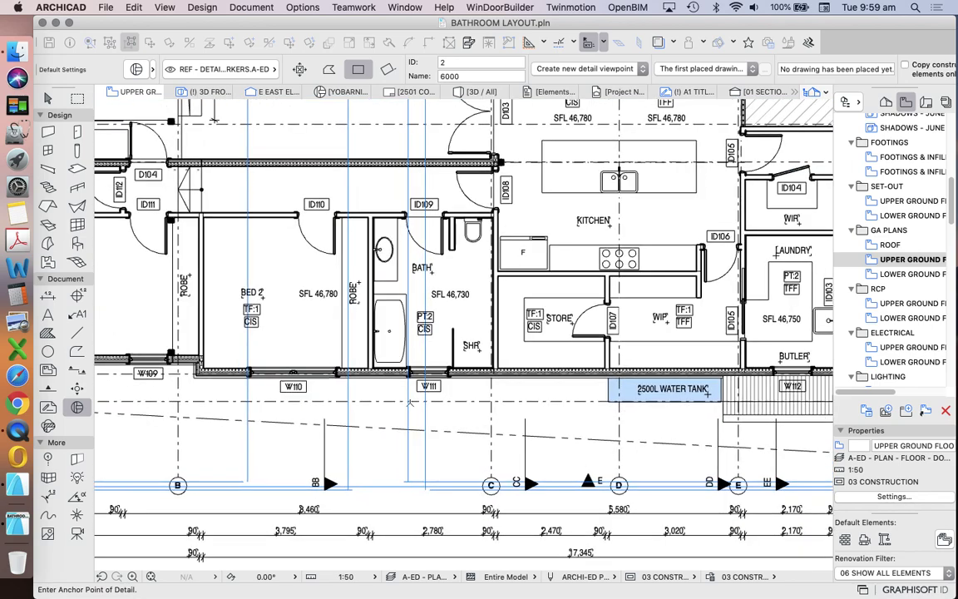
click(383, 442)
scroll(388, 442, up, 3)
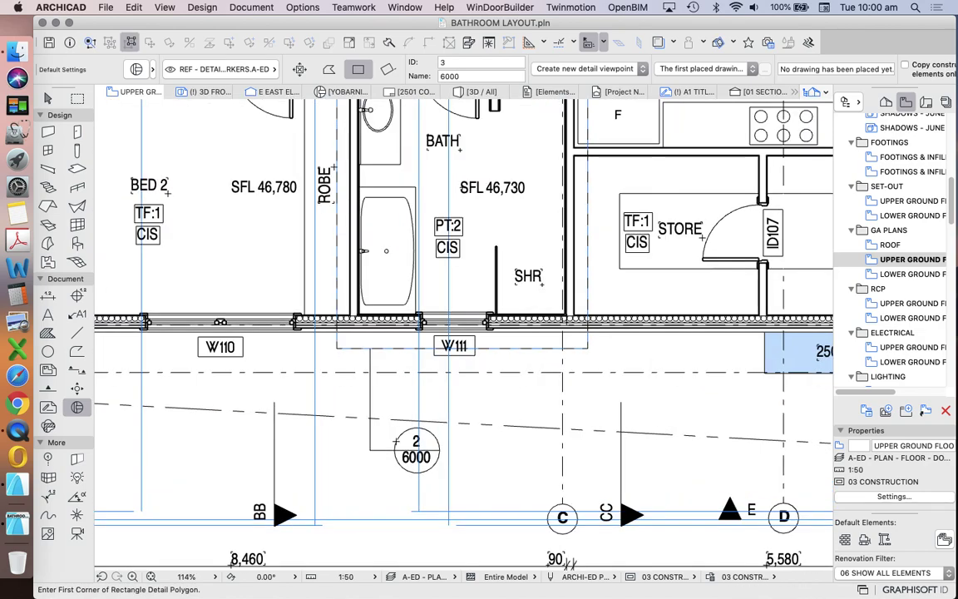
scroll(386, 391, up, 5)
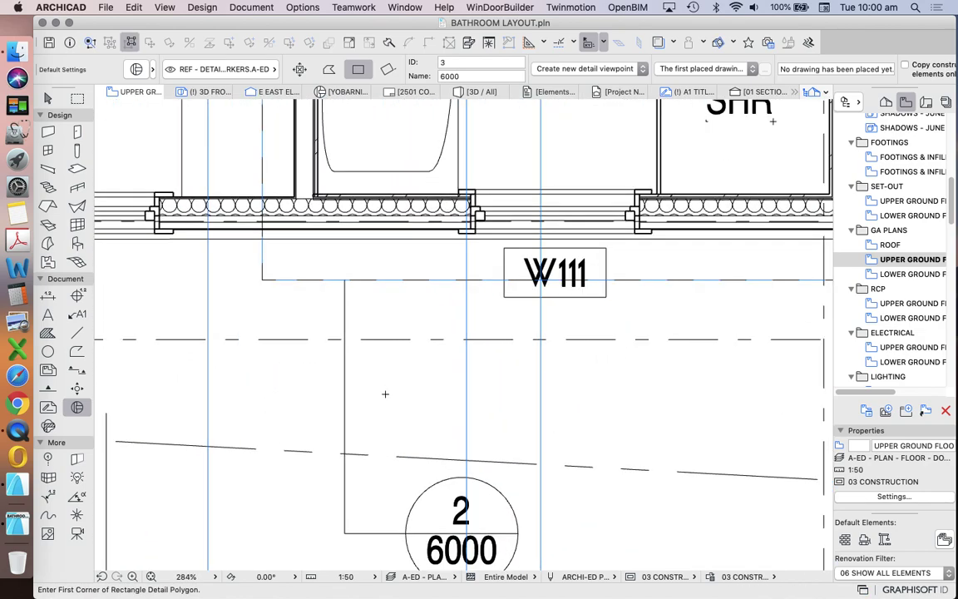
key(Escape)
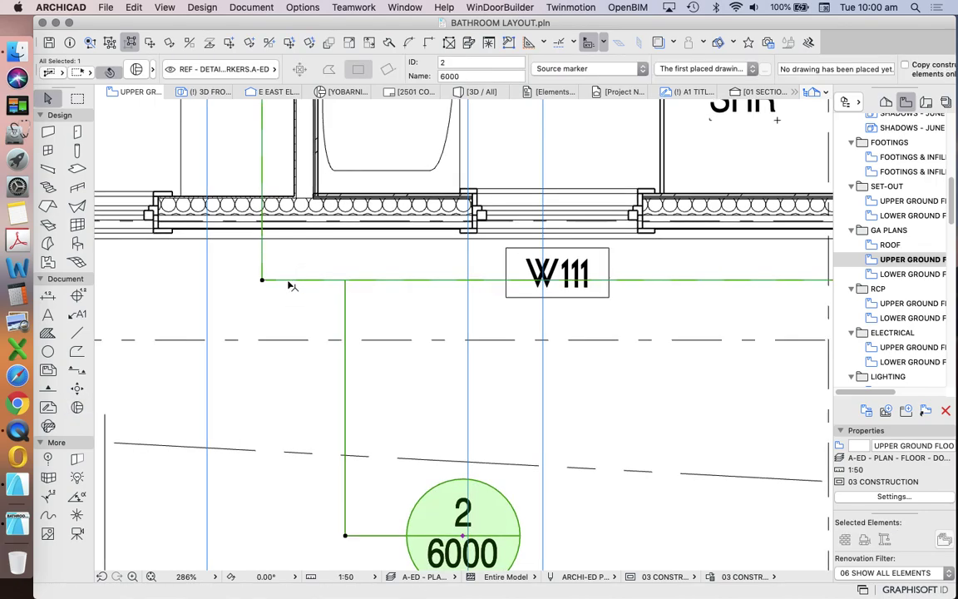
scroll(291, 283, up, 2)
key(Escape)
scroll(354, 289, down, 5)
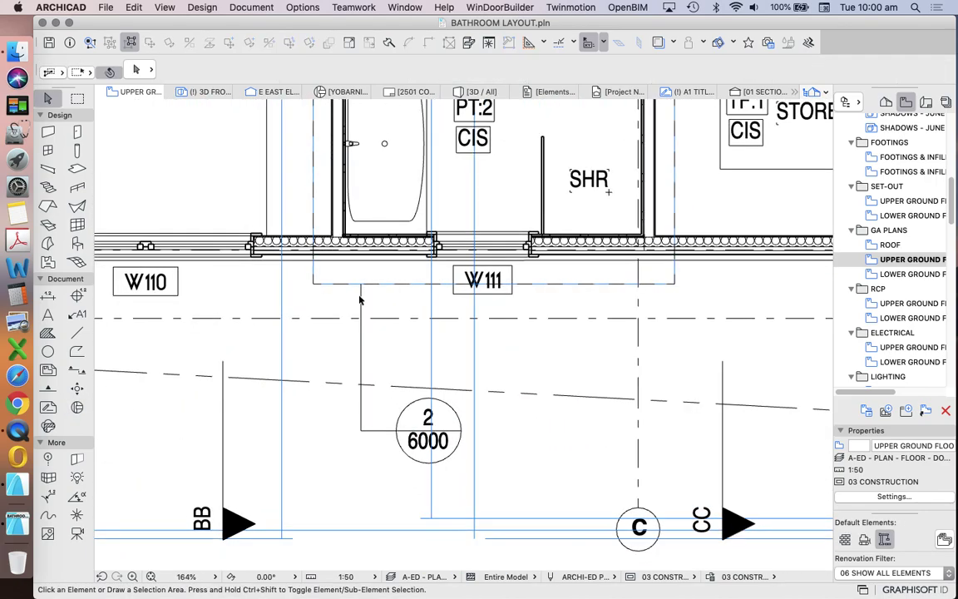
Step: Open the bath detail marker's selection settings and examine its marker text style and the Head Geometry and Style options
click(359, 292)
click(317, 292)
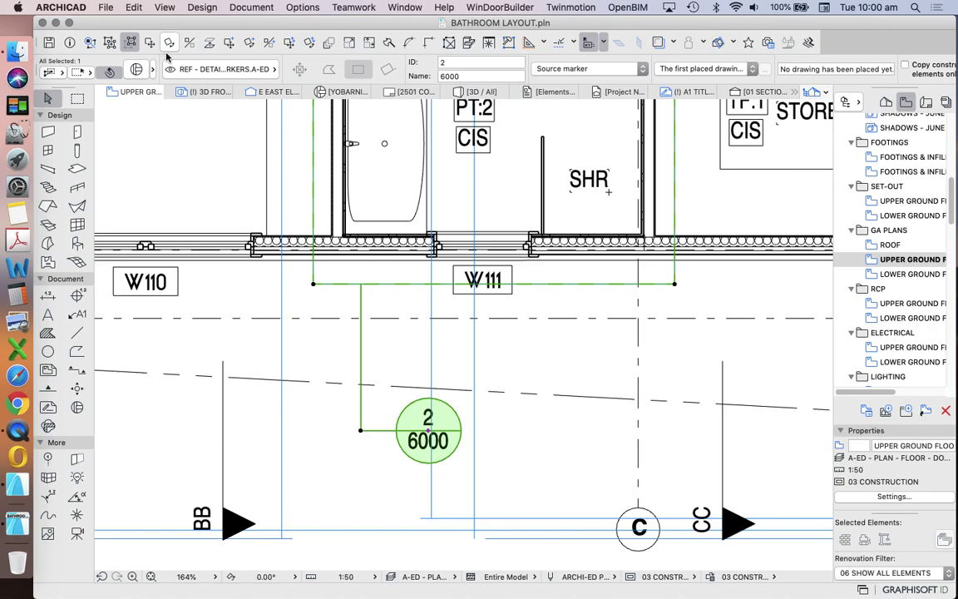
double_click(626, 286)
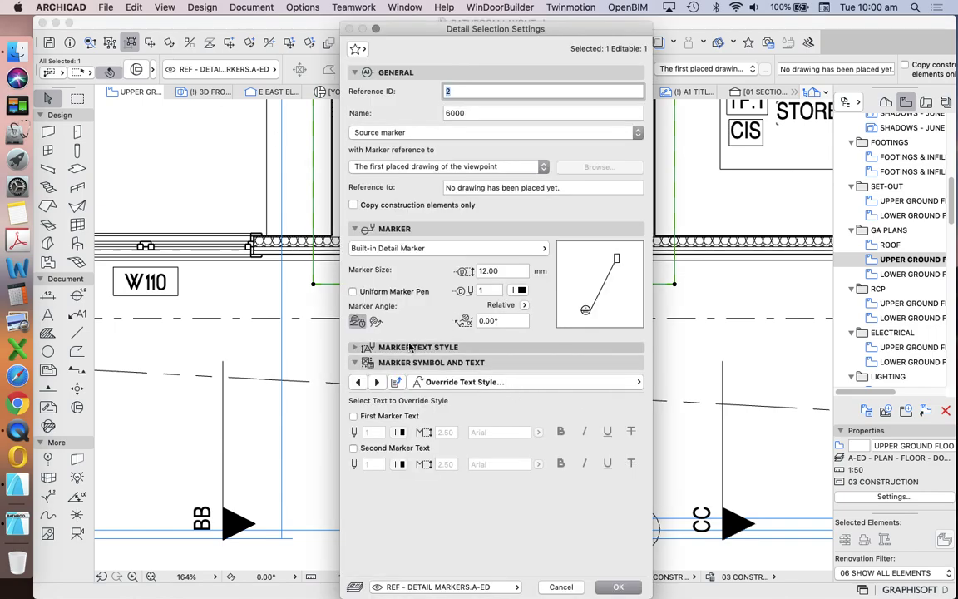
click(580, 361)
click(580, 347)
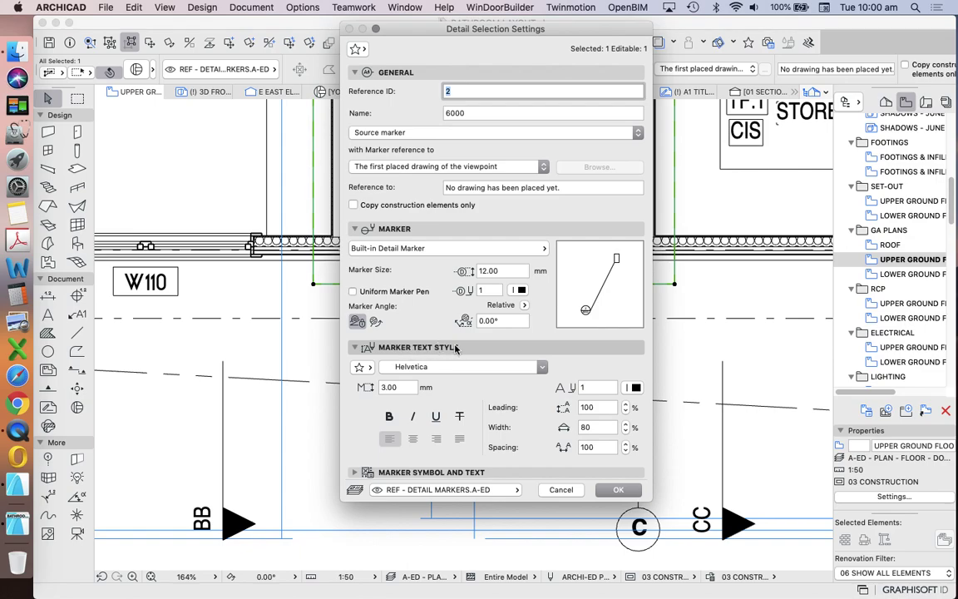
click(391, 474)
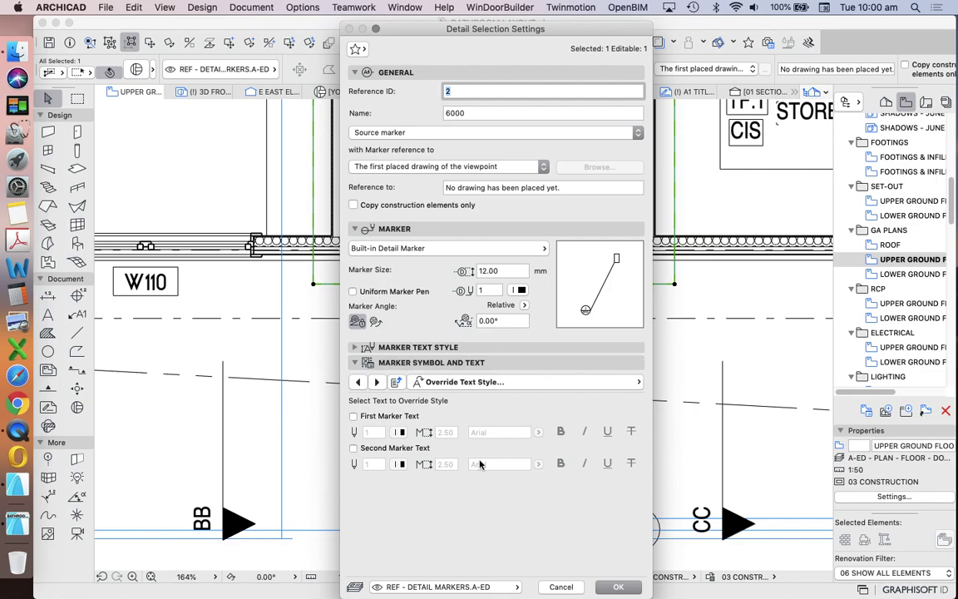
click(516, 383)
click(700, 383)
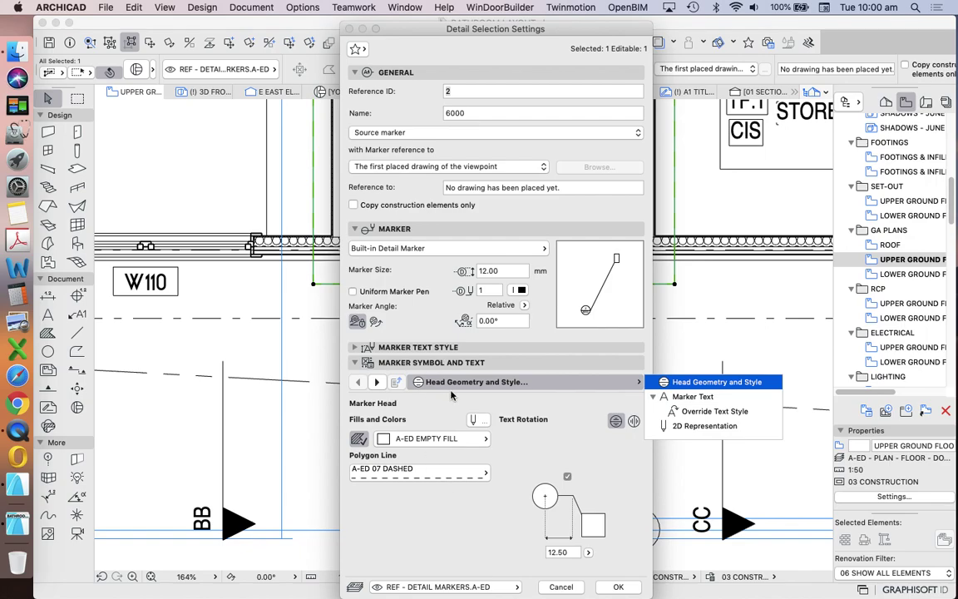
drag(441, 28, 588, 30)
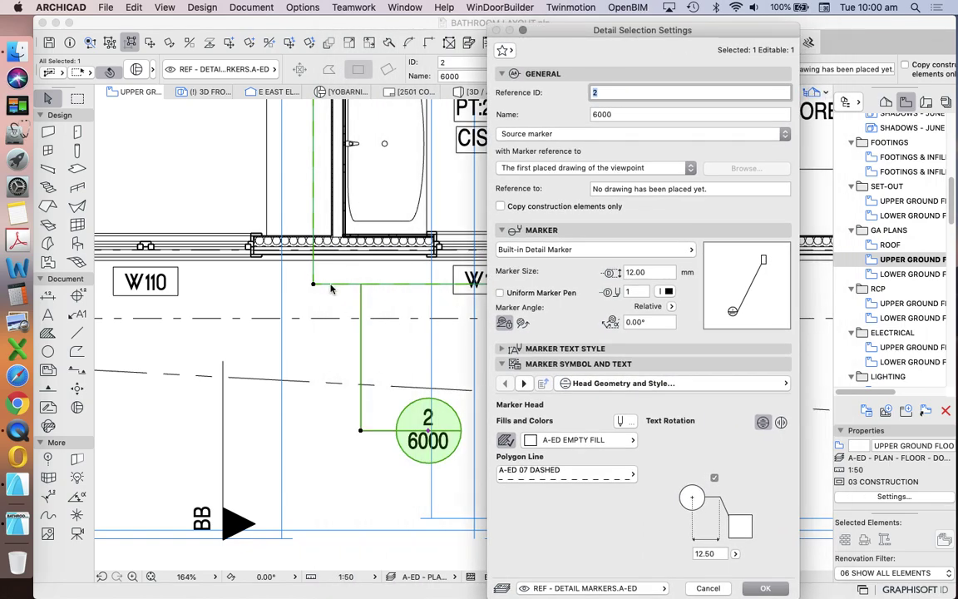
drag(653, 32, 517, 25)
key(Return)
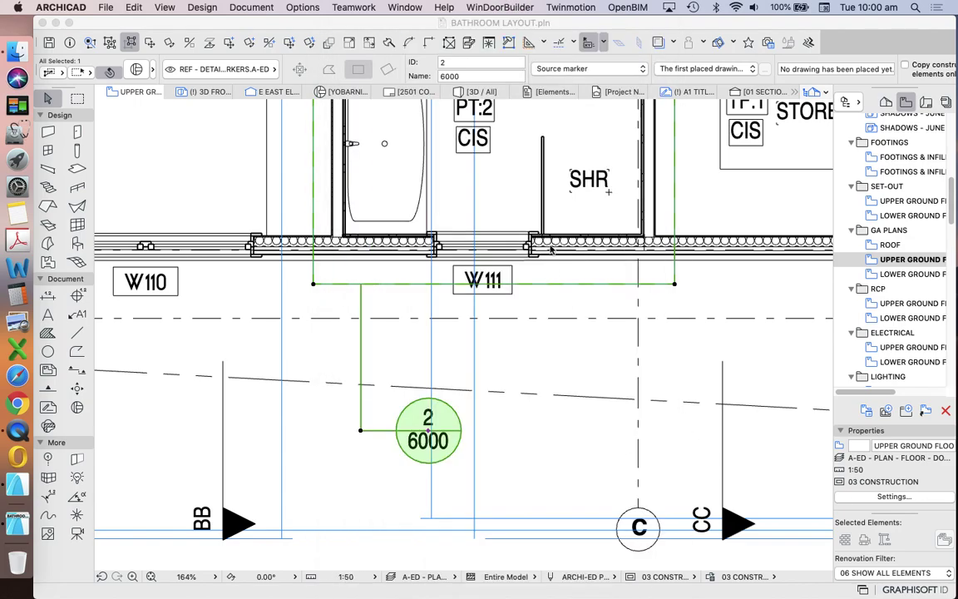
Step: Offset the lower edge of the bath detail boundary outward so that it encloses the W111 window tag
scroll(516, 386, down, 5)
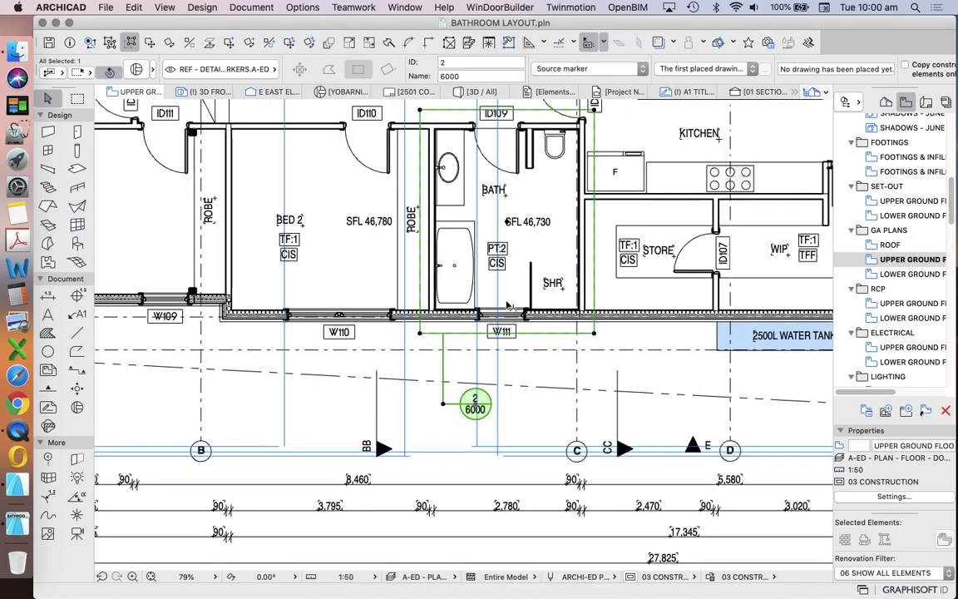
click(600, 365)
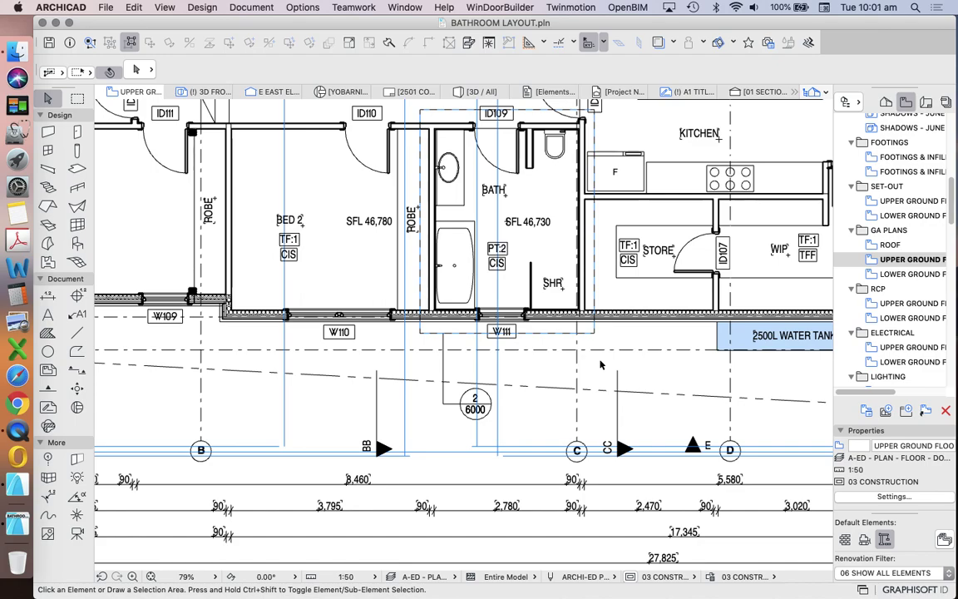
scroll(528, 366, up, 3)
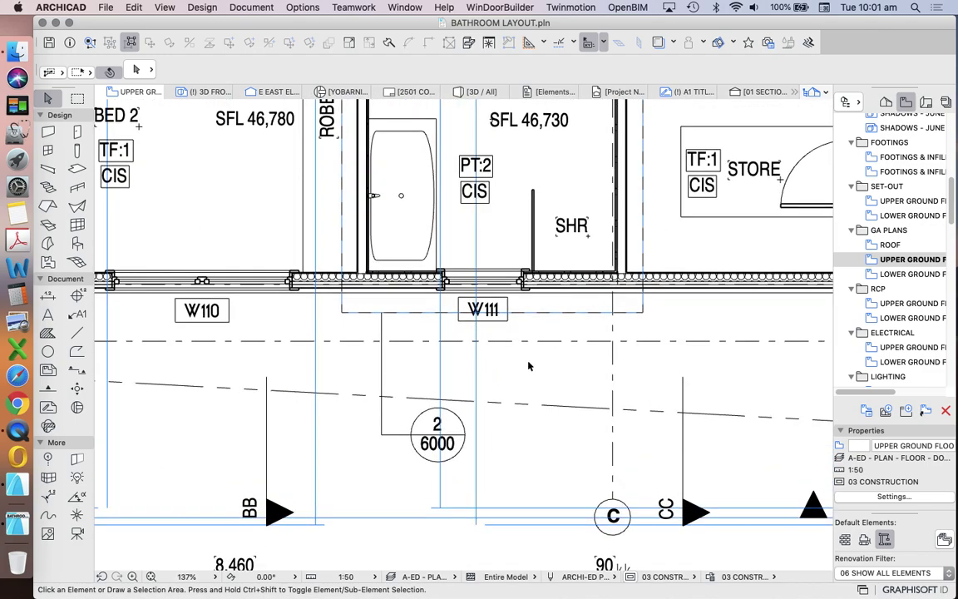
scroll(498, 376, down, 1)
scroll(454, 382, down, 2)
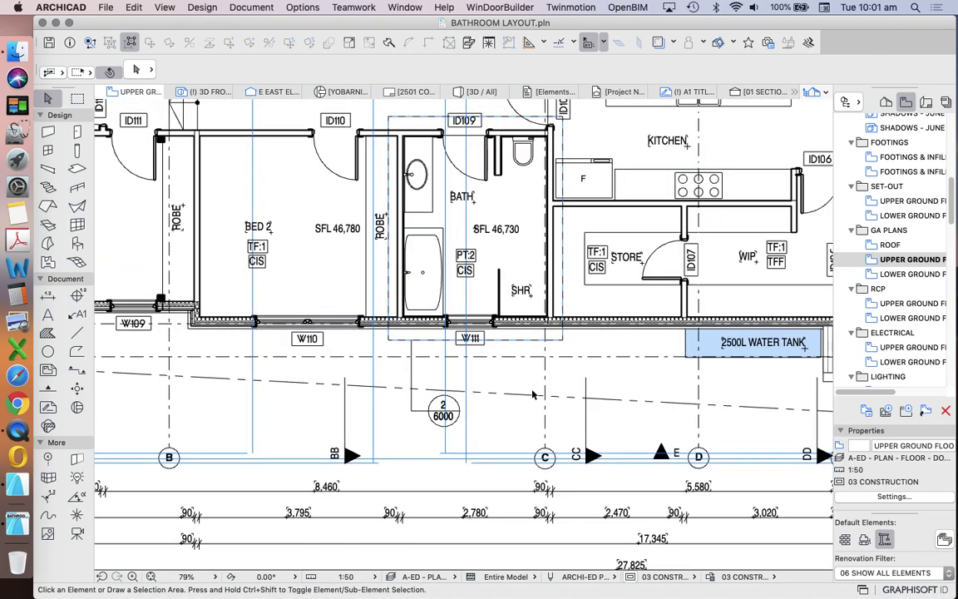
scroll(449, 333, up, 5)
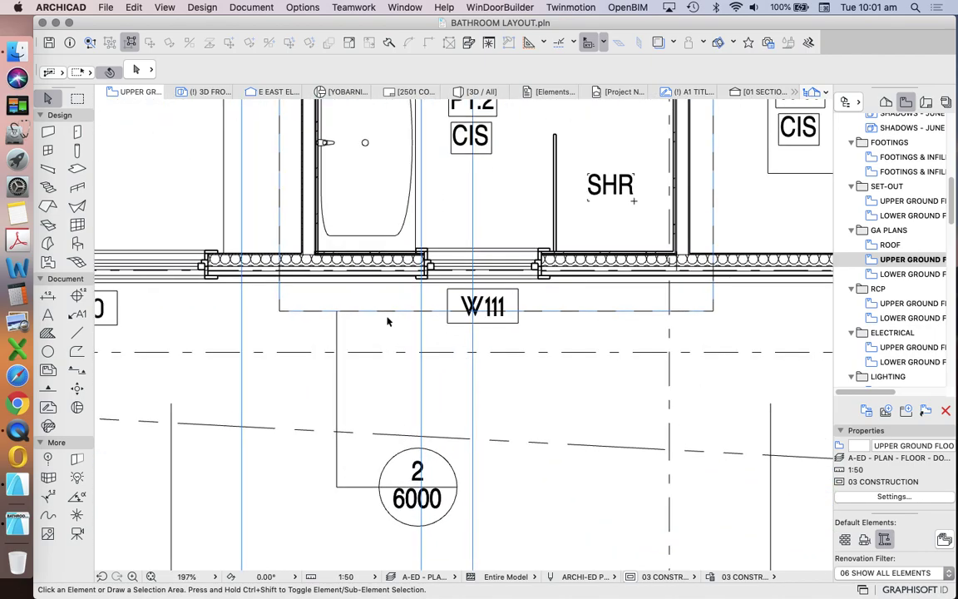
click(385, 309)
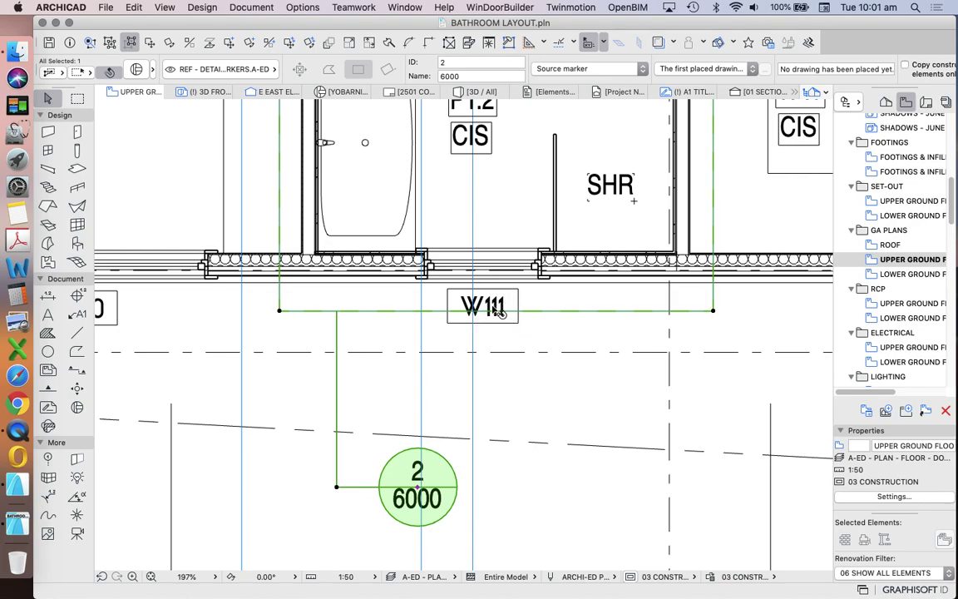
click(379, 312)
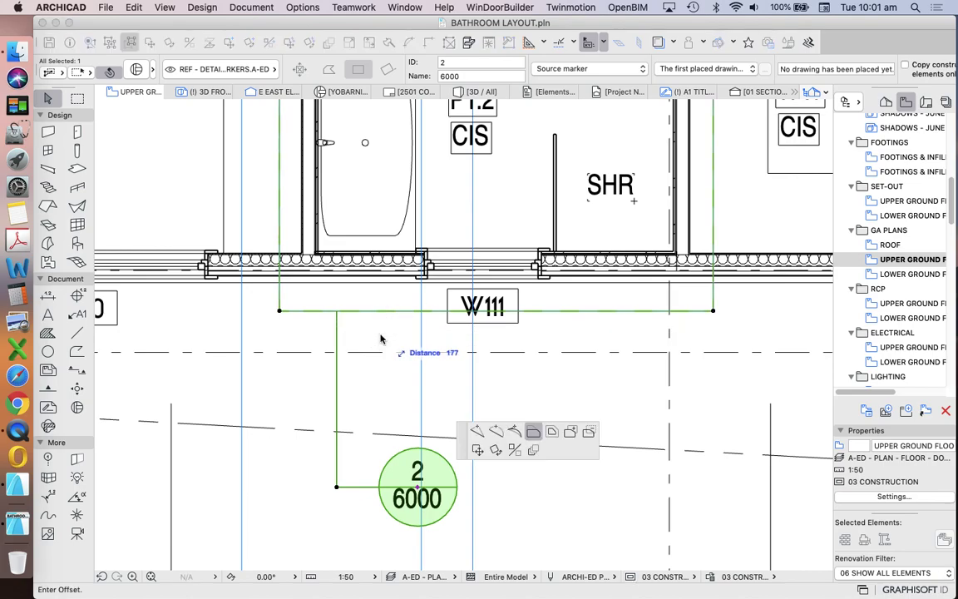
click(382, 333)
scroll(479, 355, down, 5)
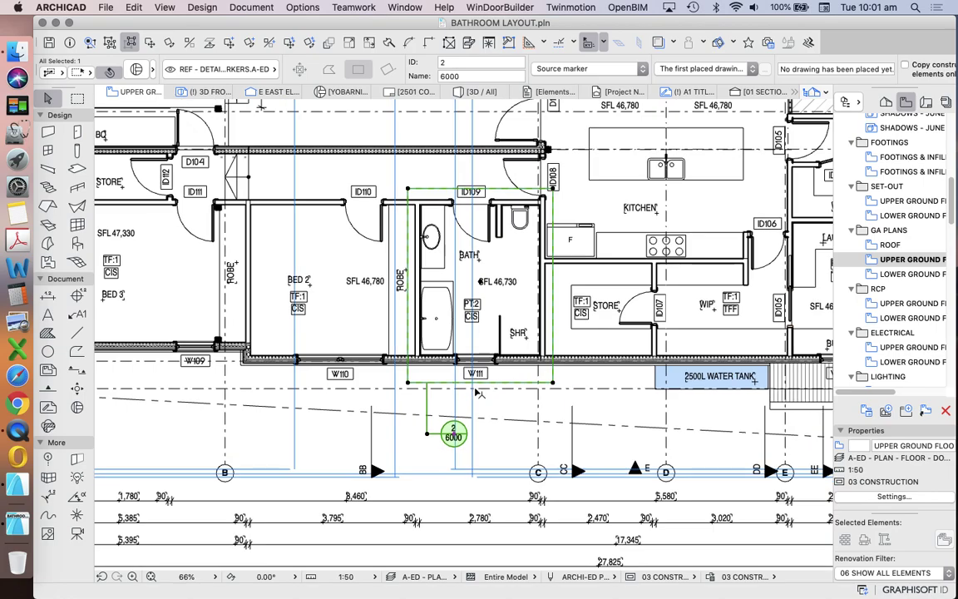
Step: Offset the upper edge of the bath detail boundary outward so that it encloses the ID109 door tag
scroll(466, 182, up, 6)
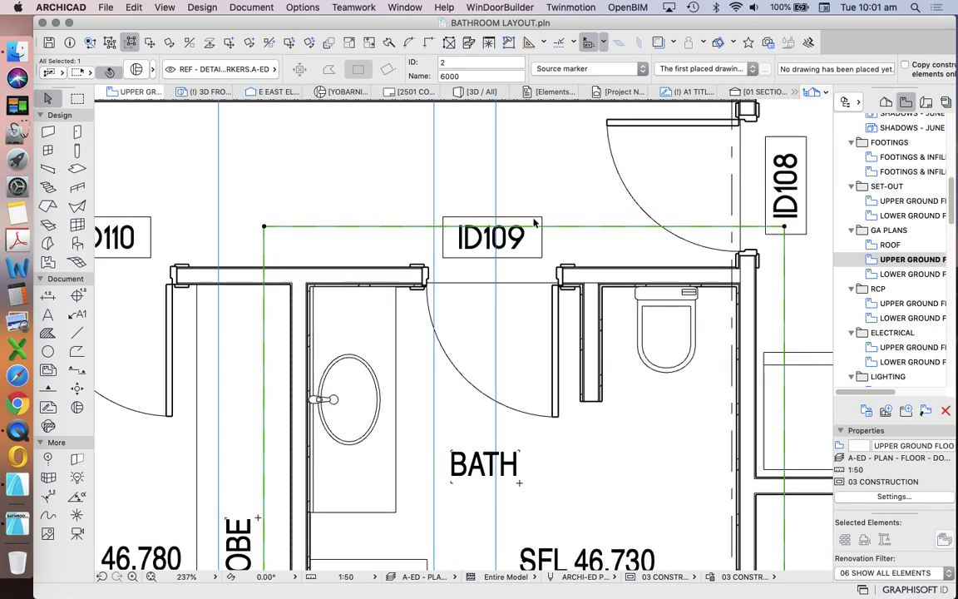
scroll(561, 258, down, 3)
scroll(592, 249, up, 3)
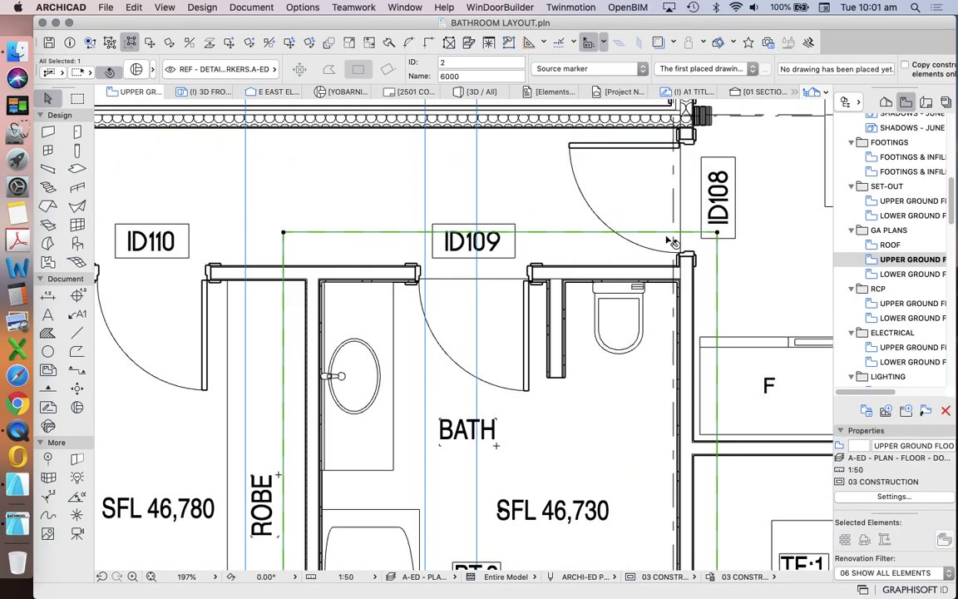
scroll(520, 206, down, 5)
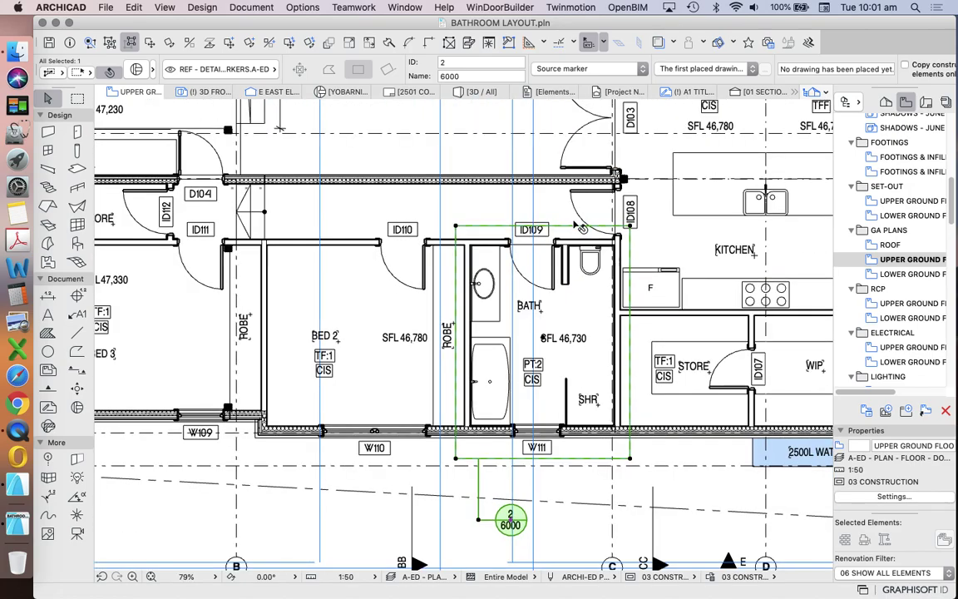
scroll(532, 236, up, 3)
scroll(549, 229, up, 3)
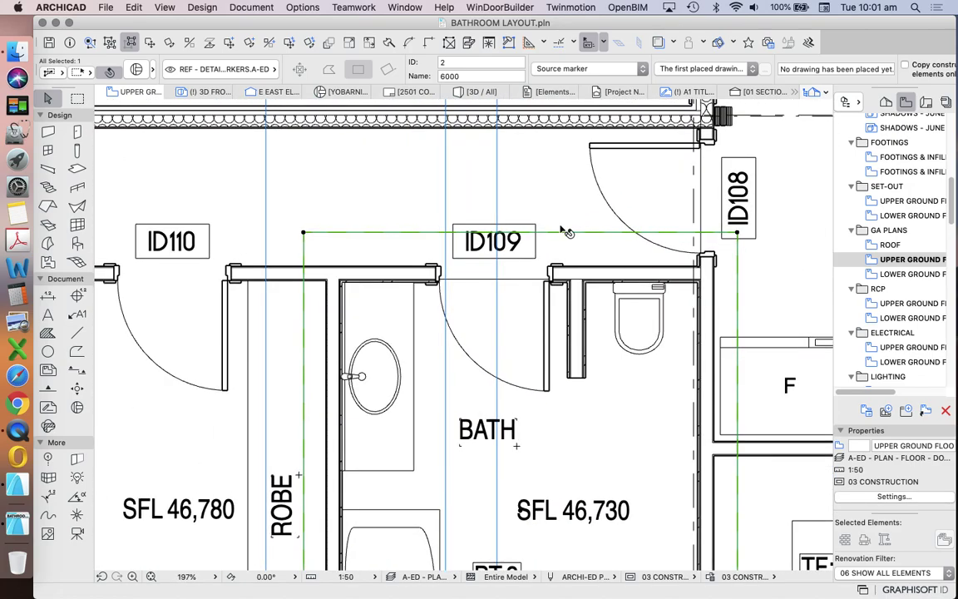
click(564, 231)
scroll(564, 231, down, 3)
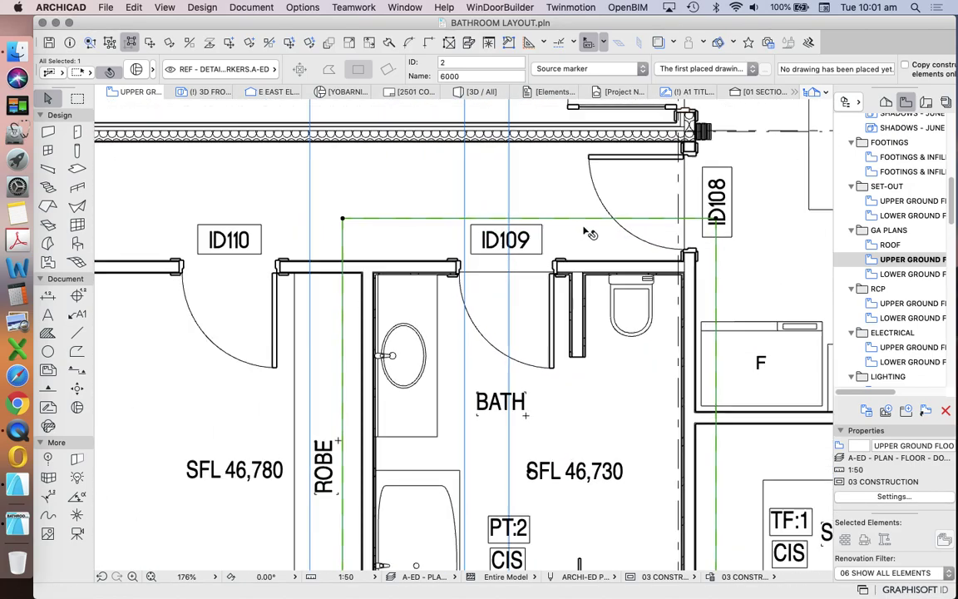
Step: Offset the right-hand edge of the bath detail boundary inward so that it sits closer to the bathroom wall beside ID108
scroll(670, 179, up, 5)
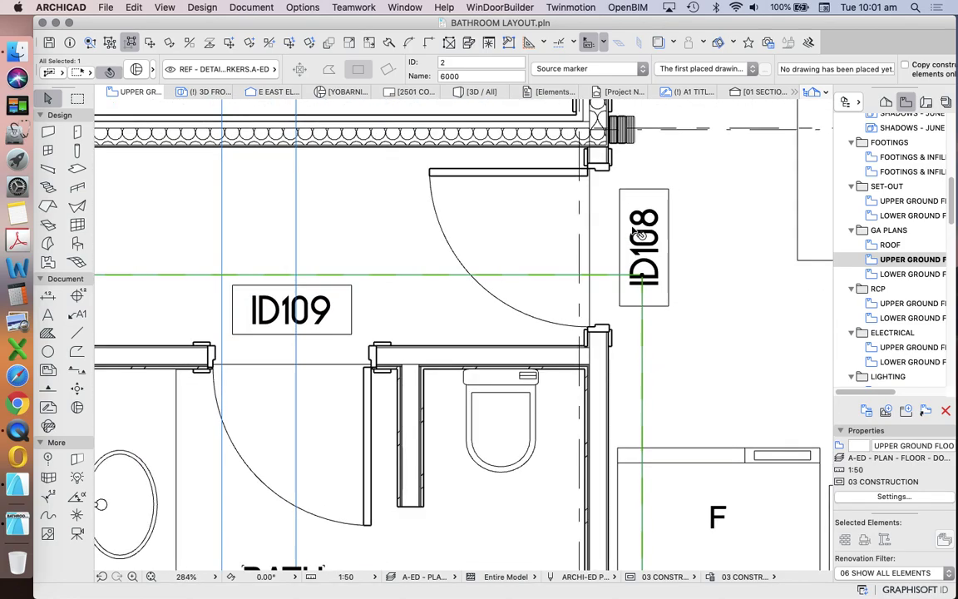
scroll(632, 218, down, 4)
click(639, 293)
scroll(637, 295, up, 2)
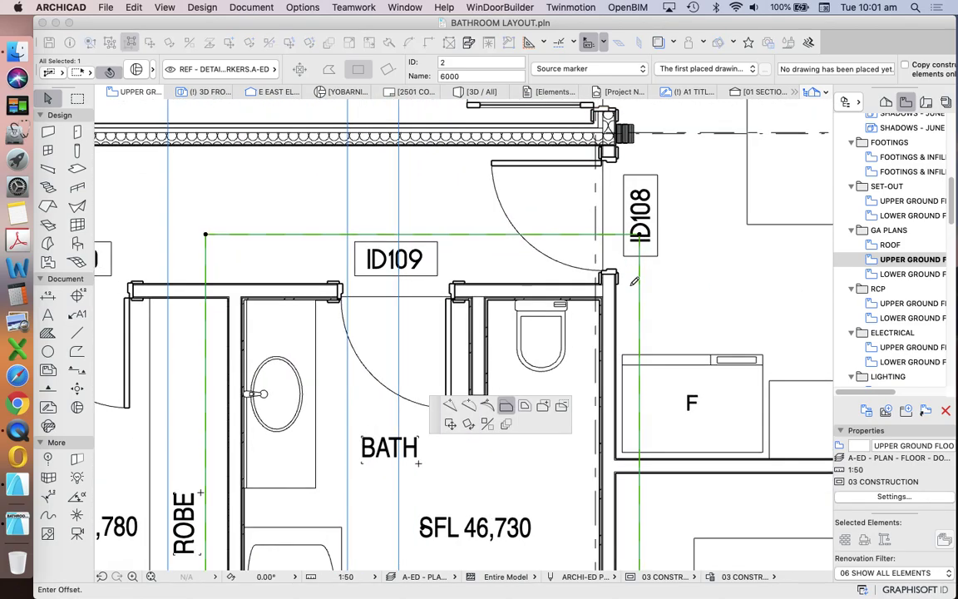
scroll(609, 266, down, 2)
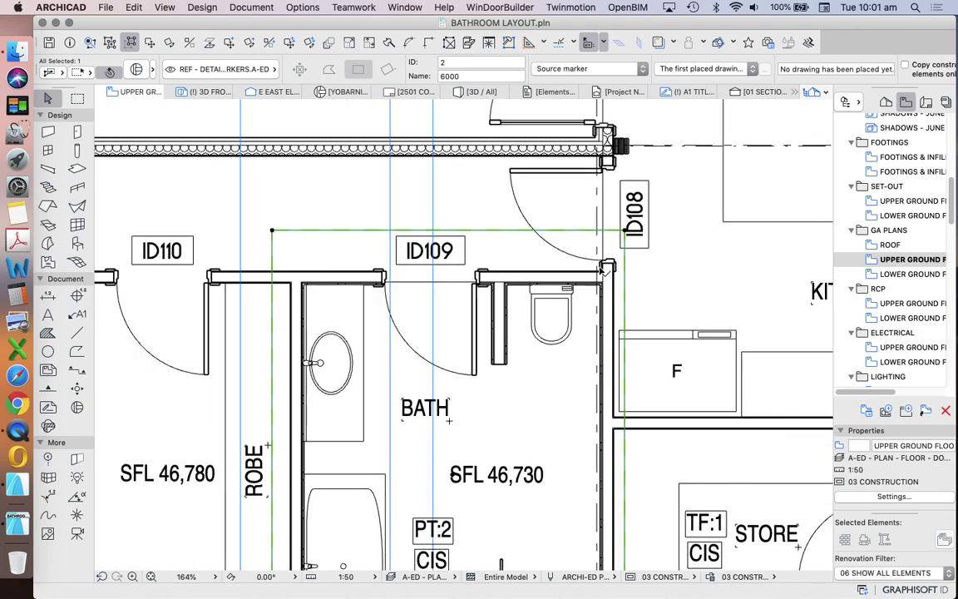
Step: Review the adjusted detail boundary on the plan and examine the source, linked and unlinked marker type options
scroll(623, 316, down, 5)
scroll(632, 346, up, 3)
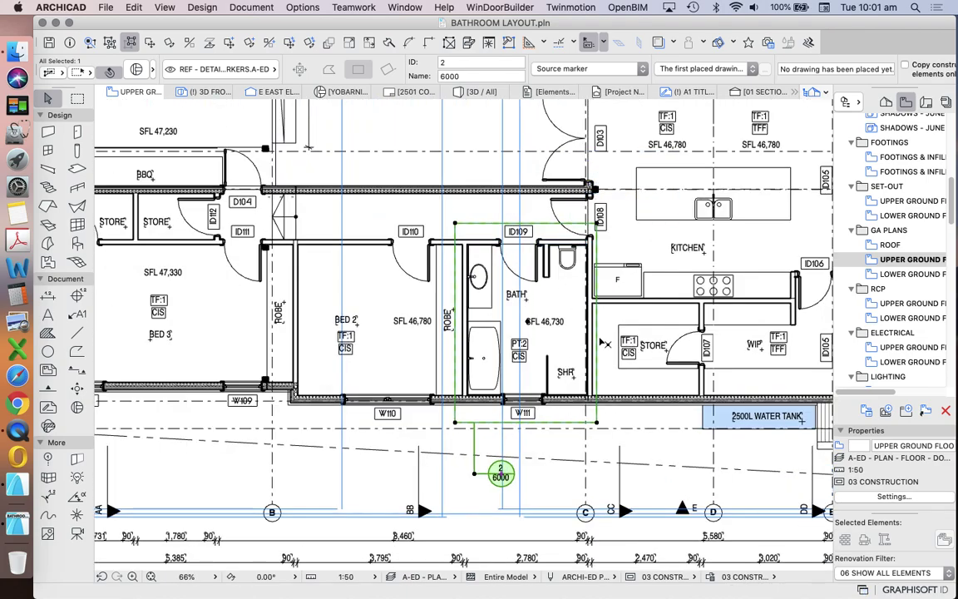
scroll(545, 308, up, 2)
scroll(449, 250, up, 3)
scroll(449, 274, down, 5)
scroll(358, 277, down, 4)
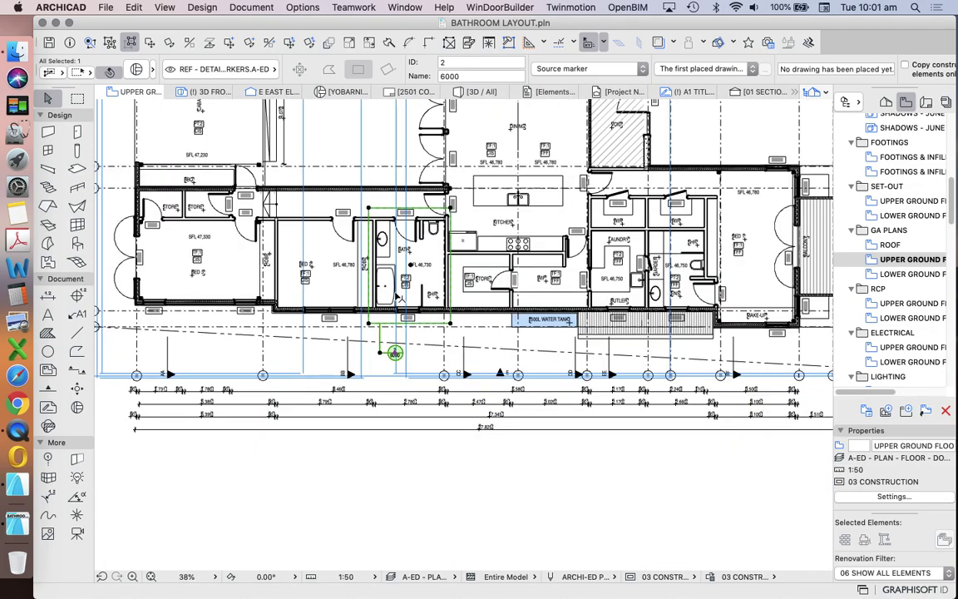
scroll(405, 318, up, 2)
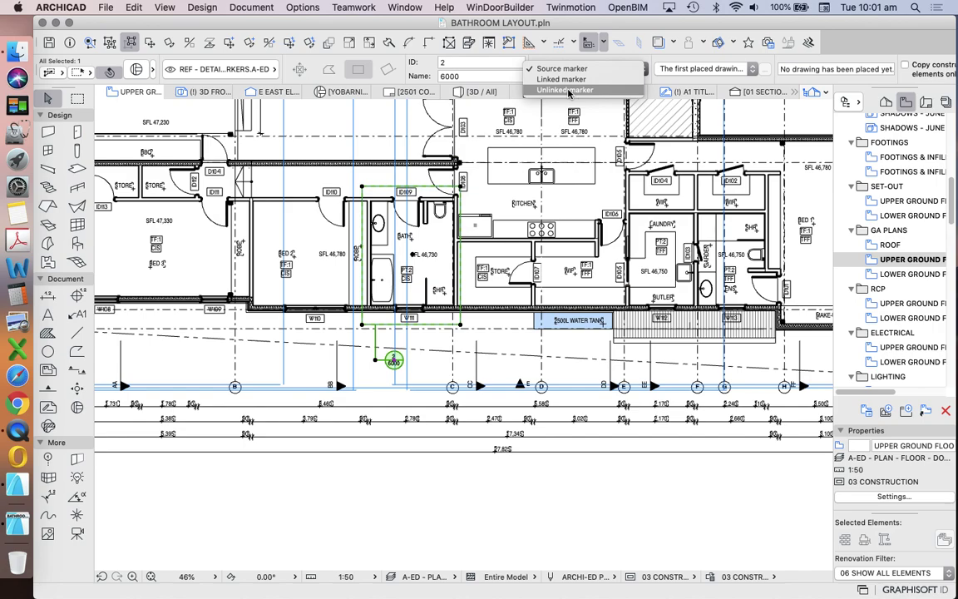
click(376, 339)
click(392, 334)
scroll(413, 349, up, 1)
scroll(414, 349, up, 3)
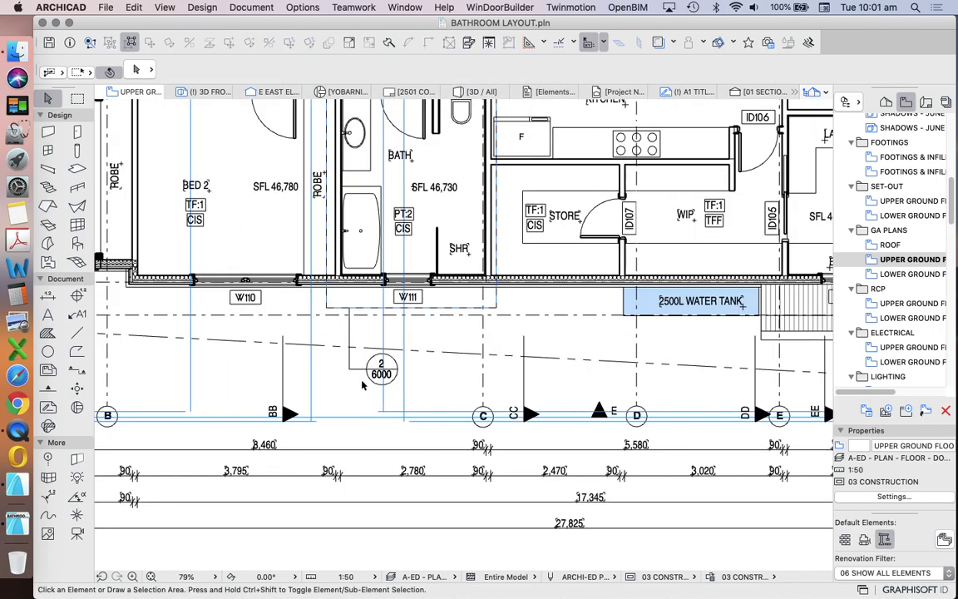
Step: Select the bath detail marker below window W111 and open its detail drawing
click(354, 372)
click(321, 337)
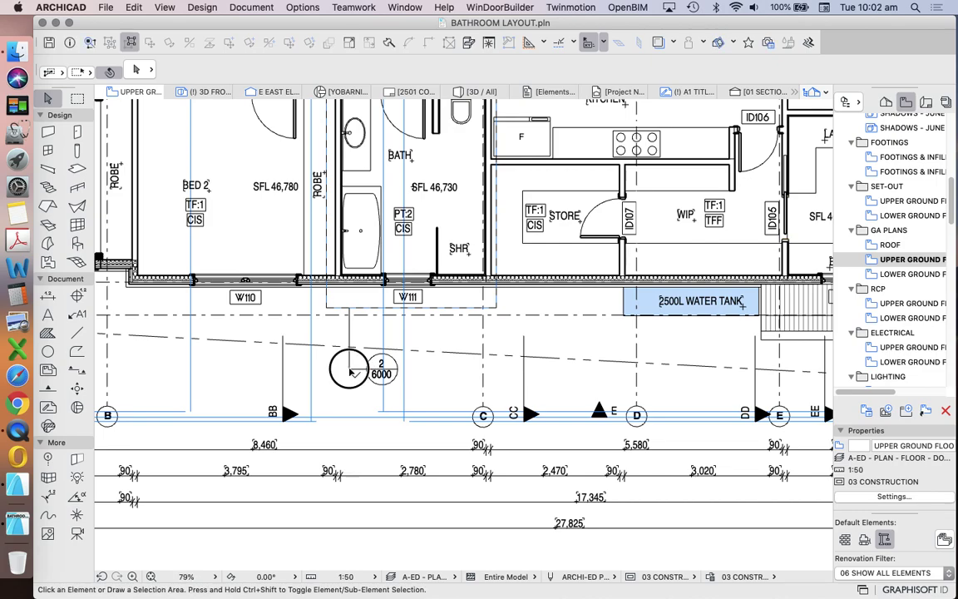
right_click(504, 326)
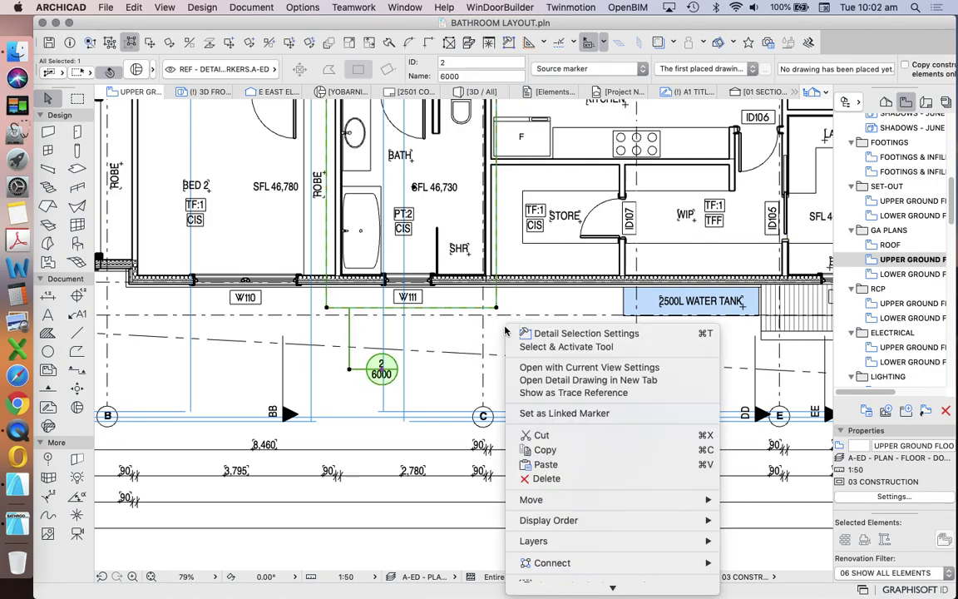
click(470, 300)
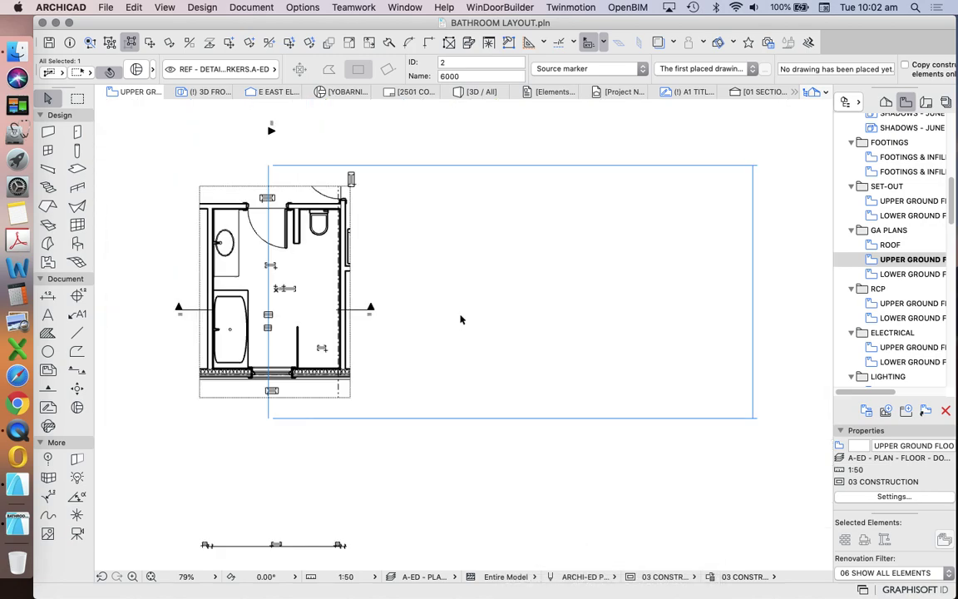
Step: Select the line along the long side of the bathtub in the detail drawing and inspect its element type and line settings
scroll(350, 324, up, 3)
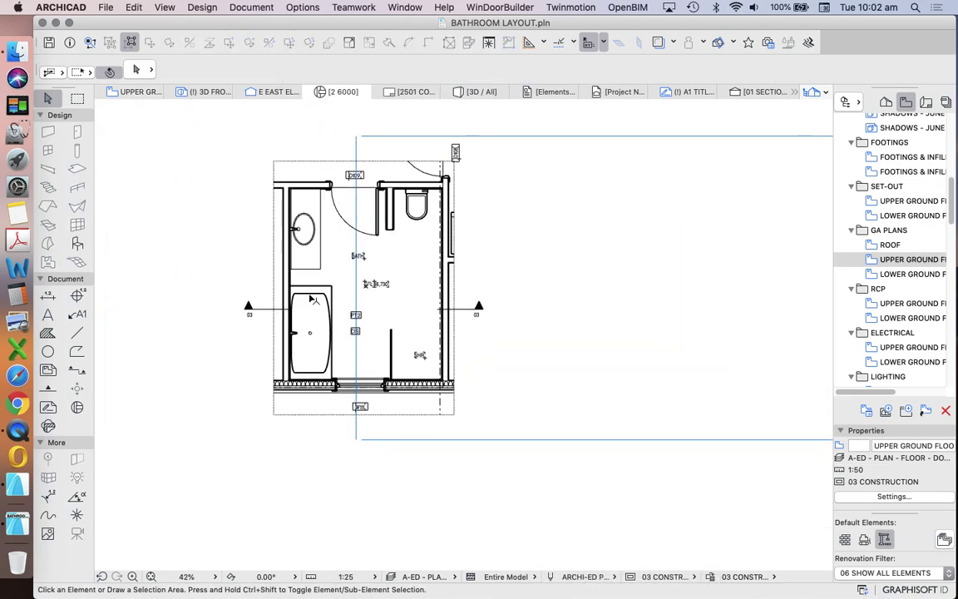
scroll(350, 279, up, 3)
click(349, 276)
click(350, 304)
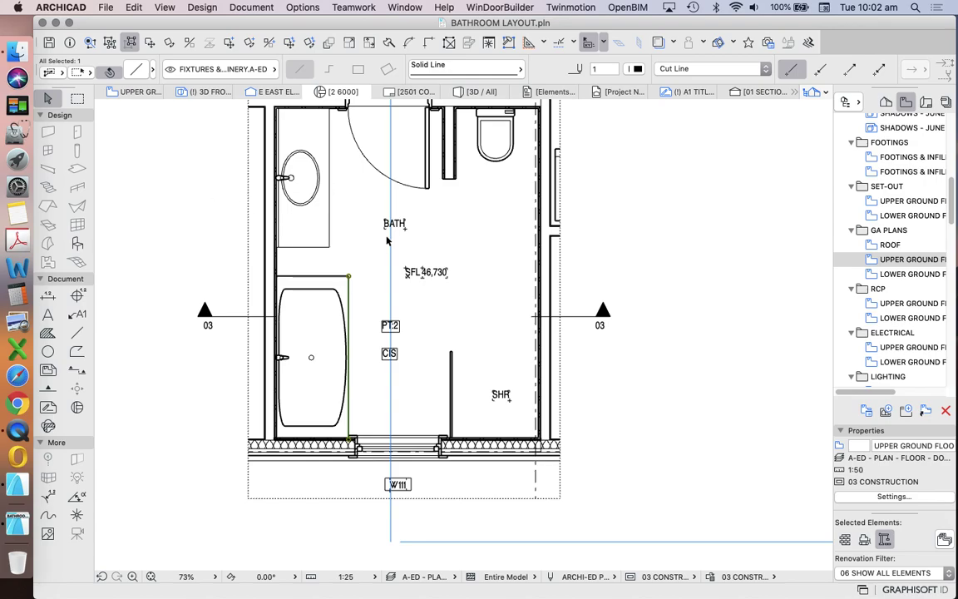
scroll(353, 241, down, 3)
scroll(342, 227, up, 3)
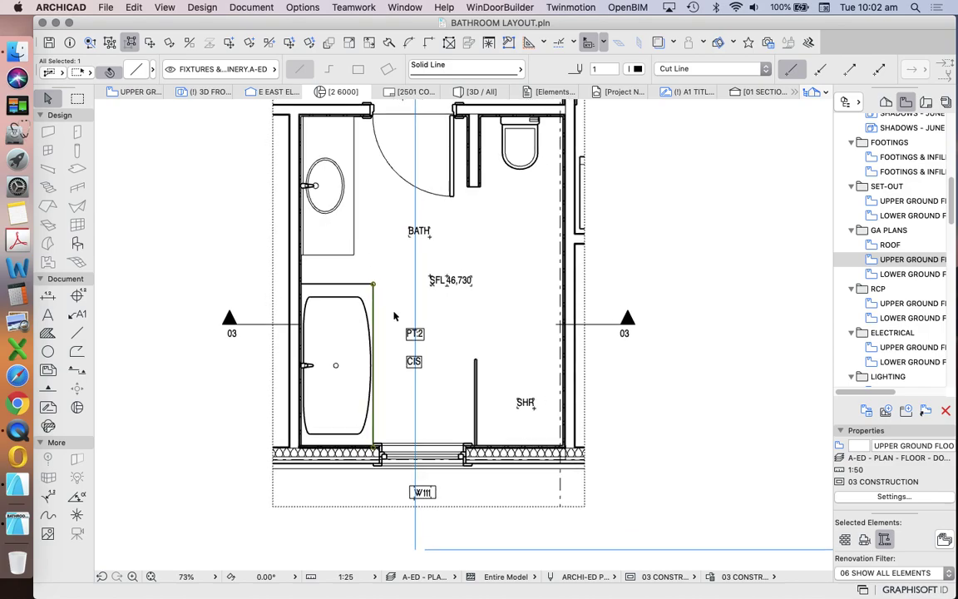
scroll(531, 314, down, 1)
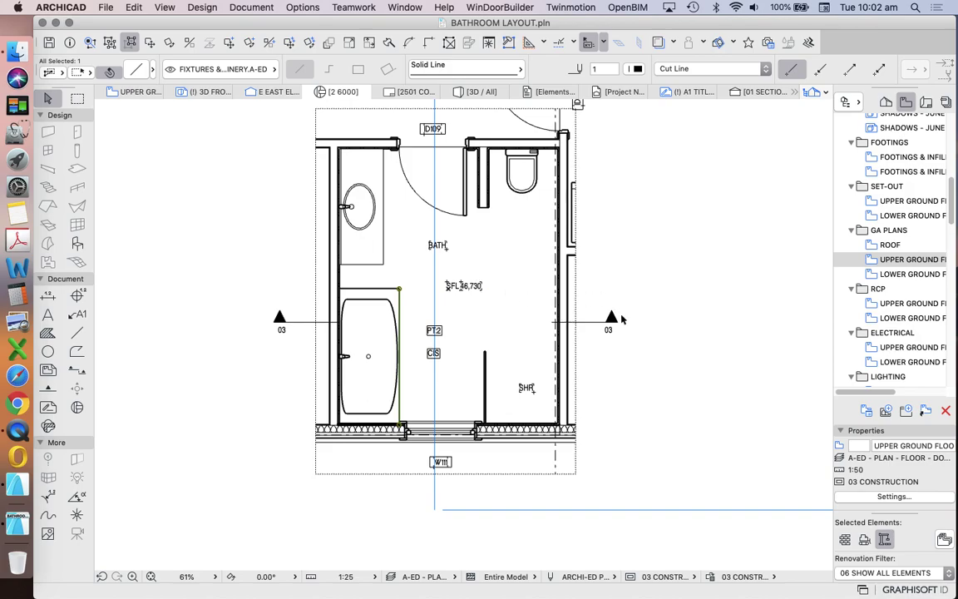
scroll(586, 316, down, 1)
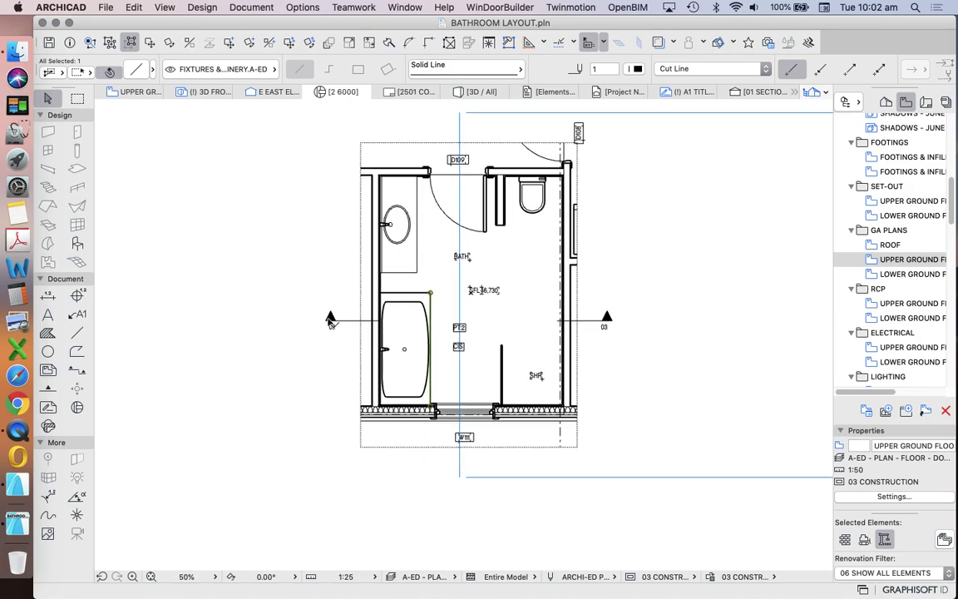
Step: Clear the selection and examine the section 03 markers, lines and dimensions that extend beyond the bath detail boundary
click(300, 321)
click(433, 306)
click(267, 310)
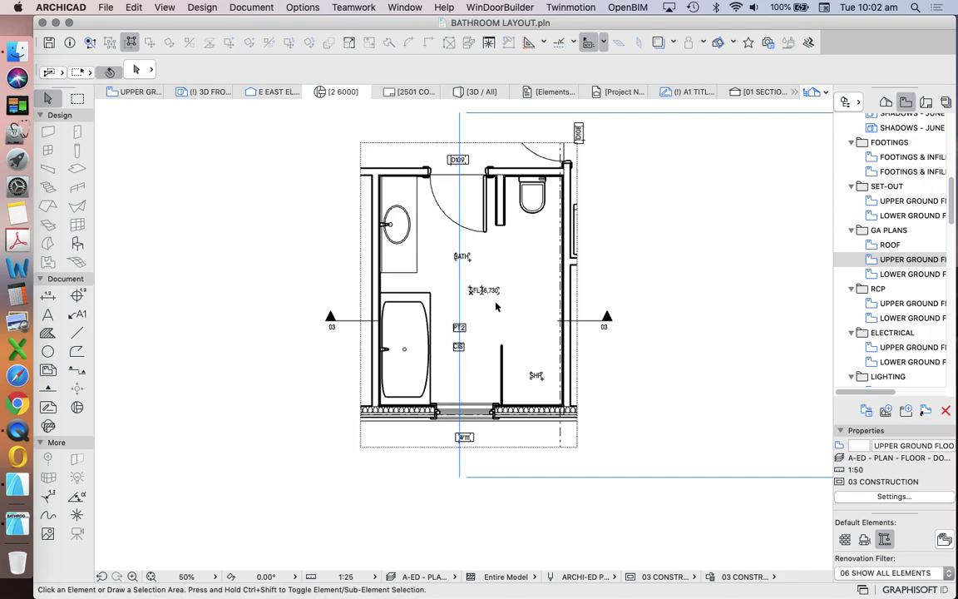
scroll(342, 287, down, 2)
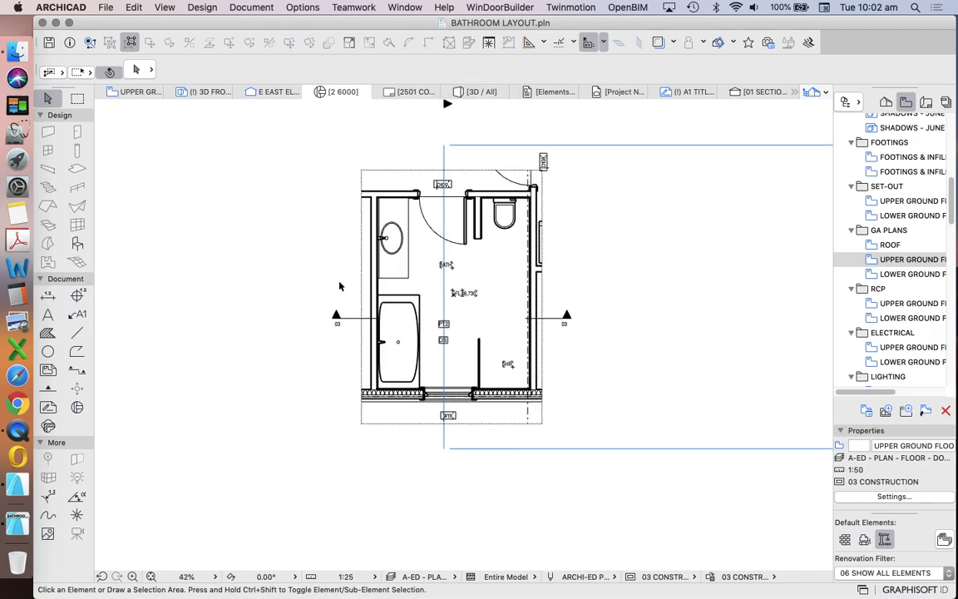
scroll(506, 345, down, 5)
scroll(513, 336, up, 3)
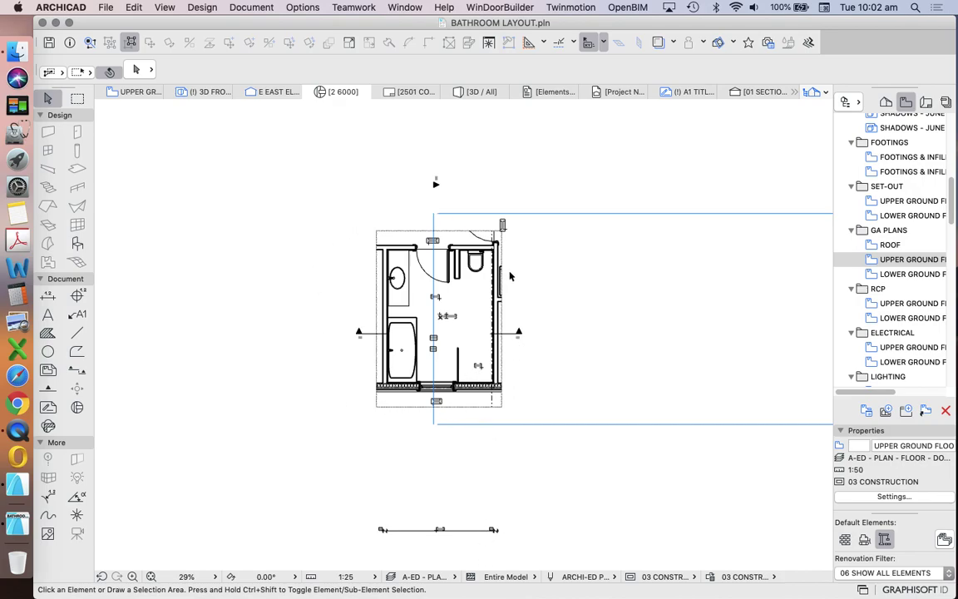
scroll(510, 275, down, 3)
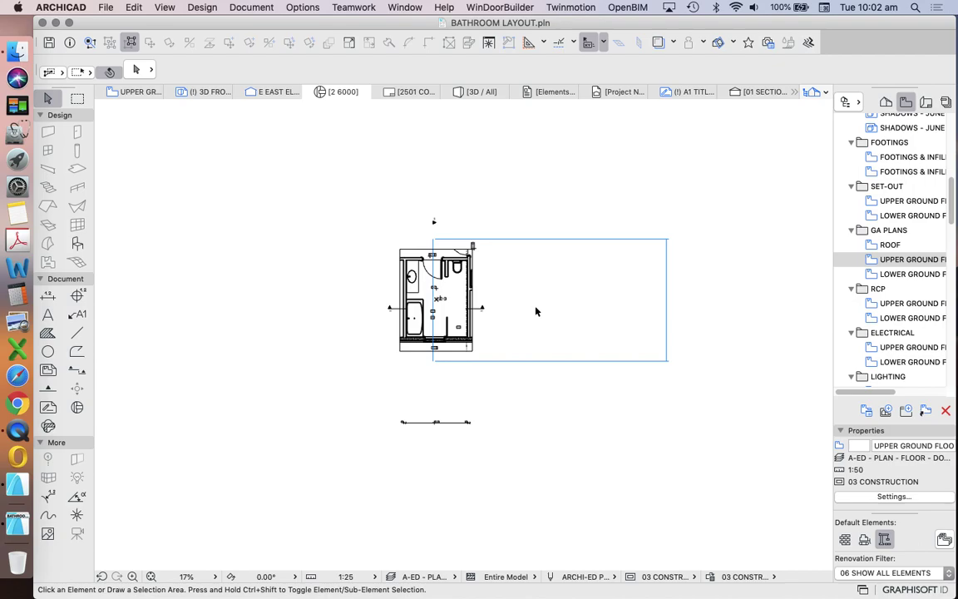
scroll(491, 284, up, 3)
scroll(421, 286, up, 3)
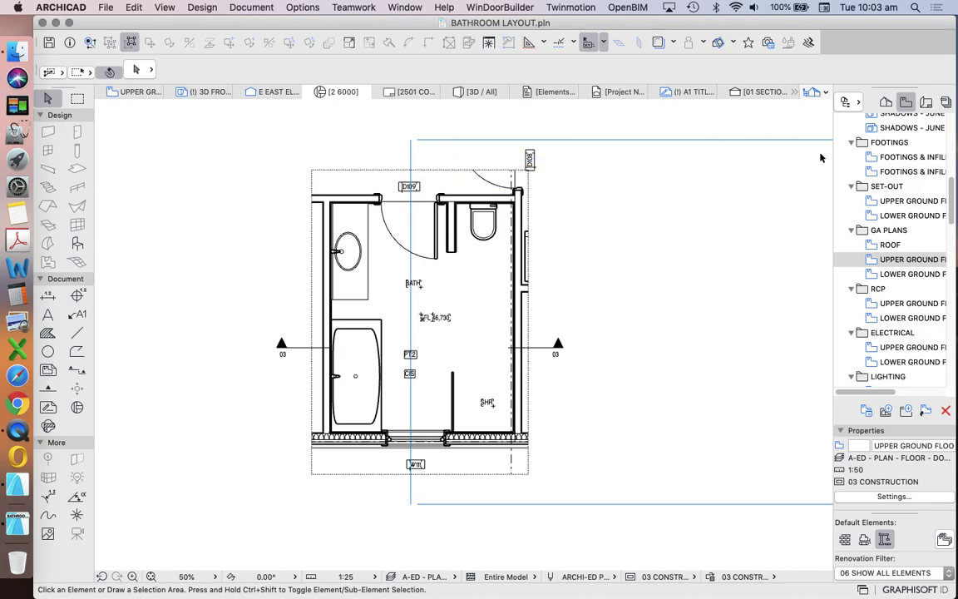
Step: Switch the Navigator to the Project Map and locate the 2 6000 drawing among the Details viewpoints
click(886, 101)
scroll(888, 191, down, 3)
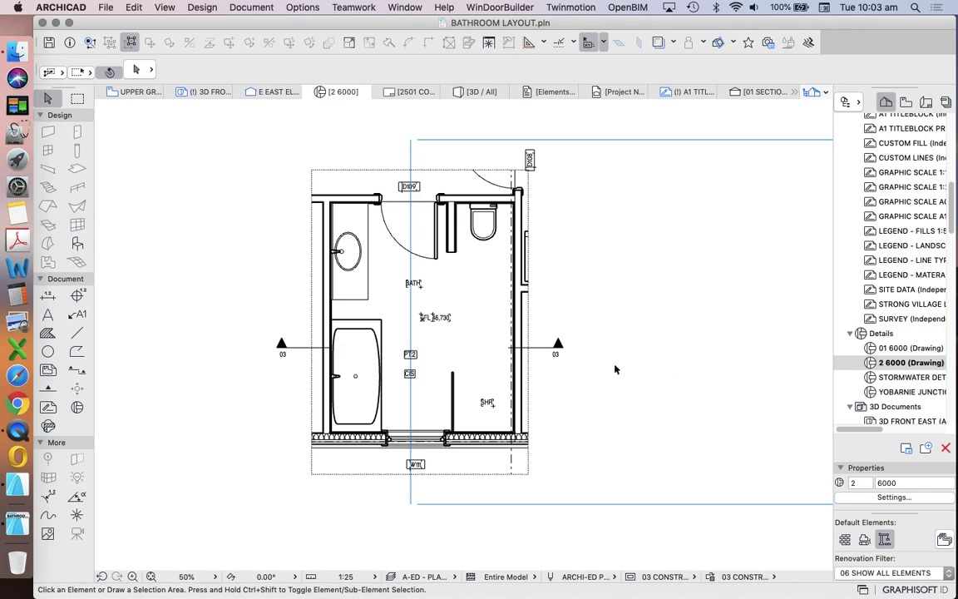
scroll(616, 369, down, 4)
scroll(934, 194, up, 5)
scroll(933, 194, up, 5)
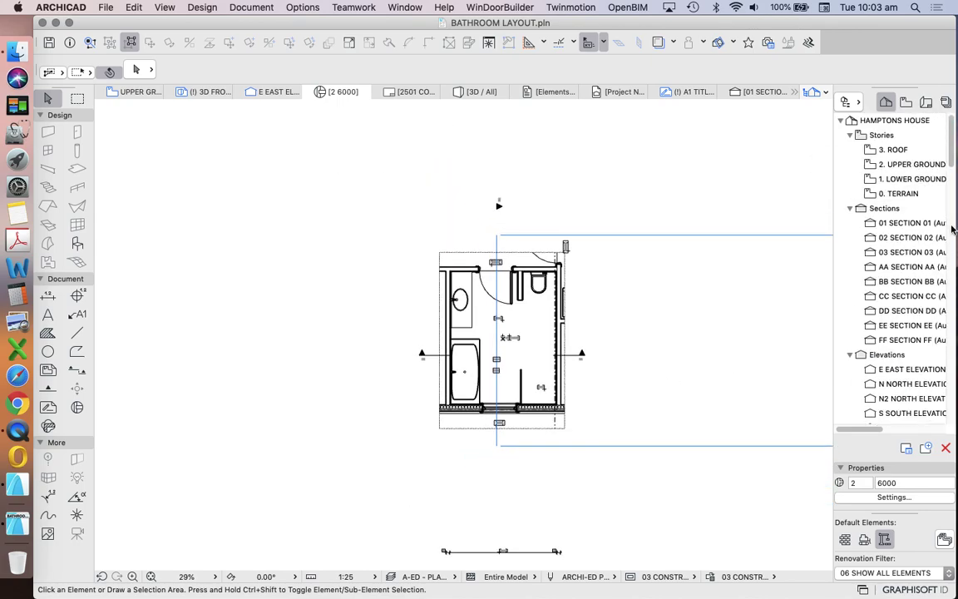
Step: Open the 2. UPPER GROUND FLOOR story and deselect the detail marker around the BATH room
double_click(860, 164)
scroll(571, 340, down, 5)
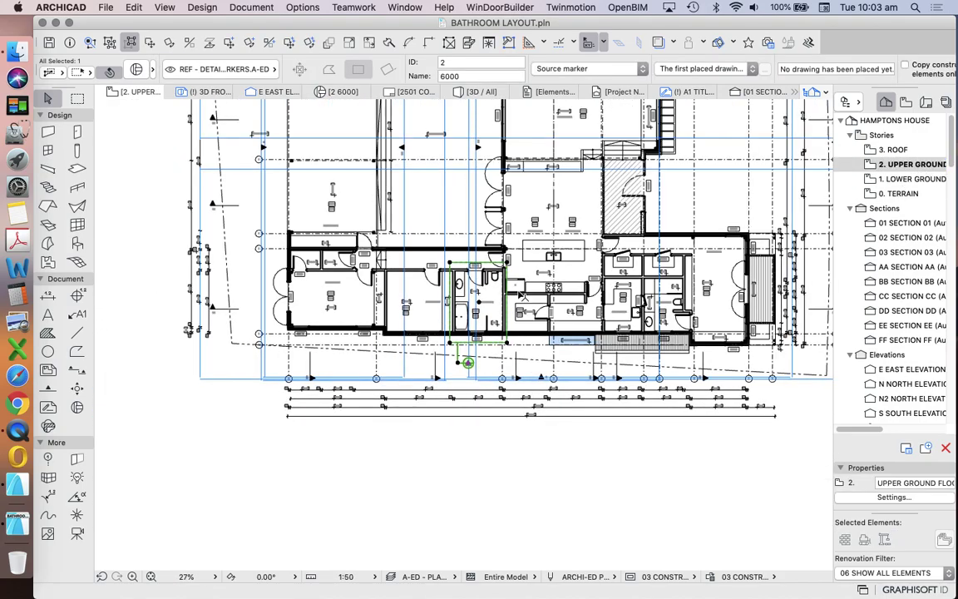
scroll(520, 296, up, 5)
key(Escape)
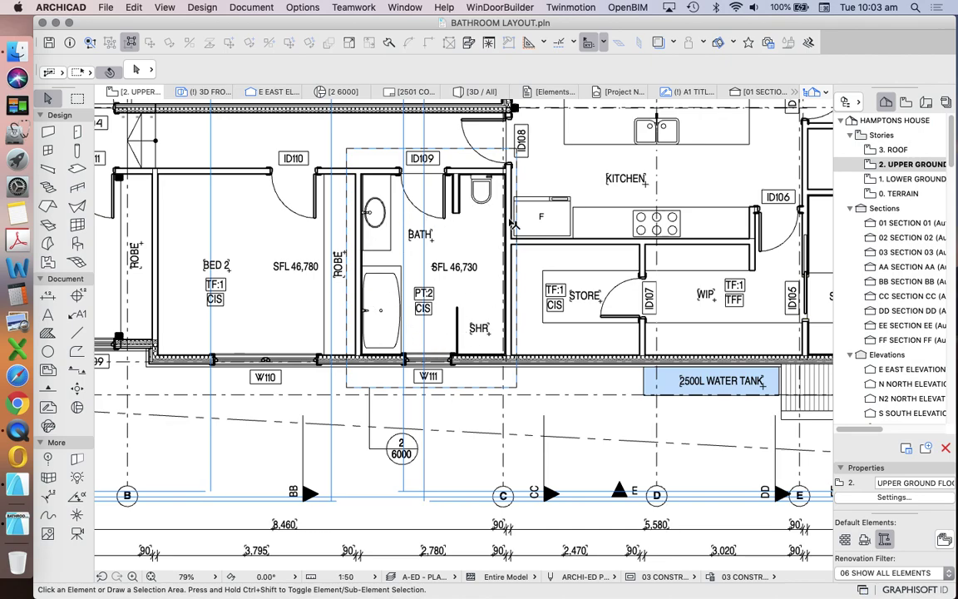
Step: Select the bath detail marker, examine the viewpoints offered by Define Marker Reference for a linked marker, and cancel without changing it
mouse_move(514, 223)
mouse_move(560, 355)
click(372, 395)
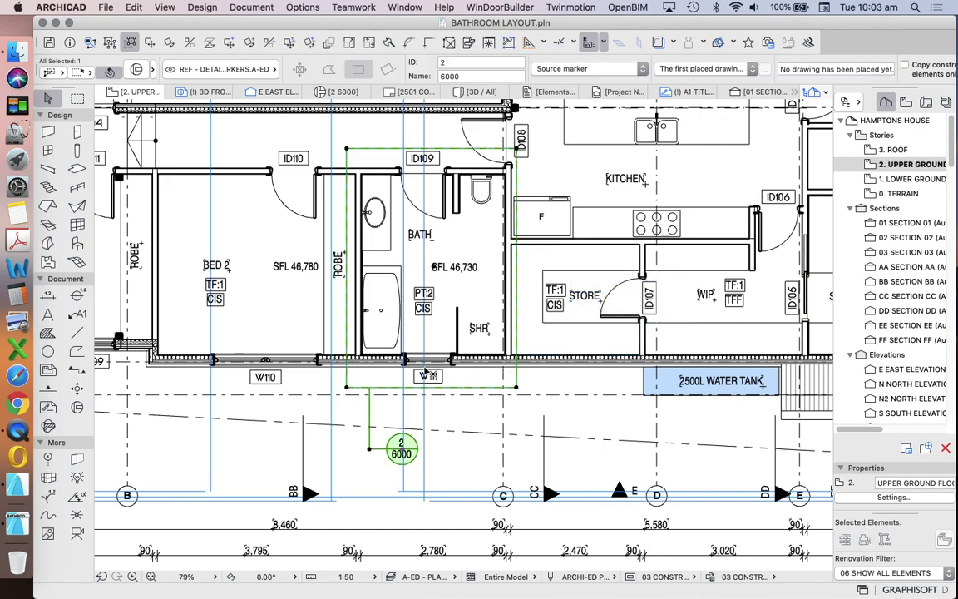
scroll(426, 374, down, 3)
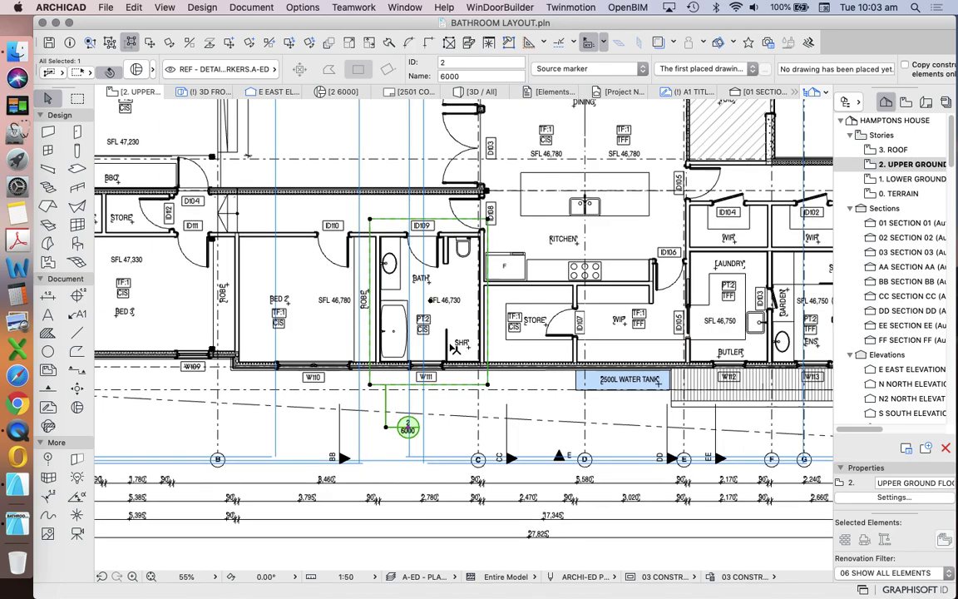
scroll(463, 352, up, 2)
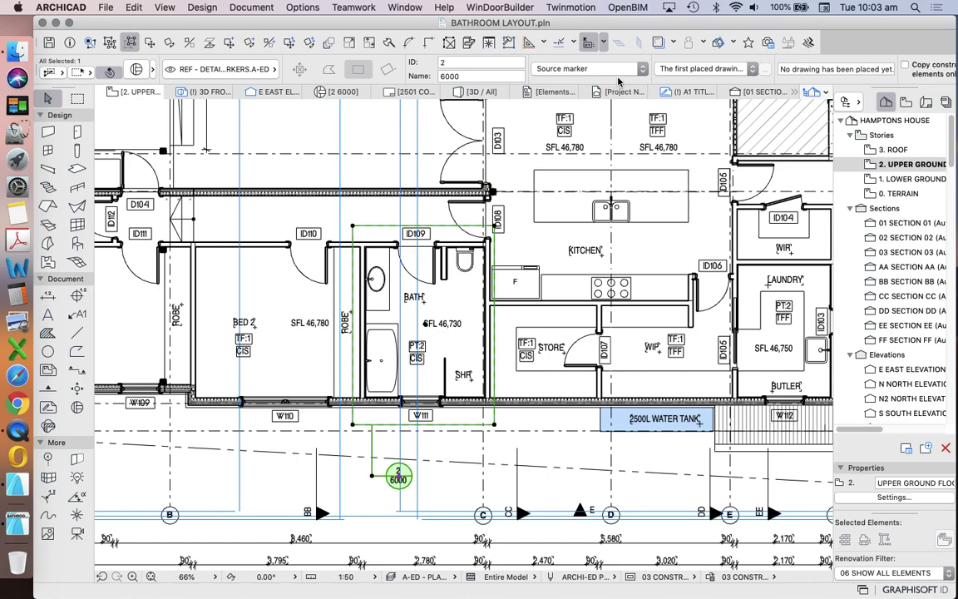
click(580, 70)
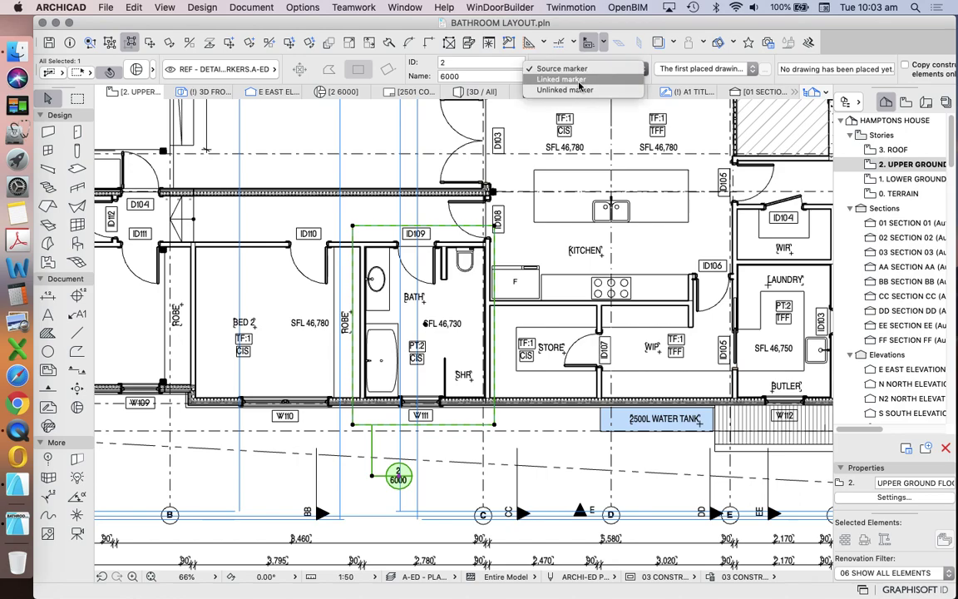
click(577, 80)
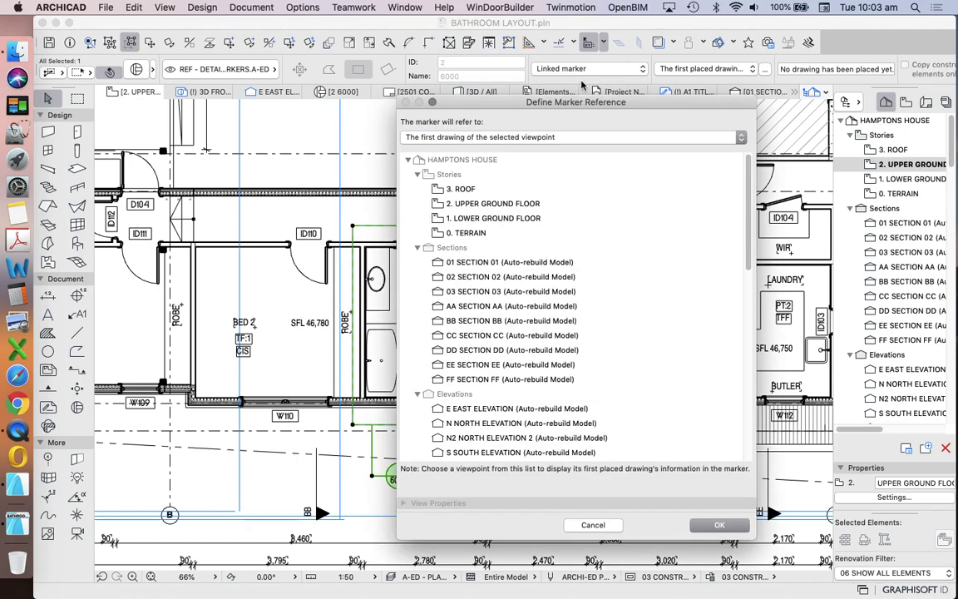
scroll(615, 308, down, 10)
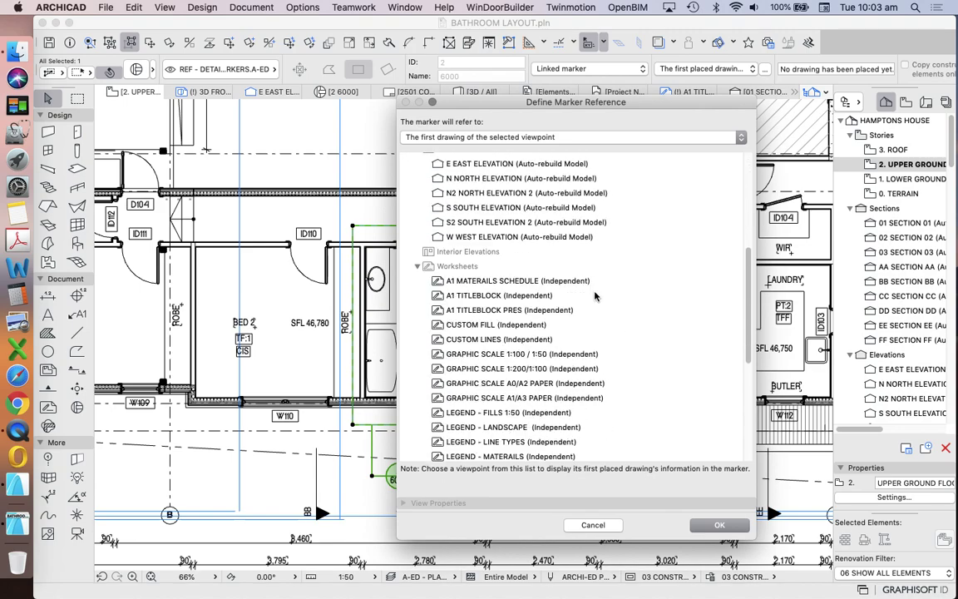
scroll(604, 283, up, 10)
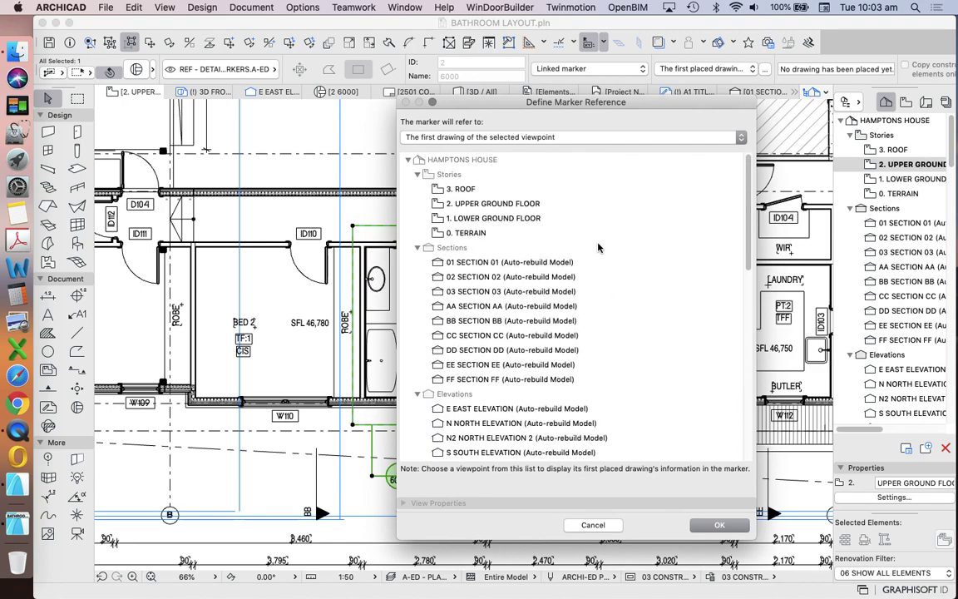
scroll(611, 221, down, 7)
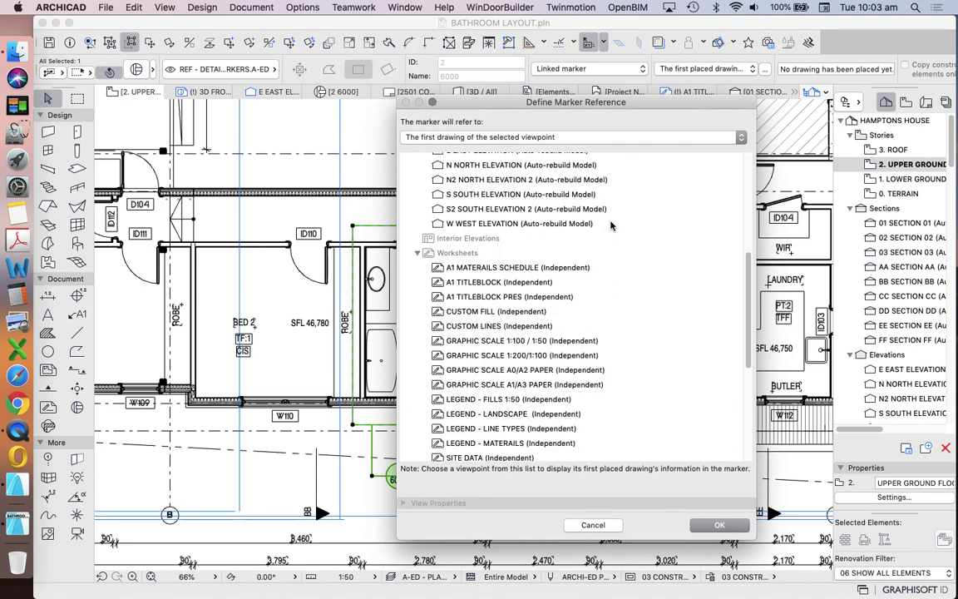
scroll(611, 219, down, 3)
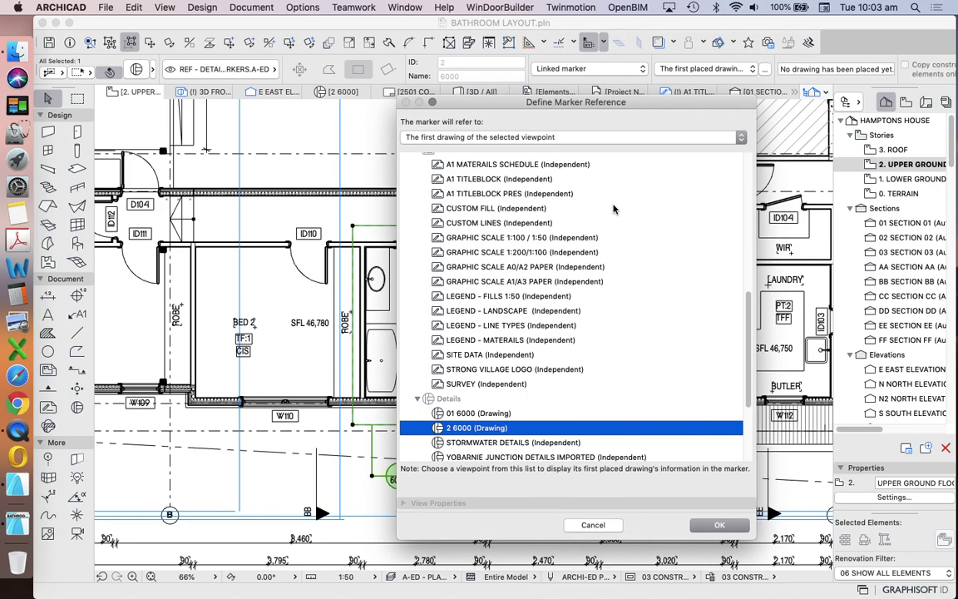
click(593, 524)
click(455, 486)
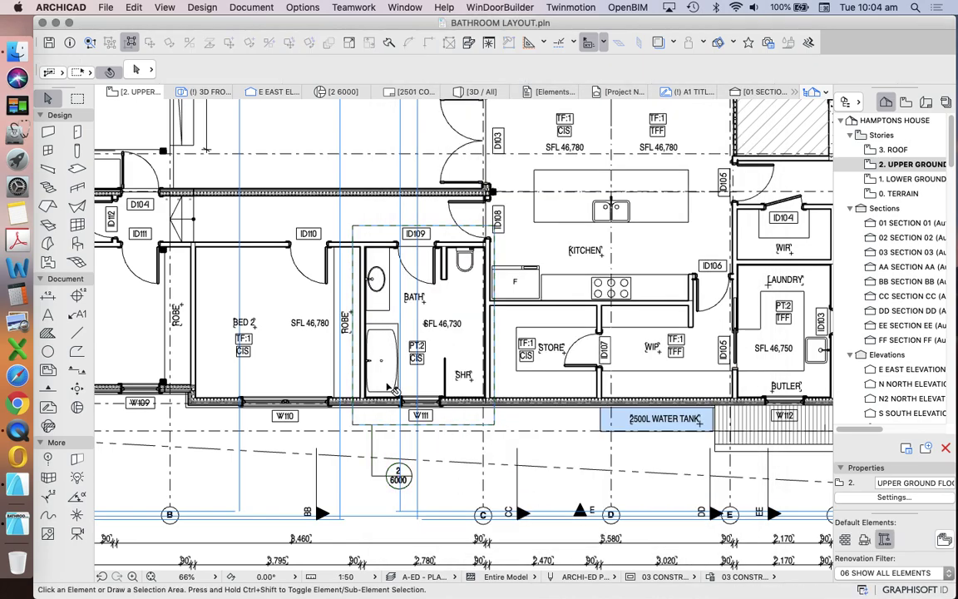
scroll(373, 378, up, 2)
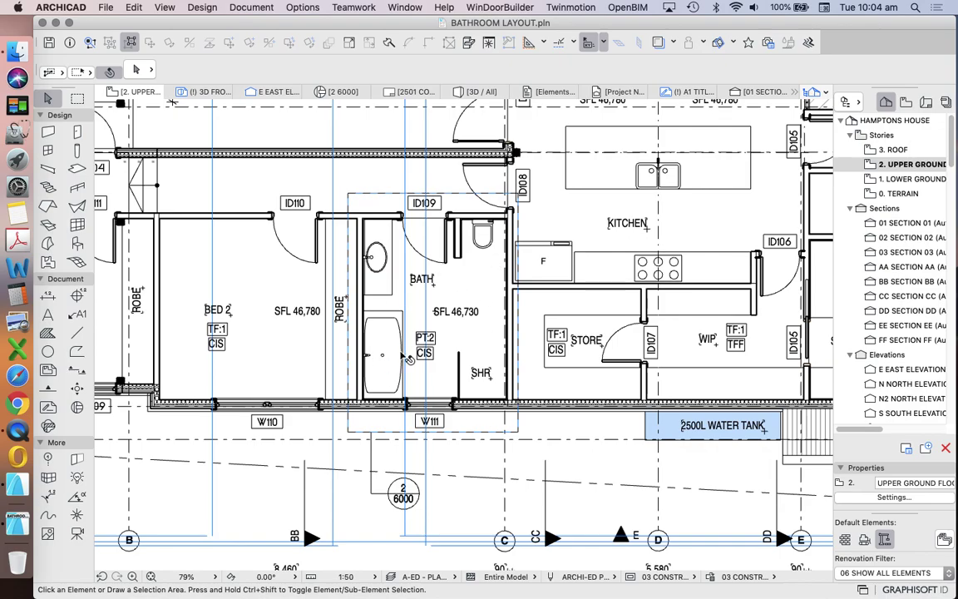
Step: Switch the Navigator to the View Map and look through its folders of saved views, from GA PLANS to WORKSHEETS
scroll(456, 390, down, 8)
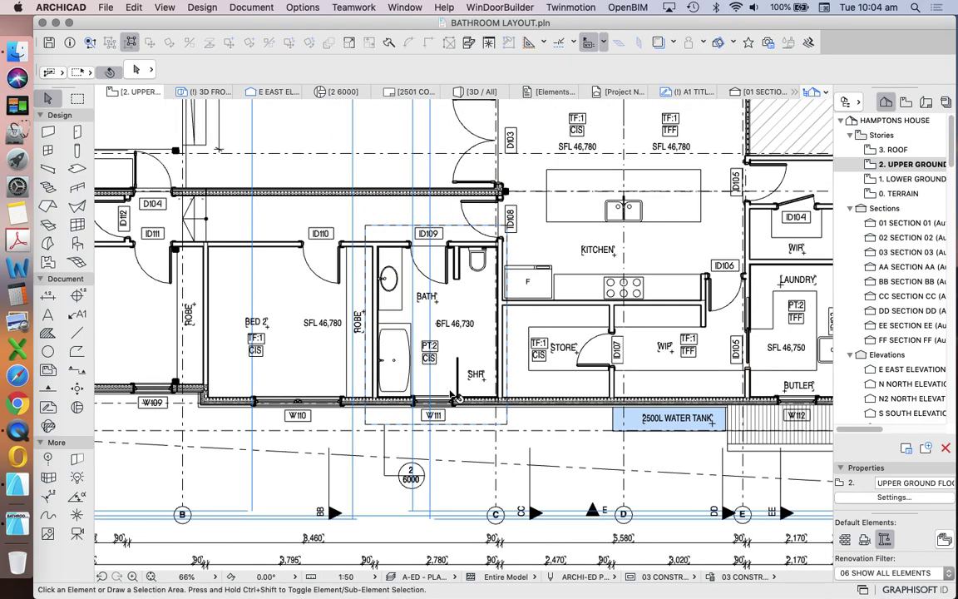
scroll(458, 375, up, 3)
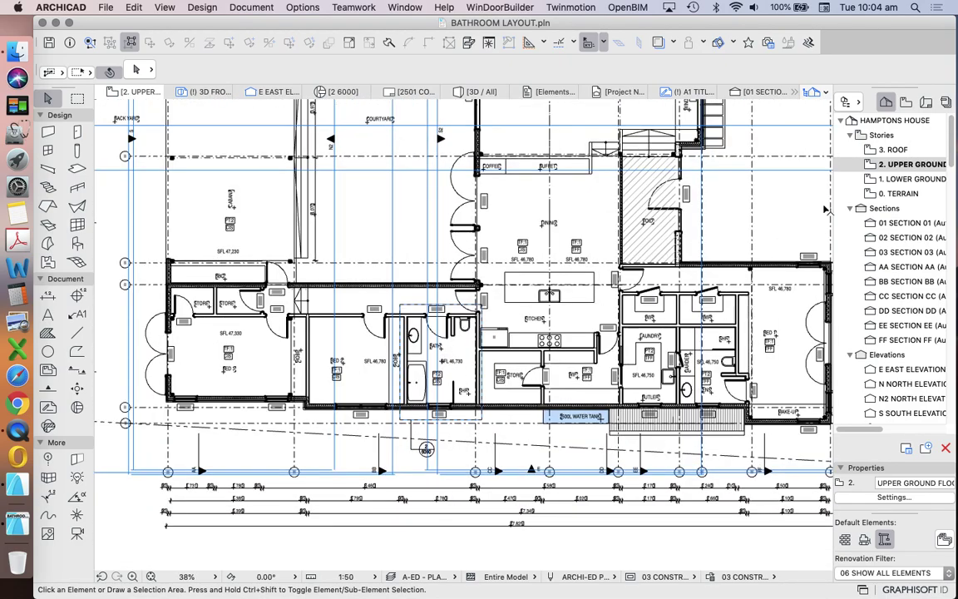
click(906, 101)
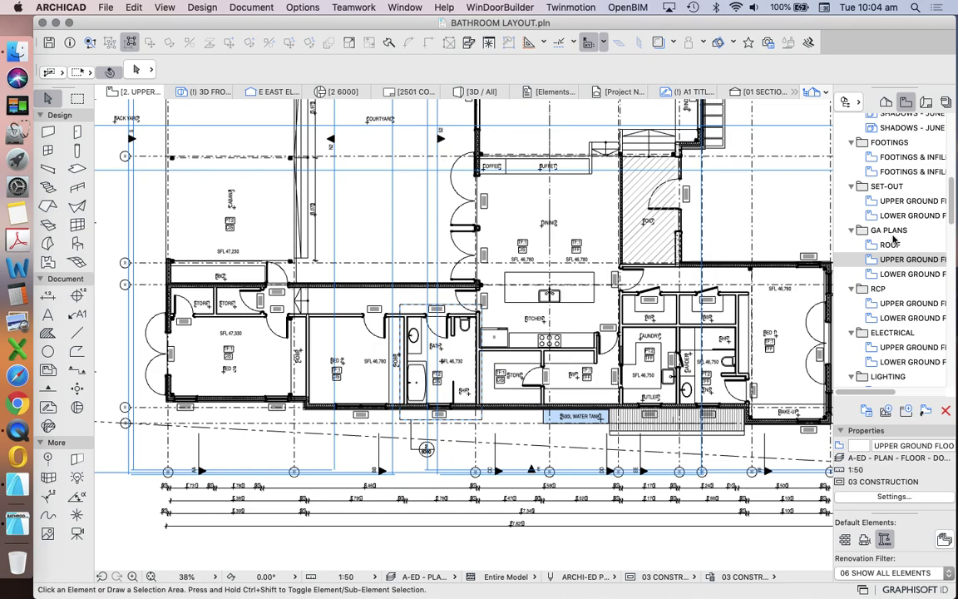
scroll(895, 238, down, 1)
scroll(895, 237, down, 10)
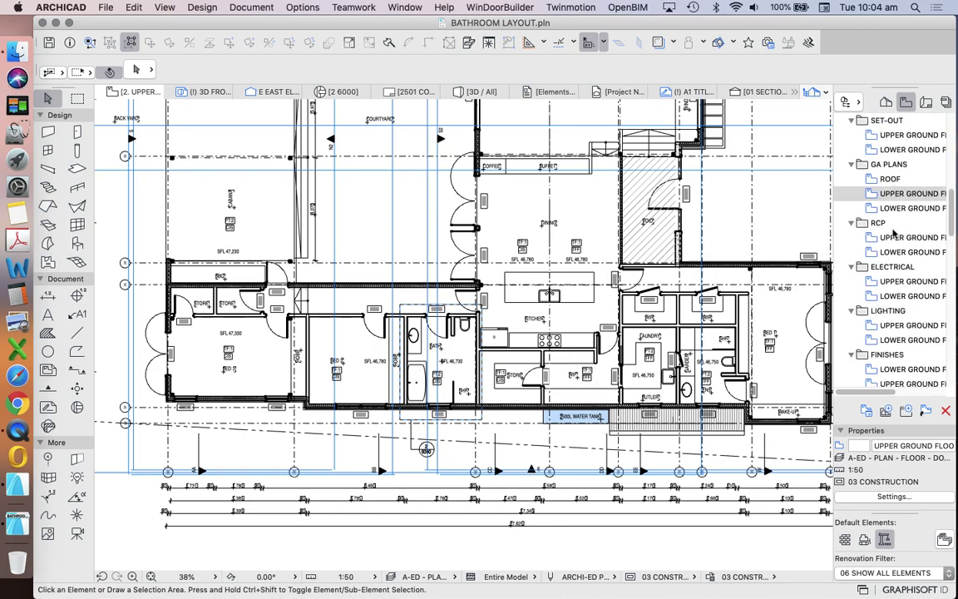
scroll(895, 235, down, 10)
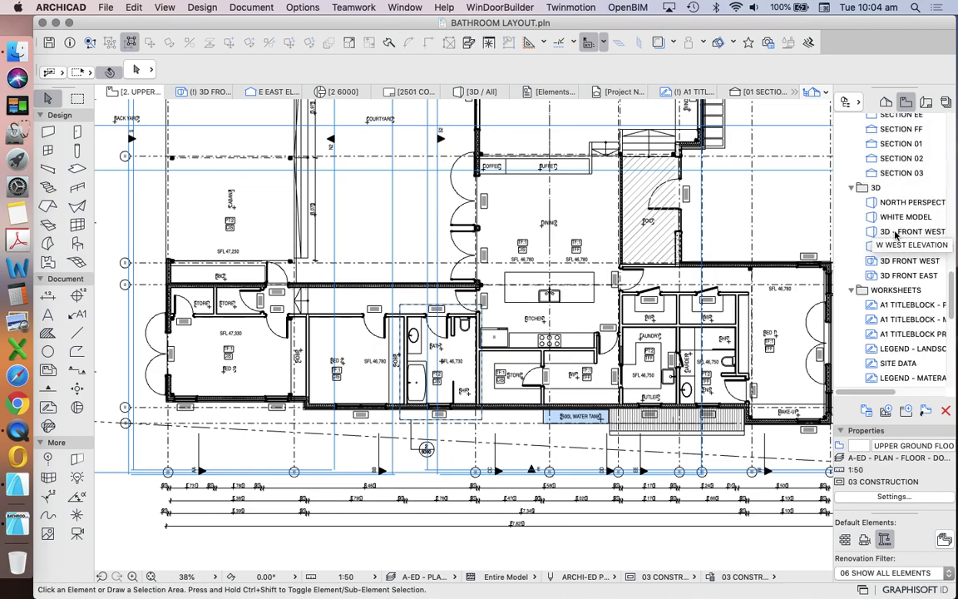
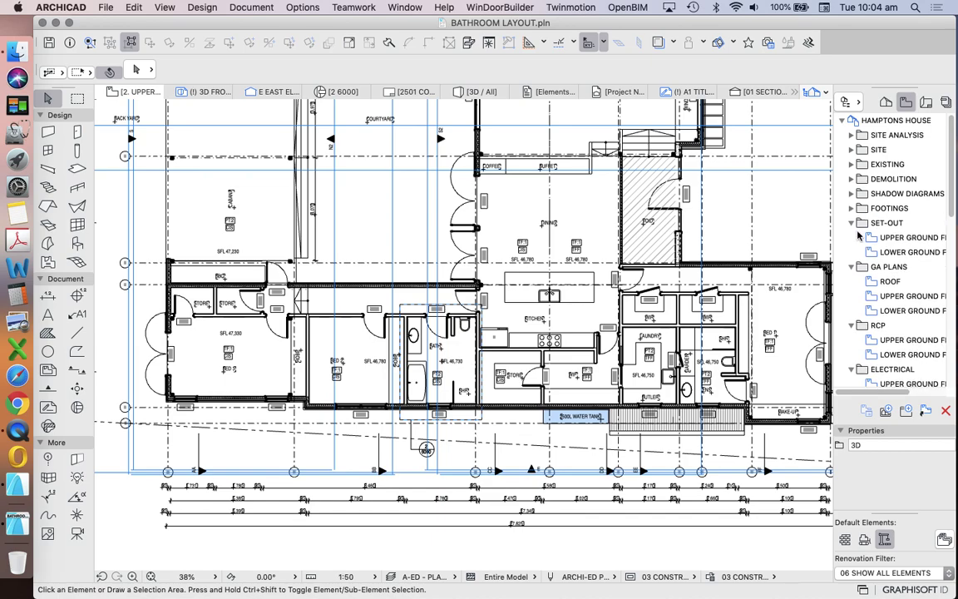
Step: Collapse the expanded View Map folders from SET-OUT through SECTIONS so only the folder names are listed
click(852, 237)
click(851, 252)
click(851, 267)
click(852, 281)
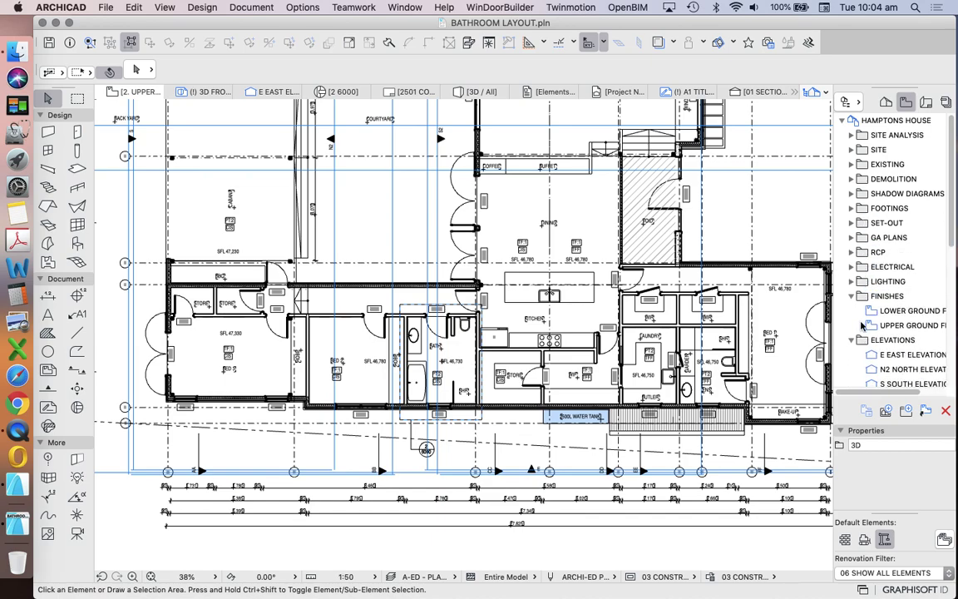
click(852, 295)
click(851, 311)
scroll(892, 281, down, 2)
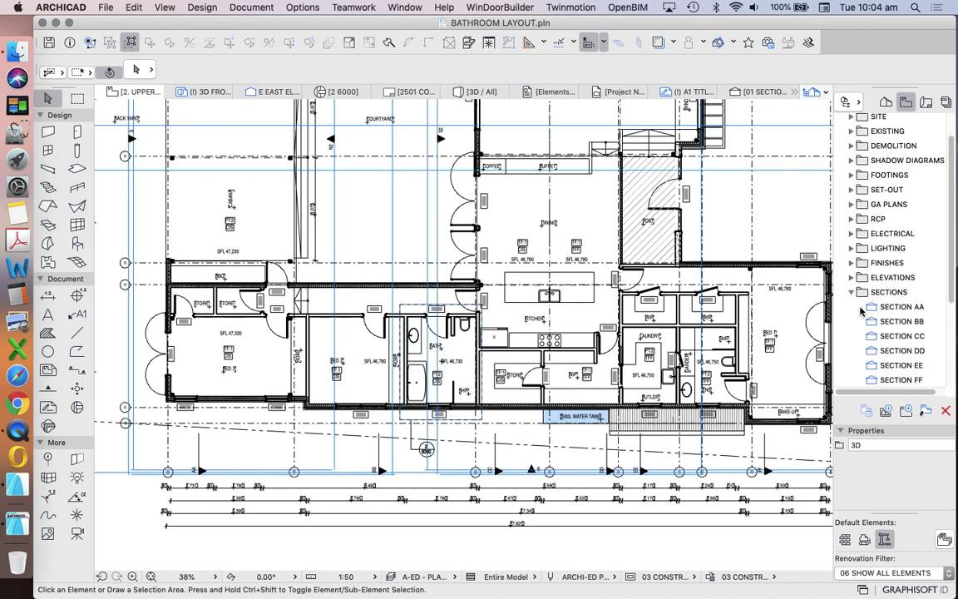
click(852, 291)
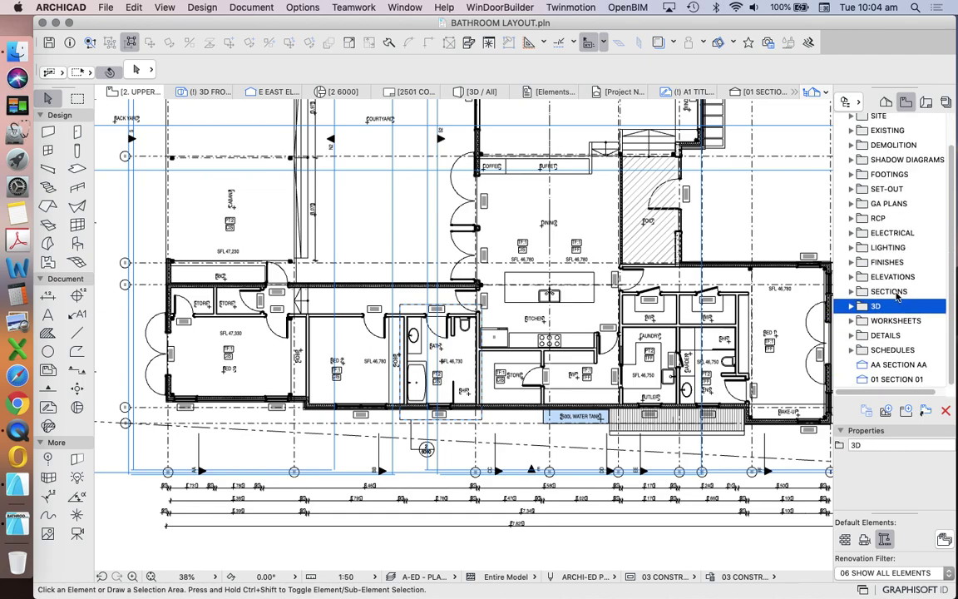
Step: Switch the Navigator to the Layout Book and collapse the expanded subsets from 100 SITE through 800 BUILDING SCHEDULES
click(925, 103)
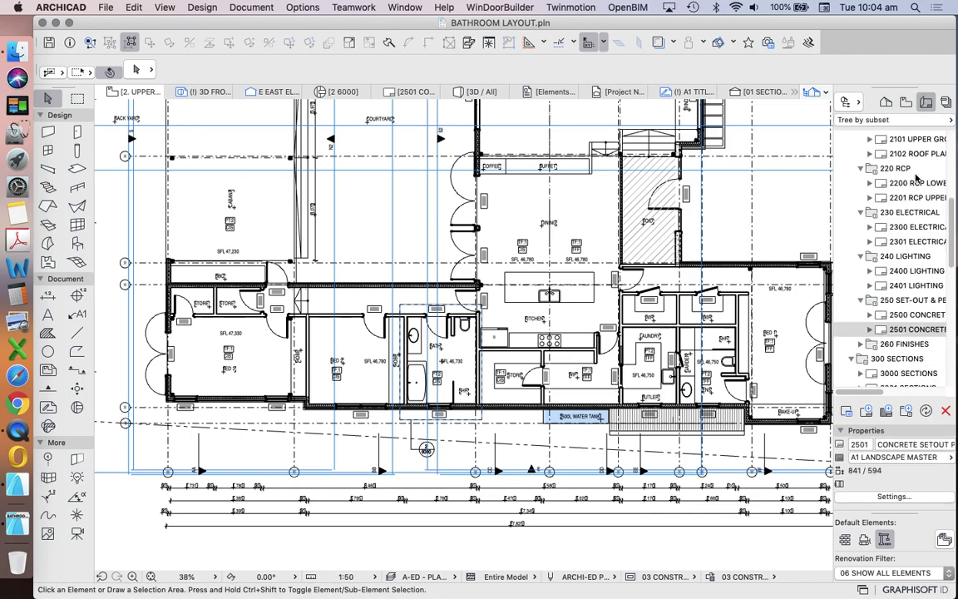
scroll(895, 186, up, 6)
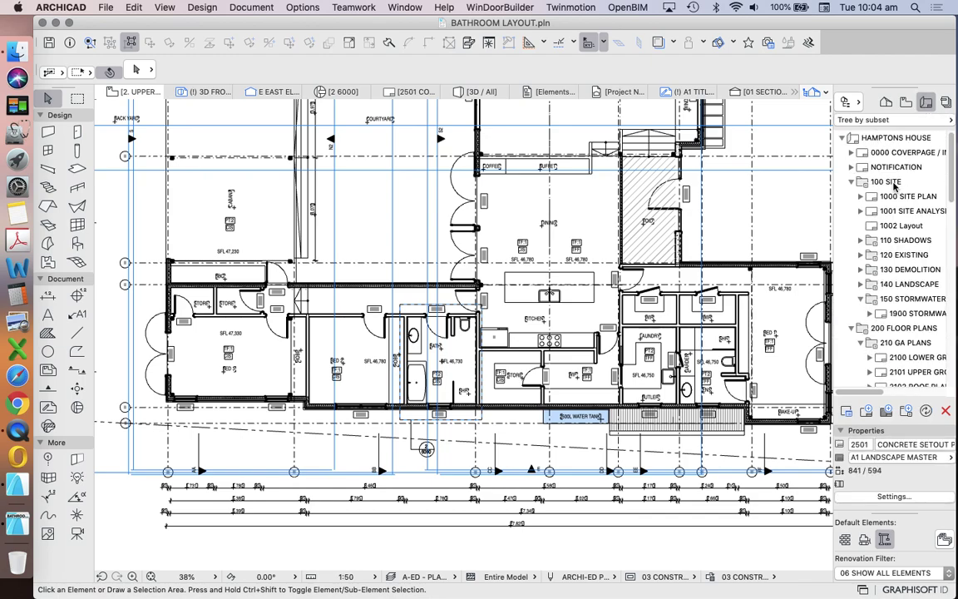
click(852, 181)
click(852, 196)
click(853, 212)
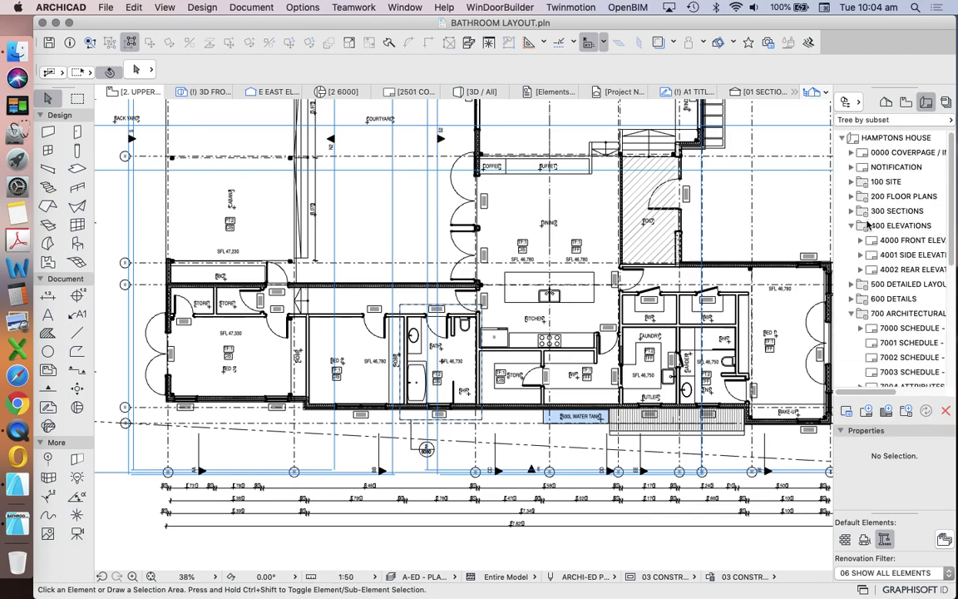
click(852, 226)
click(852, 269)
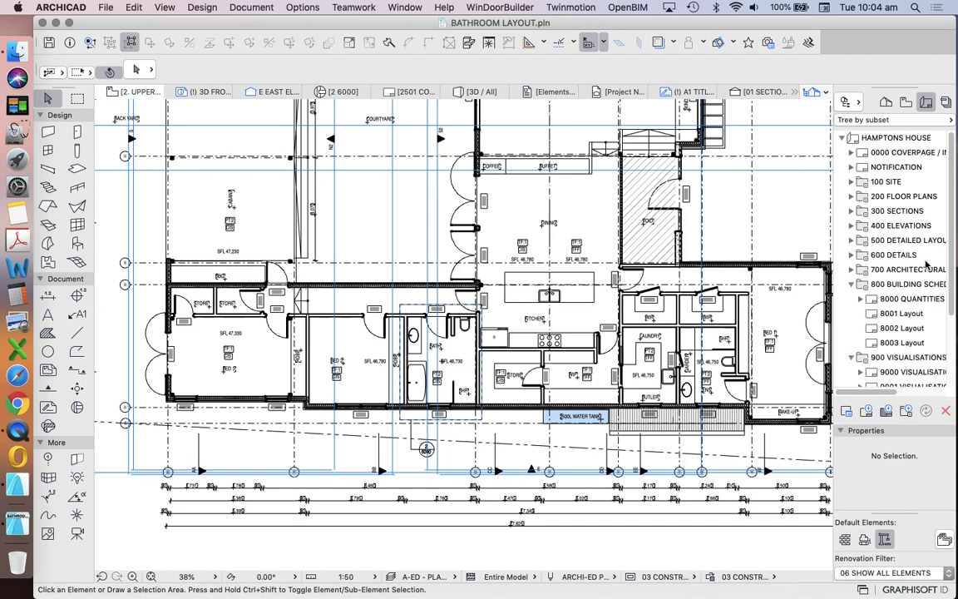
scroll(854, 278, down, 1)
click(854, 278)
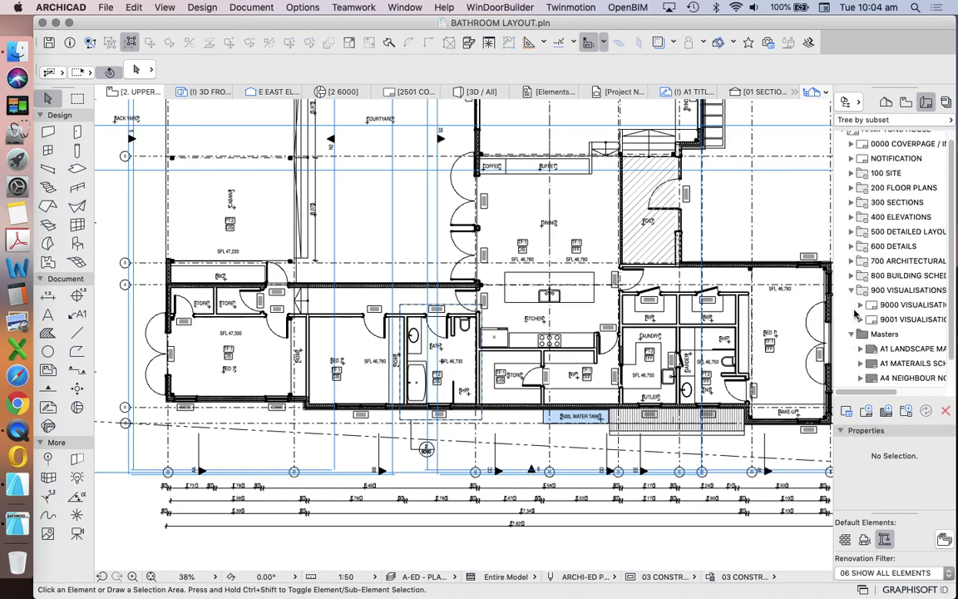
scroll(859, 316, up, 1)
Step: Select the 500 DETAILED LAYOUTS subset in the Layout Book and expand it to list its layouts
click(894, 240)
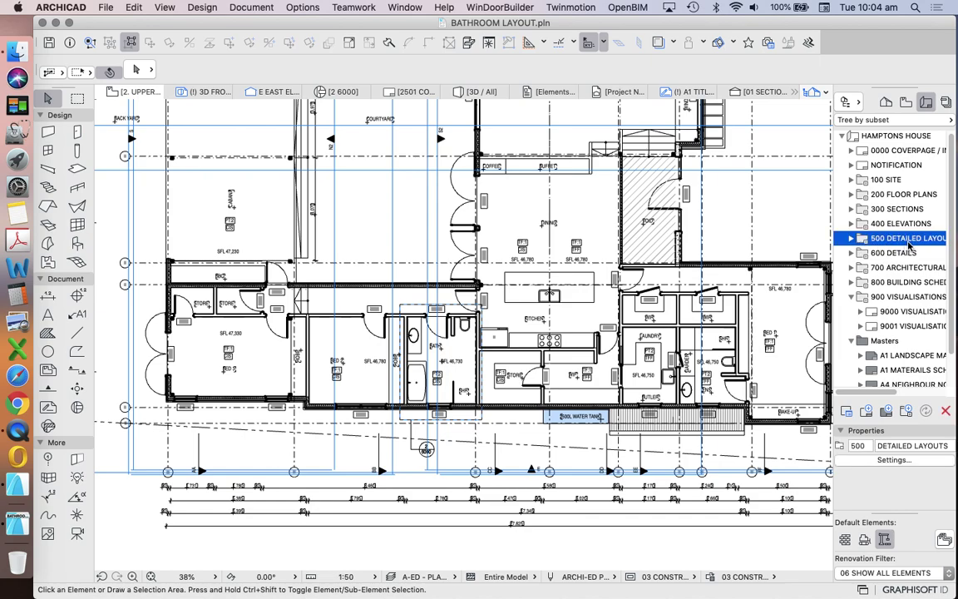
scroll(881, 396, right, 1)
scroll(880, 395, right, 2)
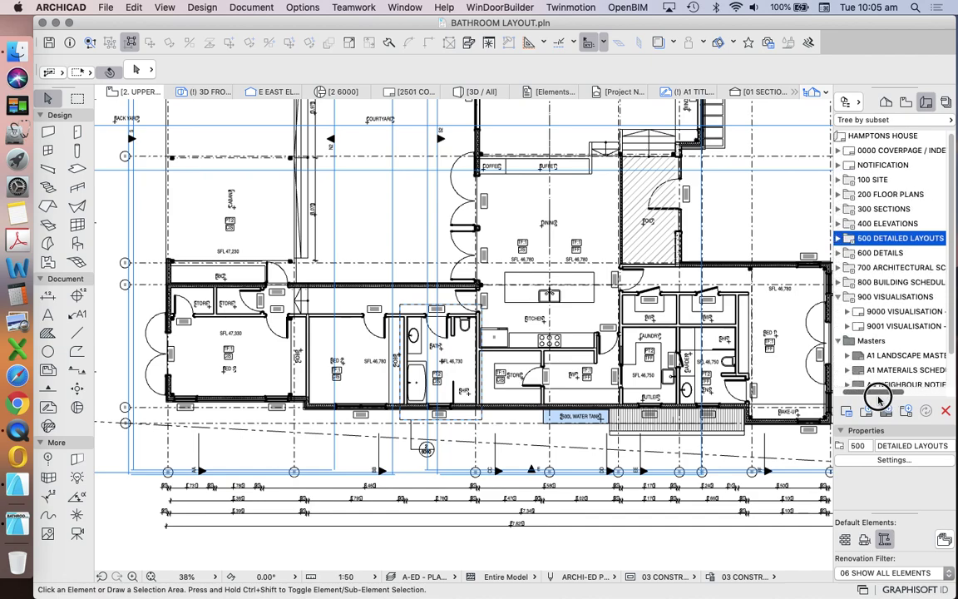
scroll(881, 397, left, 2)
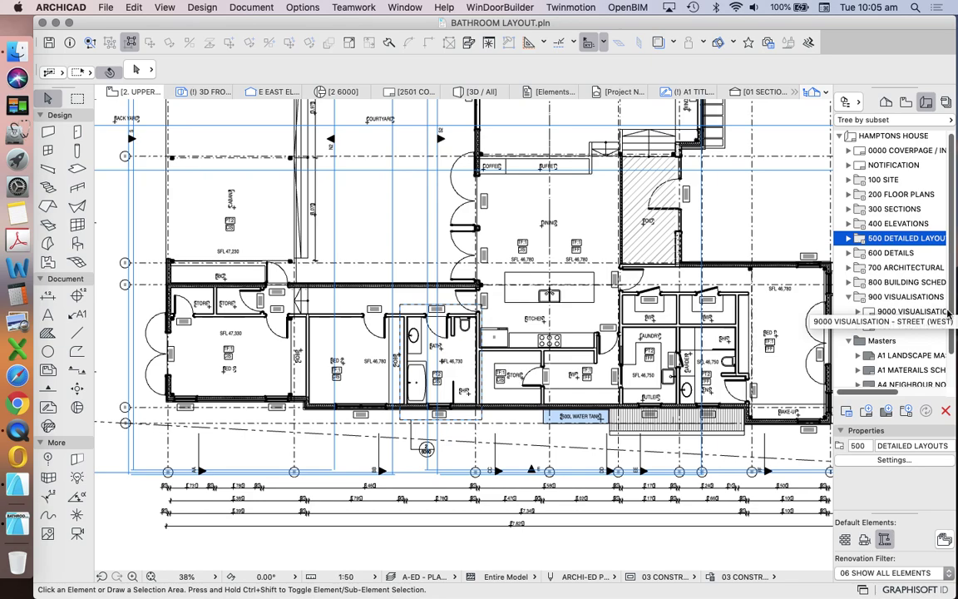
double_click(905, 239)
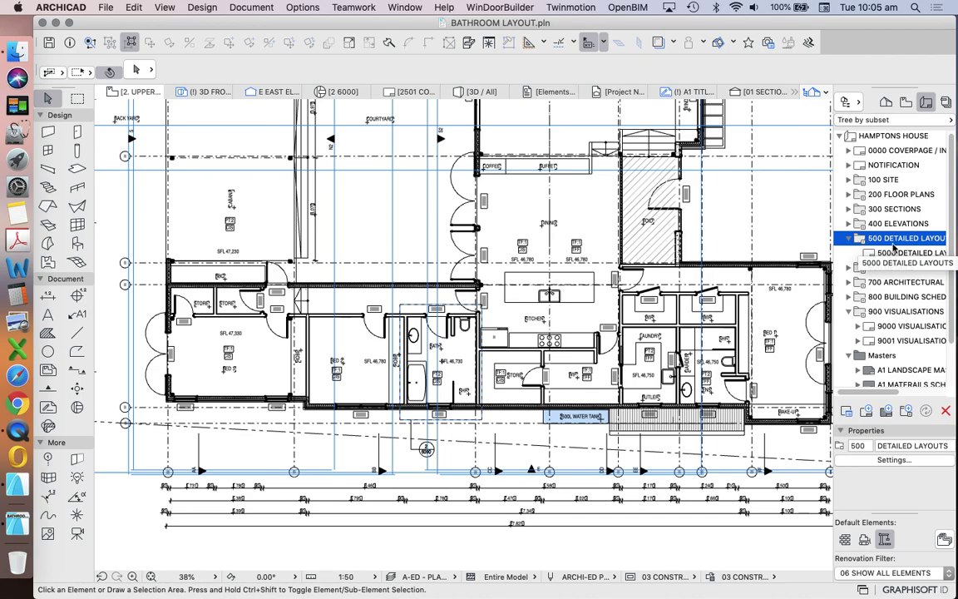
Step: Return to the View Map and create a new folder named DETAILED LAYOUTS
click(906, 101)
scroll(923, 284, up, 3)
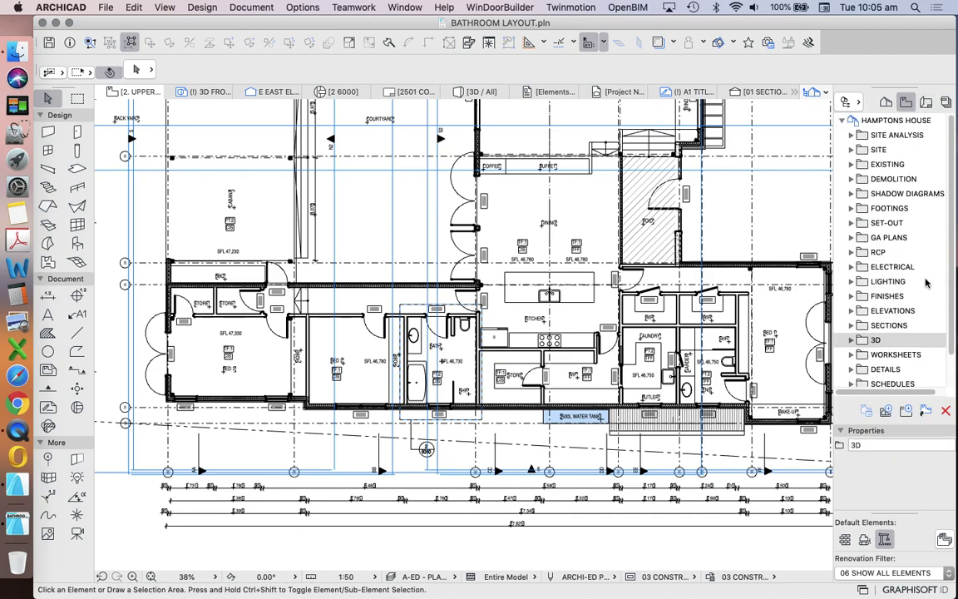
scroll(941, 261, down, 1)
scroll(941, 261, down, 1)
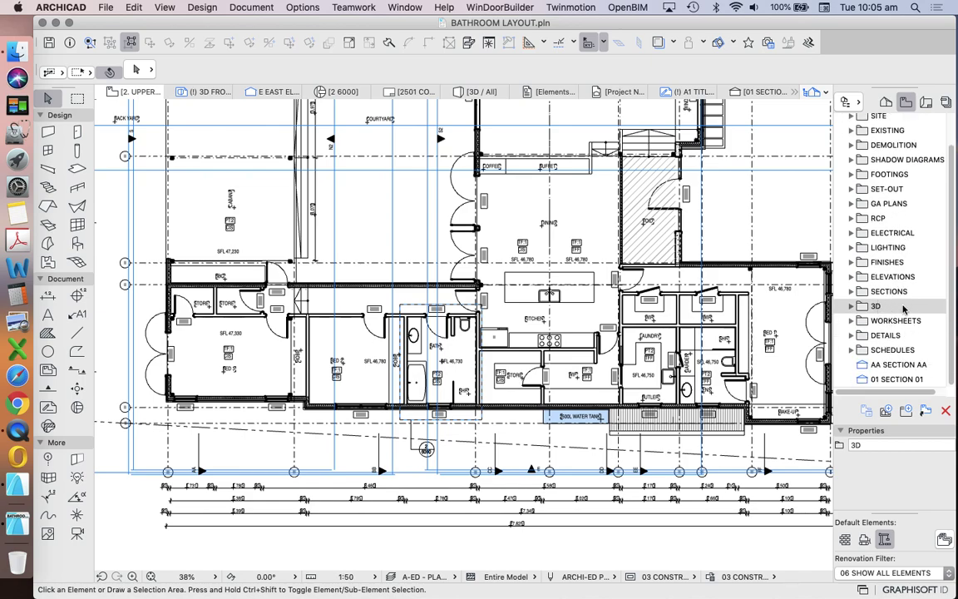
scroll(932, 286, up, 2)
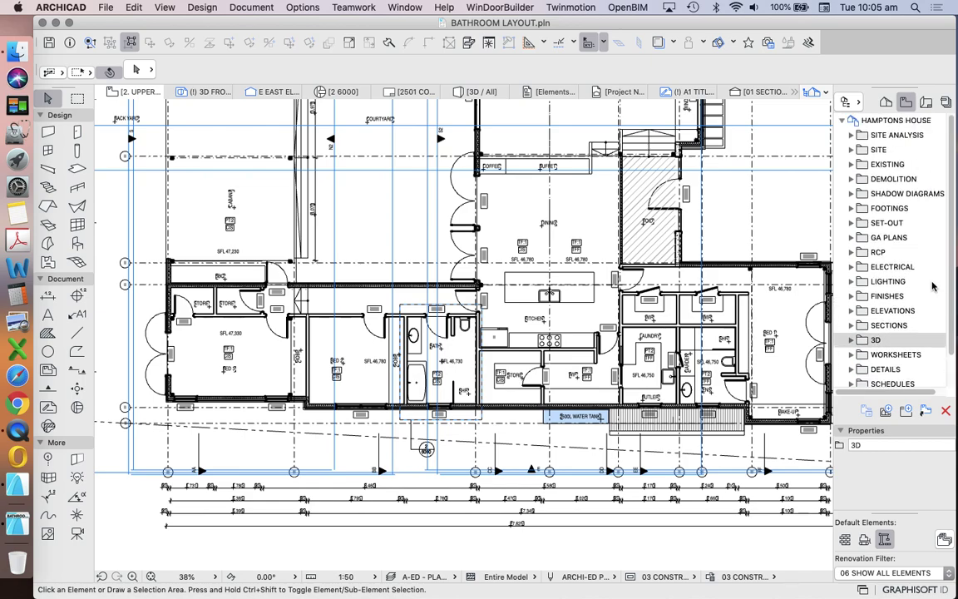
scroll(932, 285, down, 1)
scroll(910, 281, down, 1)
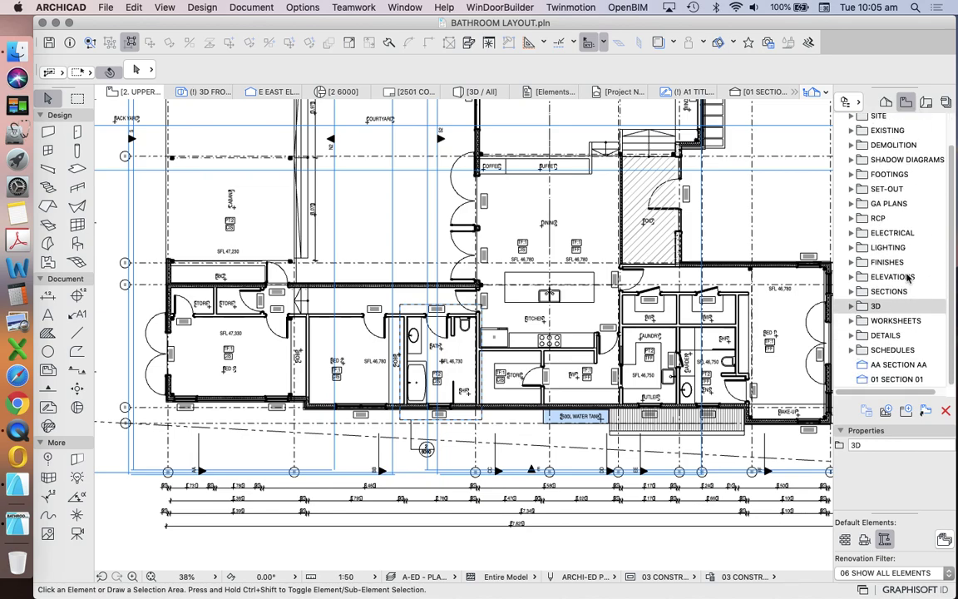
click(906, 410)
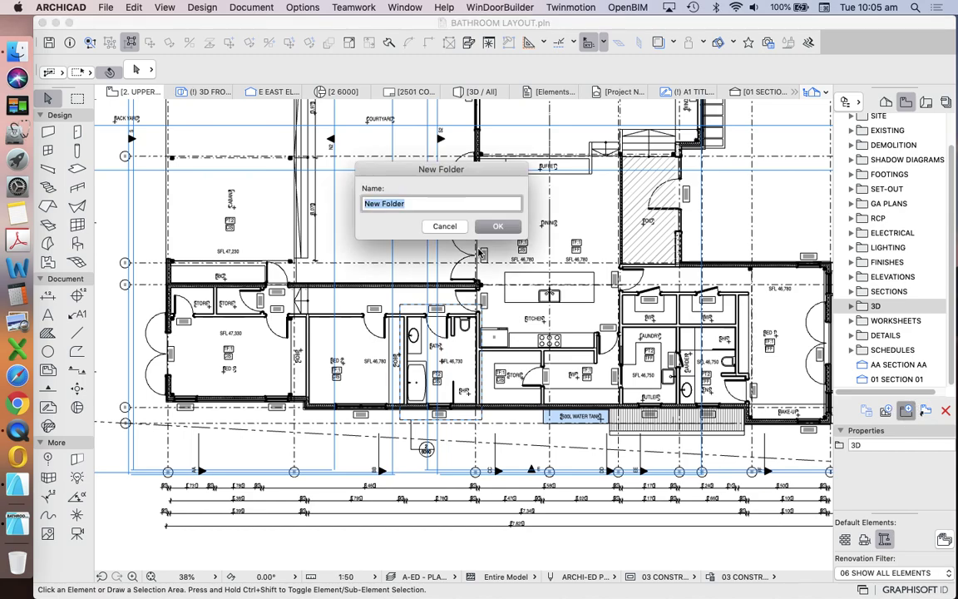
text(DETAILED LAYOUTS)
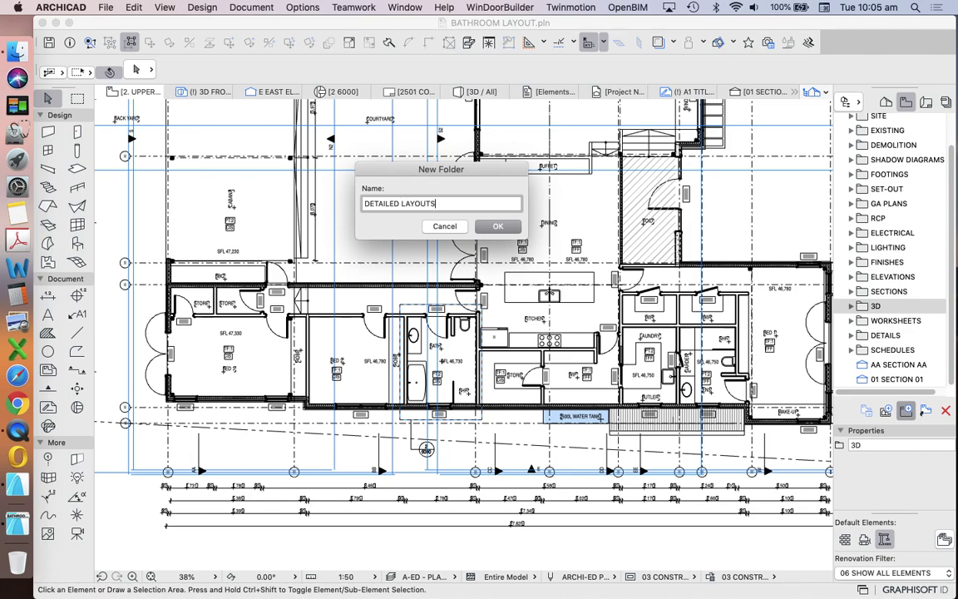
key(Return)
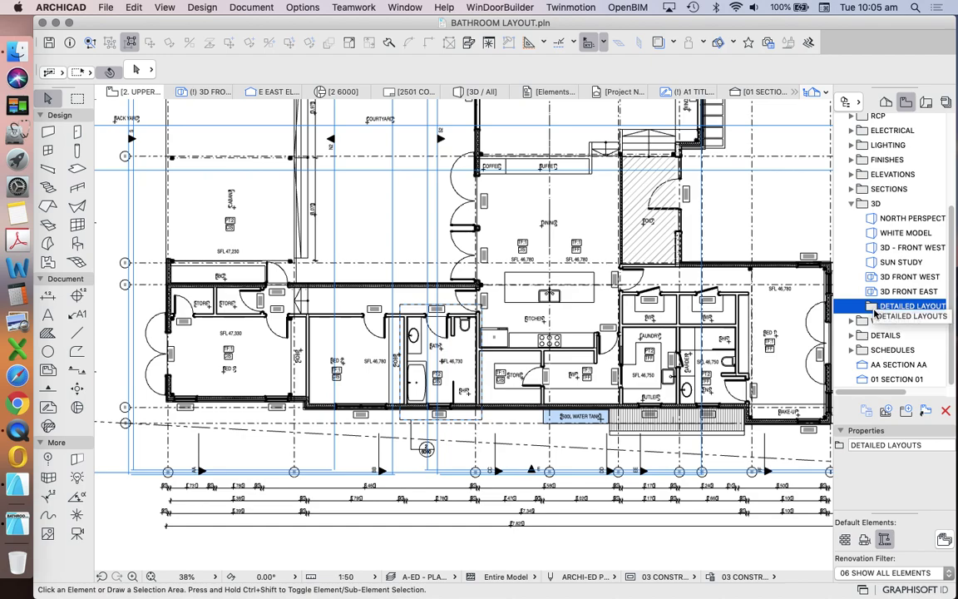
Step: Move the DETAILED LAYOUTS folder out of the 3D folder to directly after SECTIONS, and collapse the 3D folder
drag(872, 310, 849, 200)
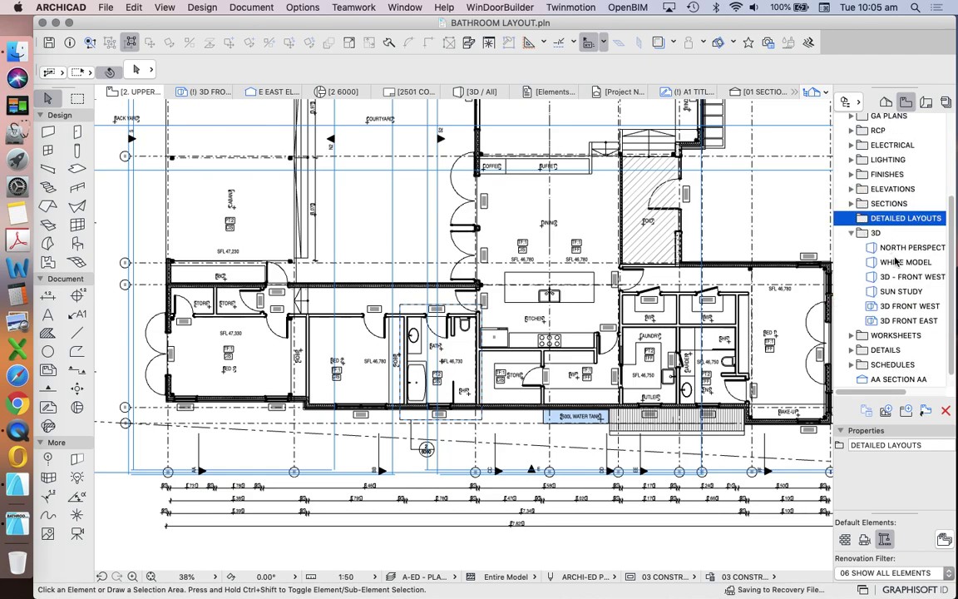
click(857, 237)
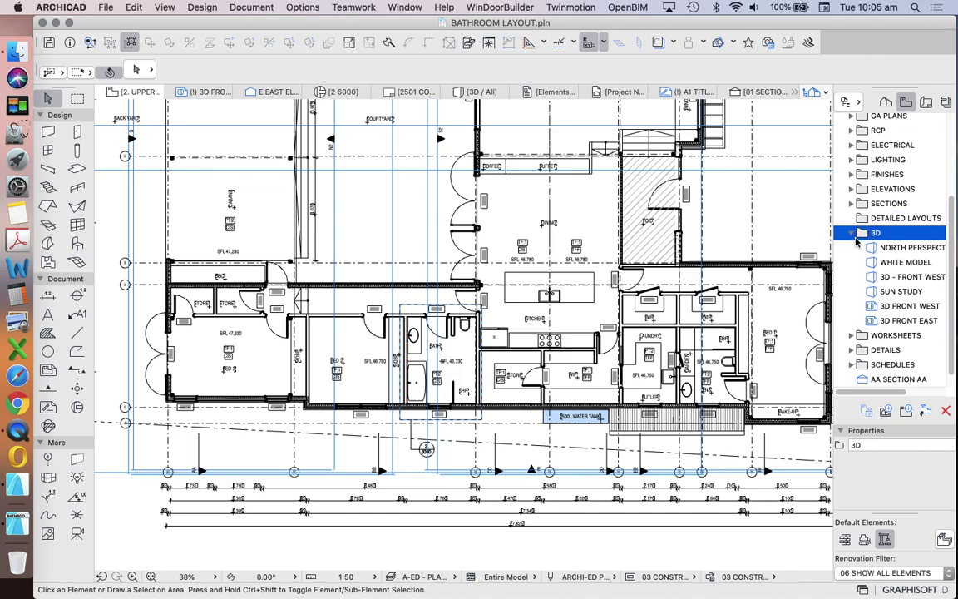
click(854, 236)
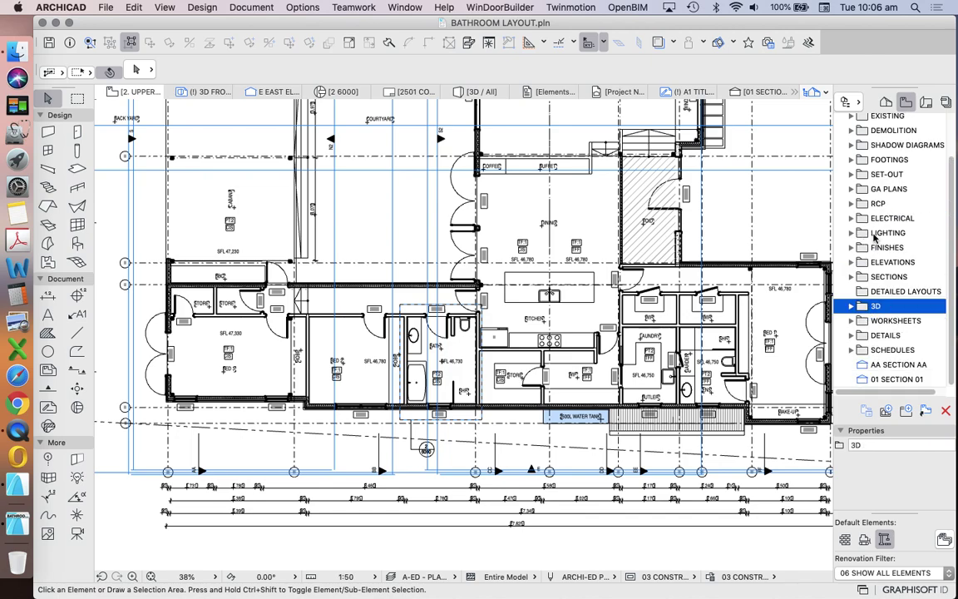
Step: Select the DETAILED LAYOUTS view folder and compare its place in the View Map with the 500 DETAILED LAYOUTS subset in the Layout Book
click(875, 291)
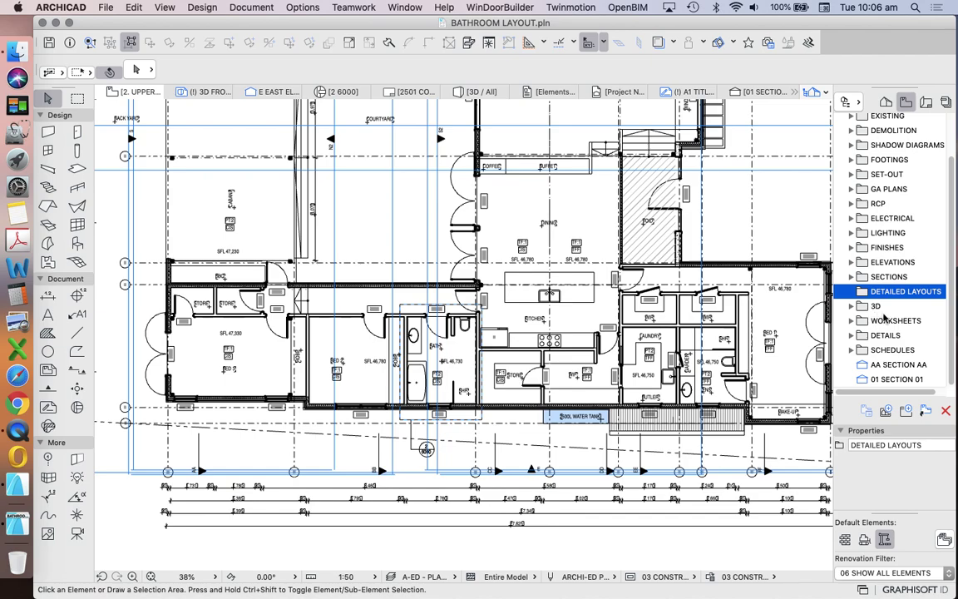
scroll(907, 284, up, 3)
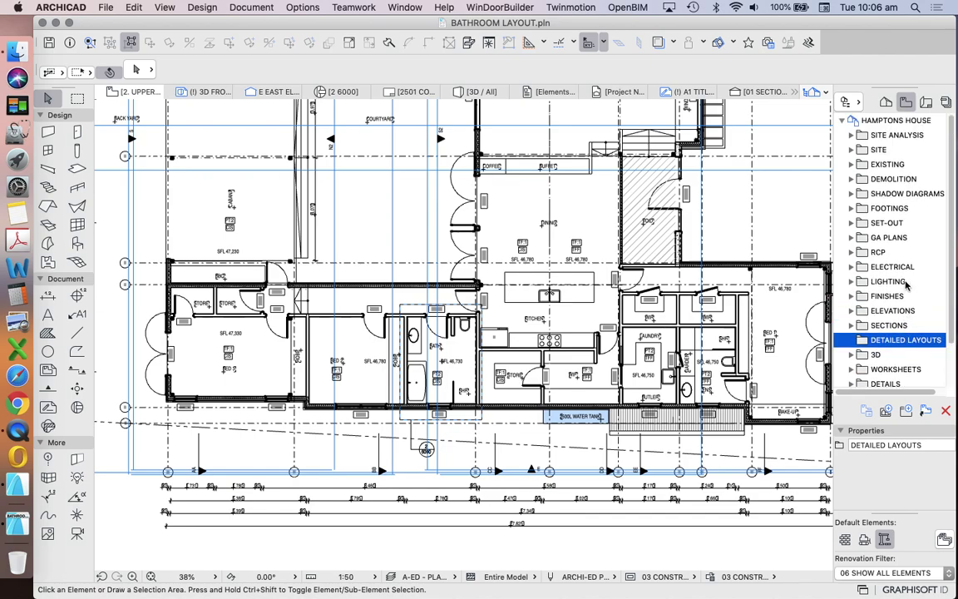
scroll(907, 287, down, 3)
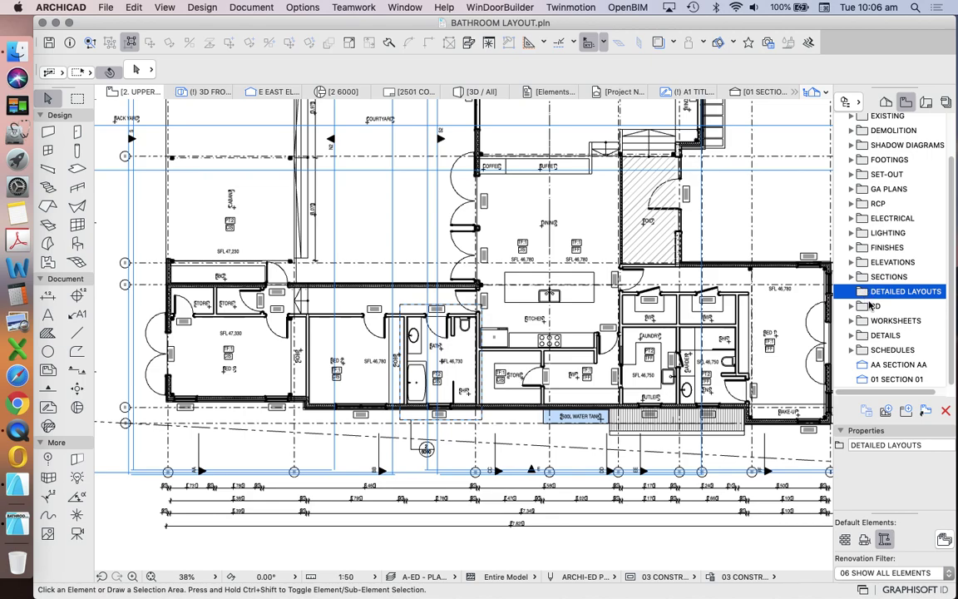
click(927, 101)
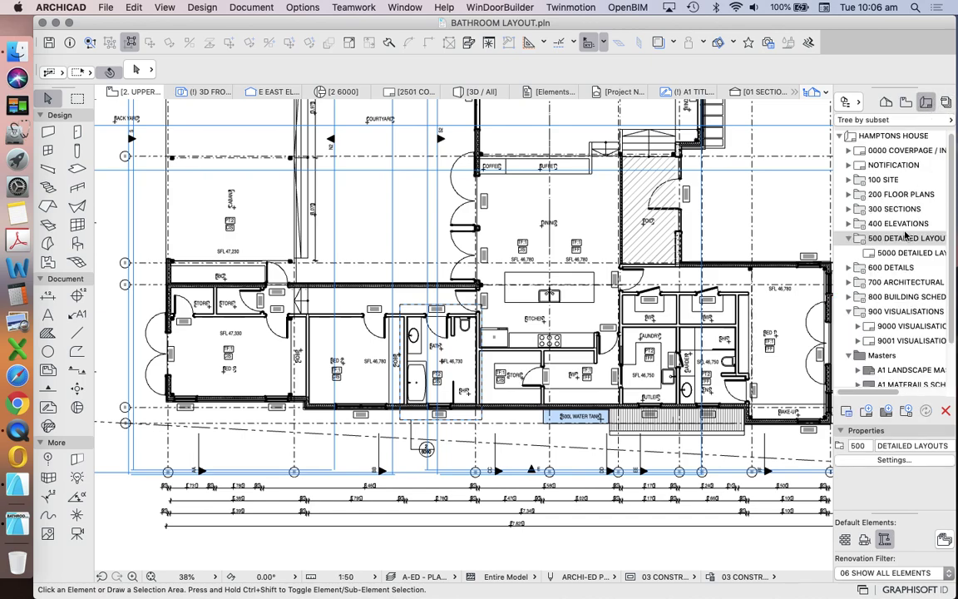
click(906, 103)
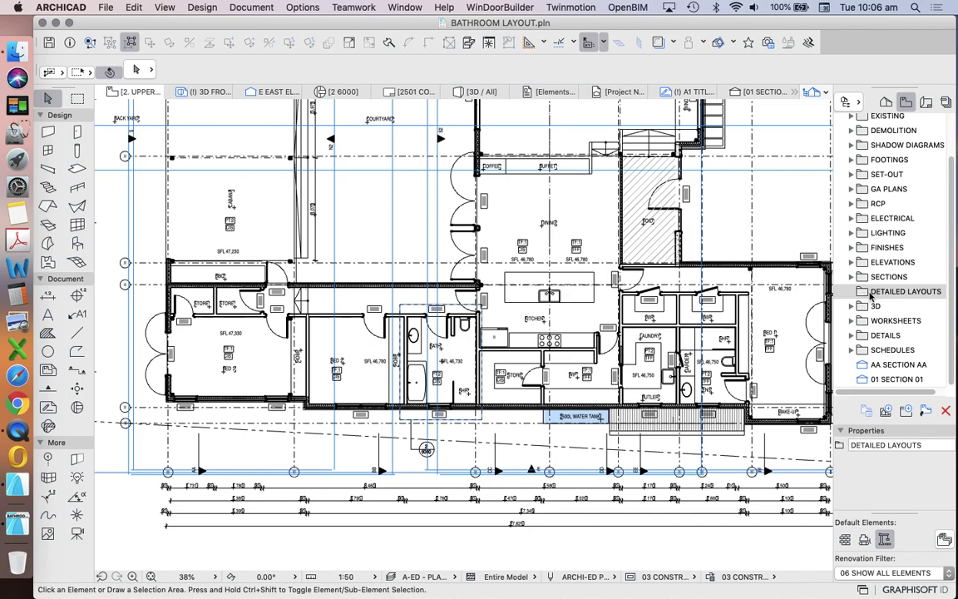
Step: Set the upper ground floor plan's drawing scale to 1:10
scroll(441, 332, down, 3)
scroll(514, 332, up, 1)
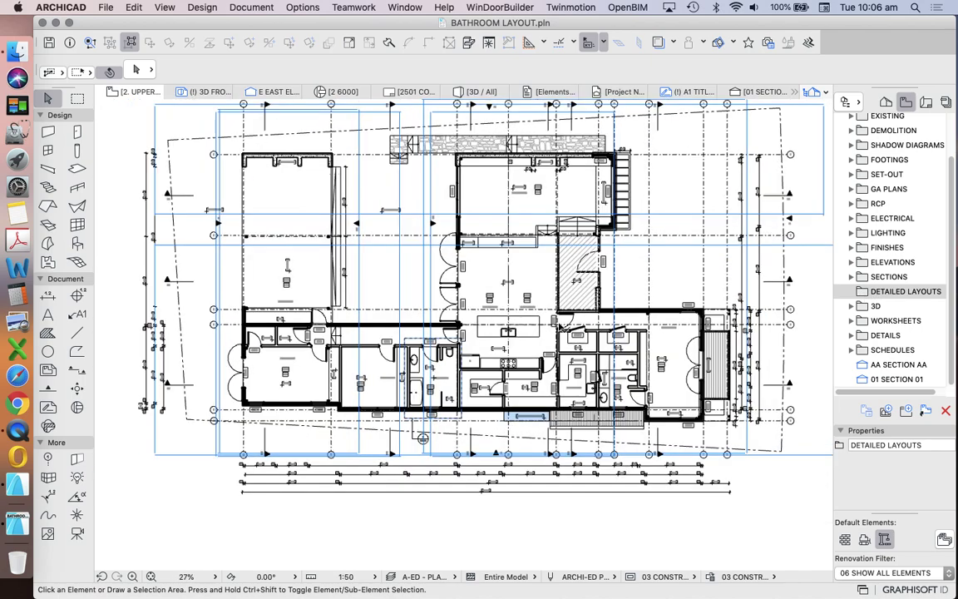
click(345, 576)
click(400, 480)
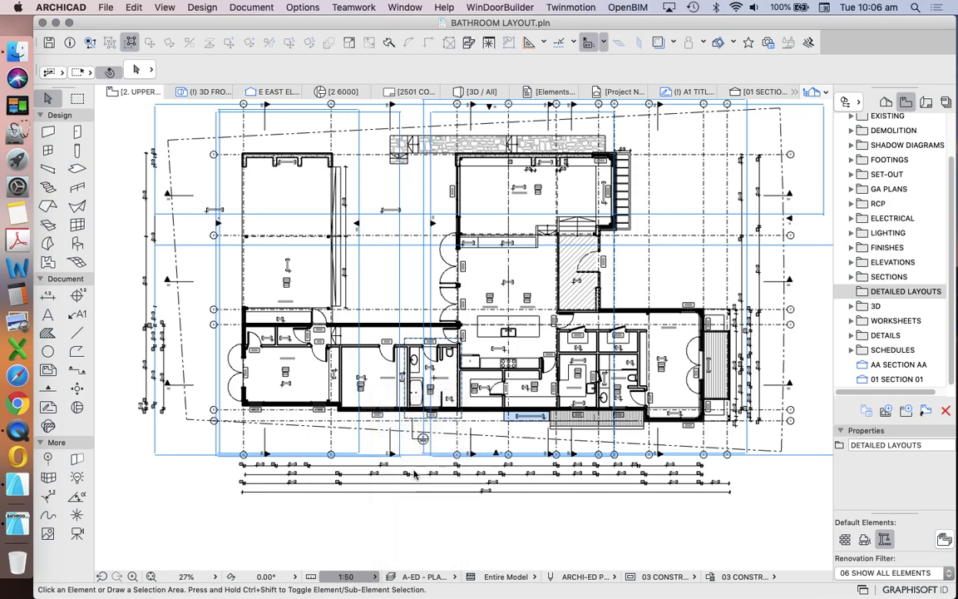
Step: Start saving the current plan as a view in the DETAILED LAYOUTS folder, with the A-ED - PLAN - DETAIL layer combination
right_click(899, 292)
click(894, 296)
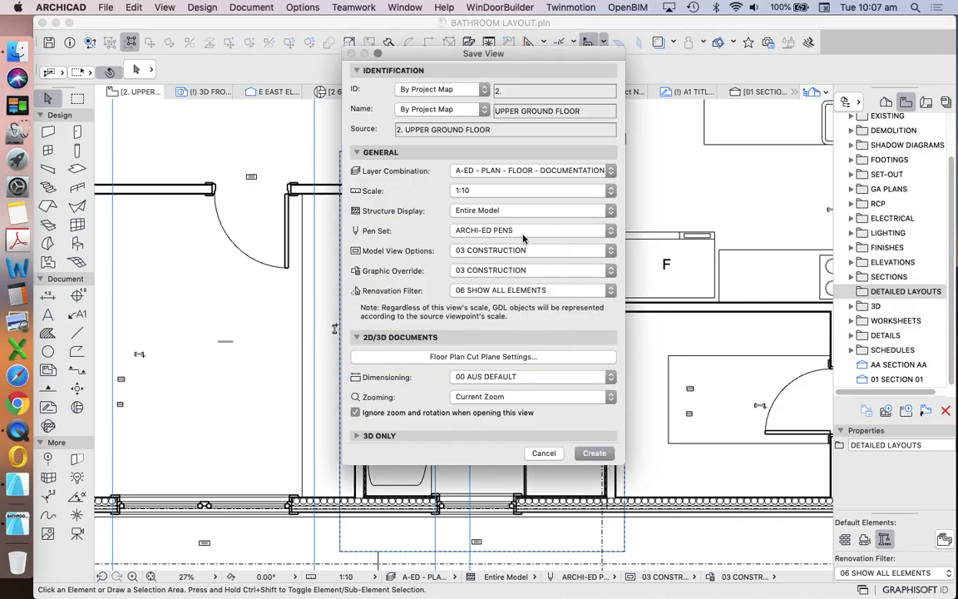
click(530, 171)
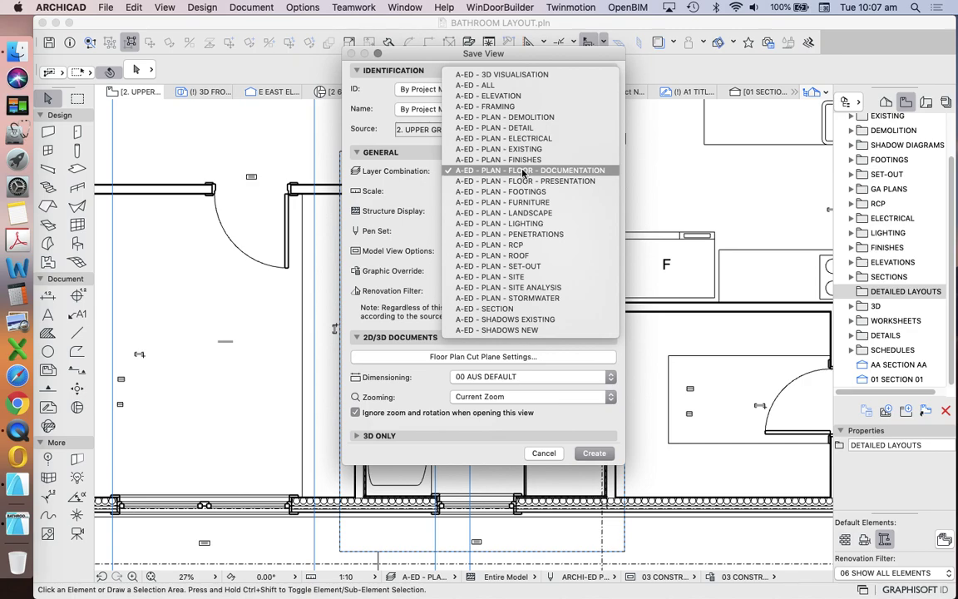
click(506, 129)
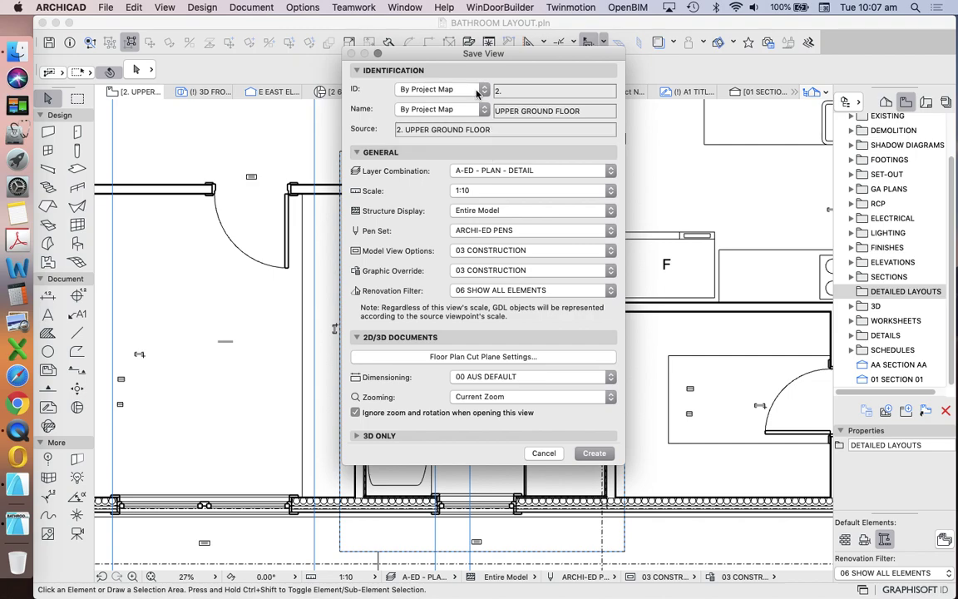
Step: Set the new view's ID to None, give it the custom name BATHROOM - DETAILED and create it
click(440, 89)
click(411, 99)
click(447, 110)
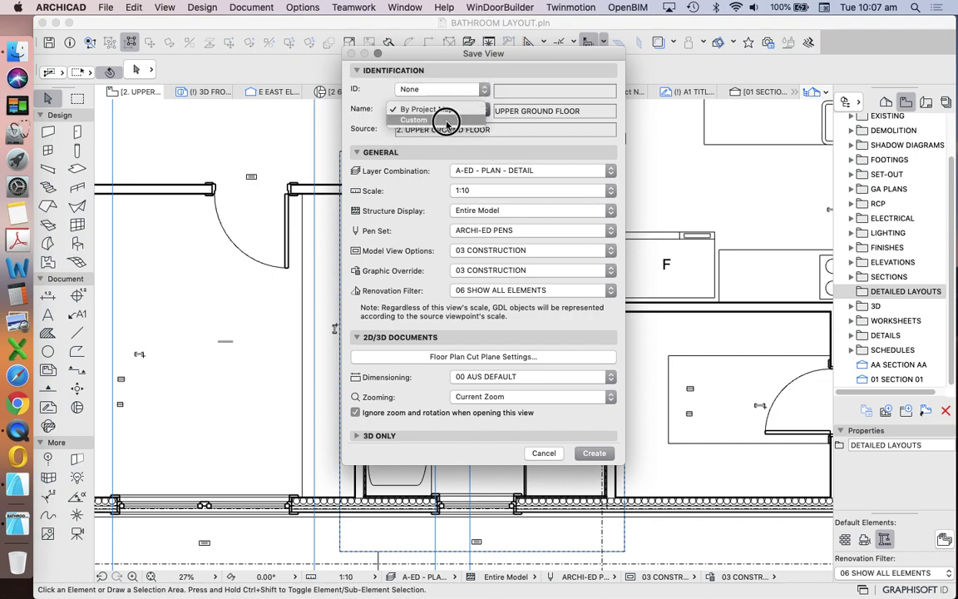
click(434, 119)
drag(574, 110, 335, 123)
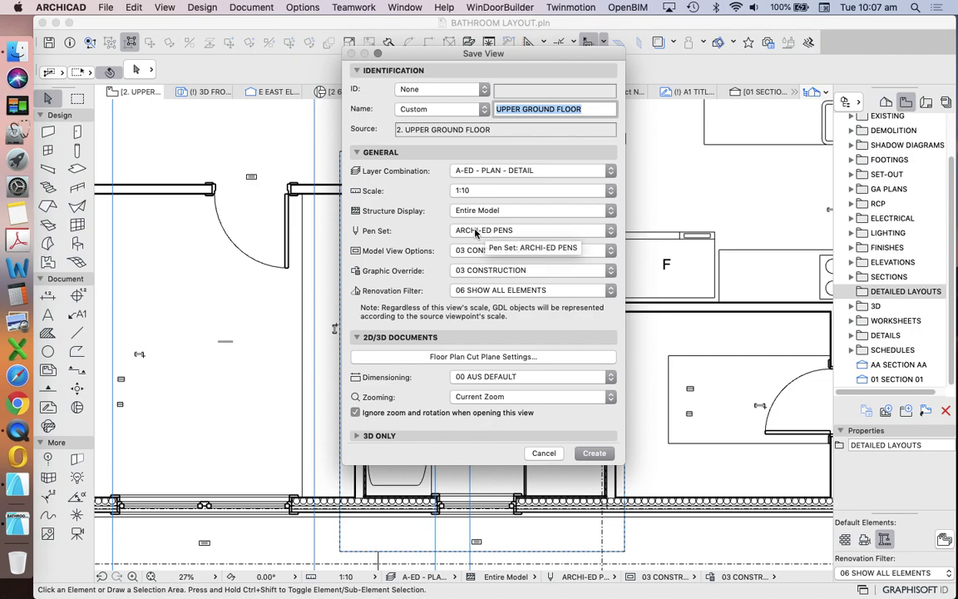
text(BA)
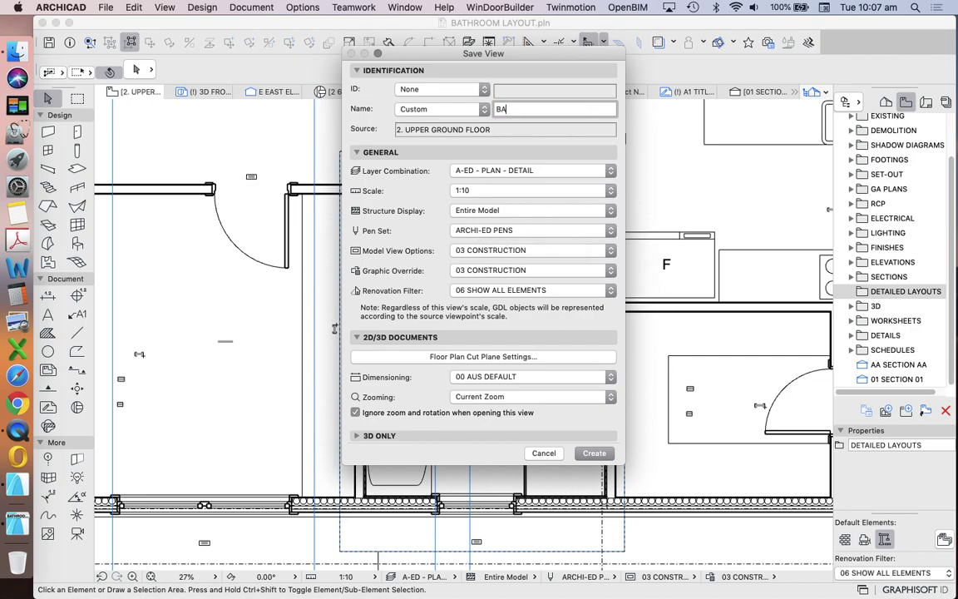
text(THROOM - DETAILED)
key(Return)
Step: Make the FIXTURES & JOINERY layer visible in the A-ED - PLAN - DETAIL layer combination, update the combination and apply it
scroll(499, 333, down, 5)
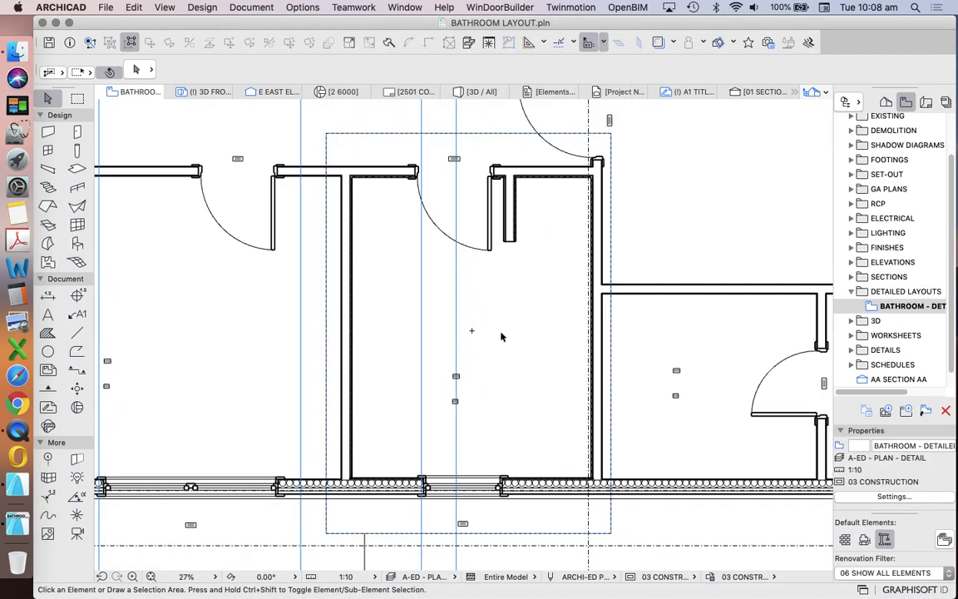
scroll(457, 332, up, 5)
scroll(457, 285, down, 4)
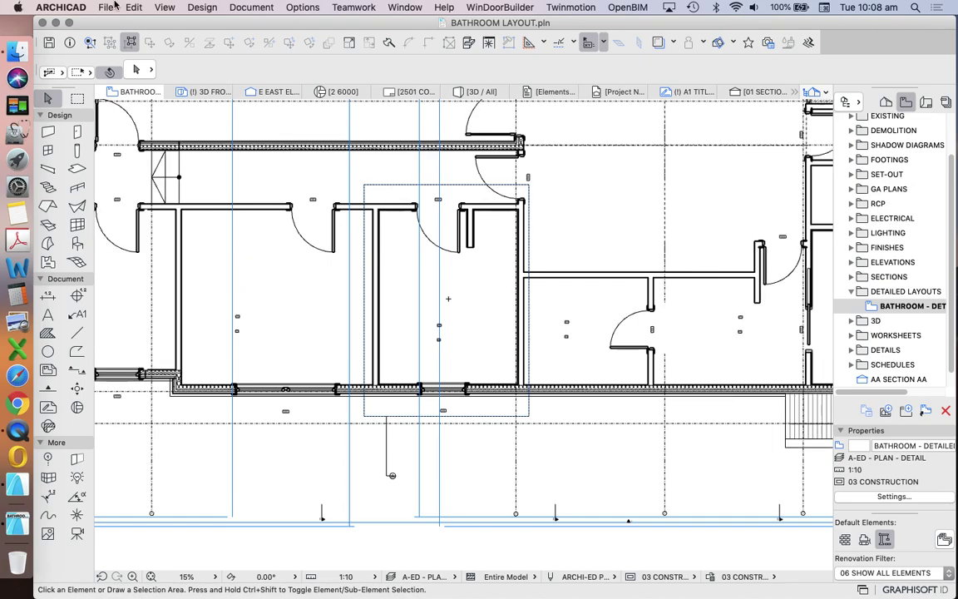
click(301, 8)
mouse_move(300, 23)
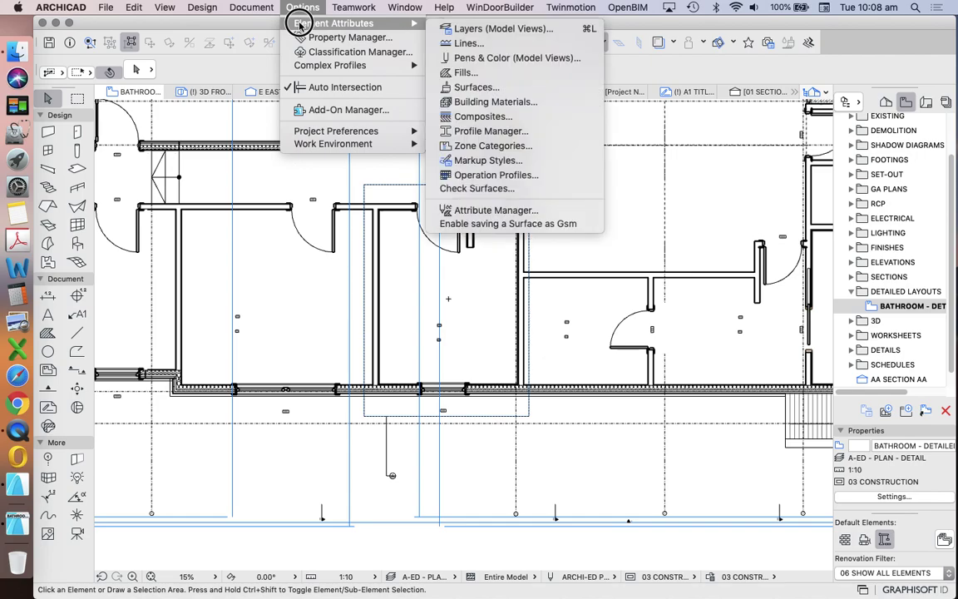
click(539, 30)
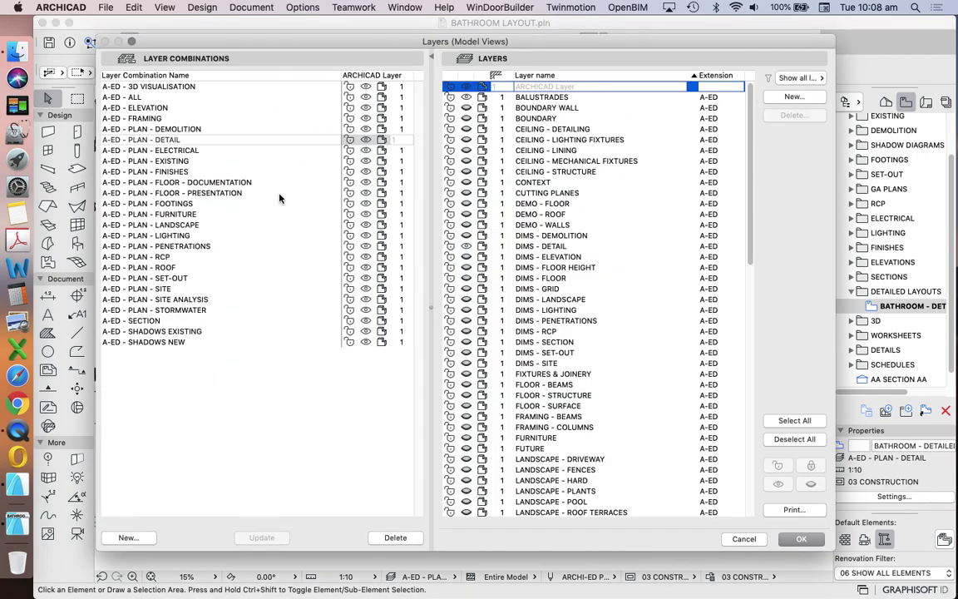
scroll(595, 250, down, 15)
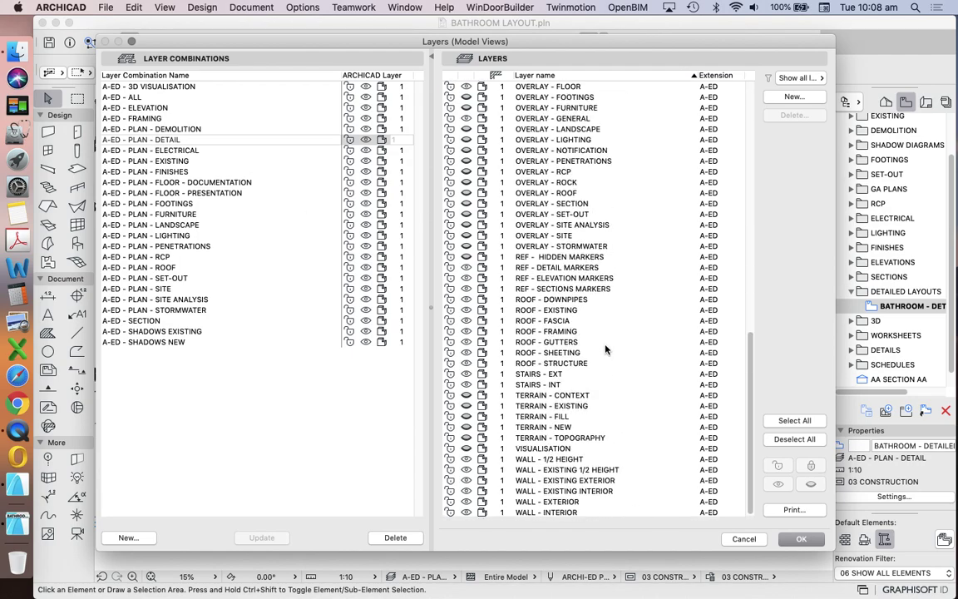
scroll(607, 357, up, 8)
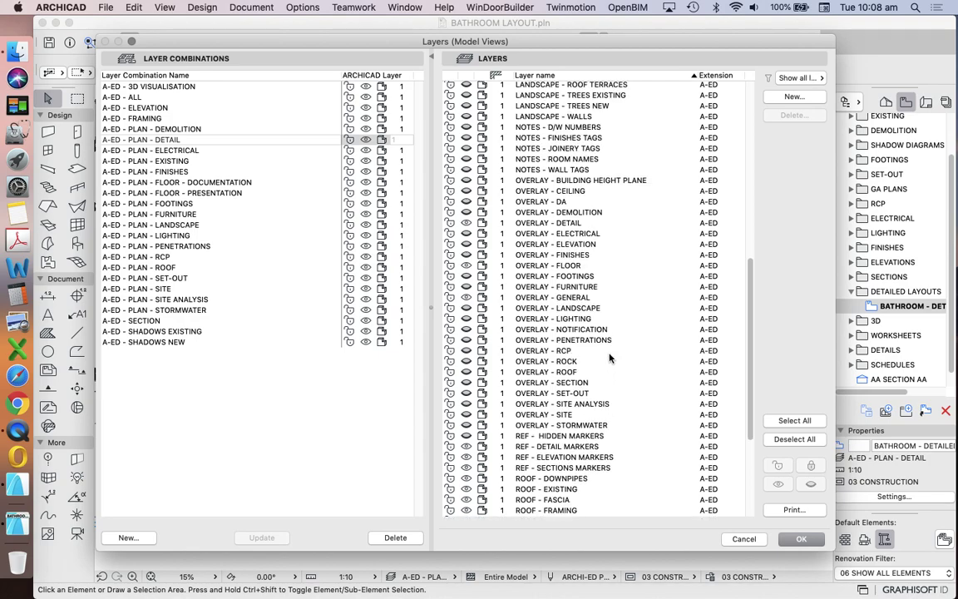
scroll(608, 341, up, 3)
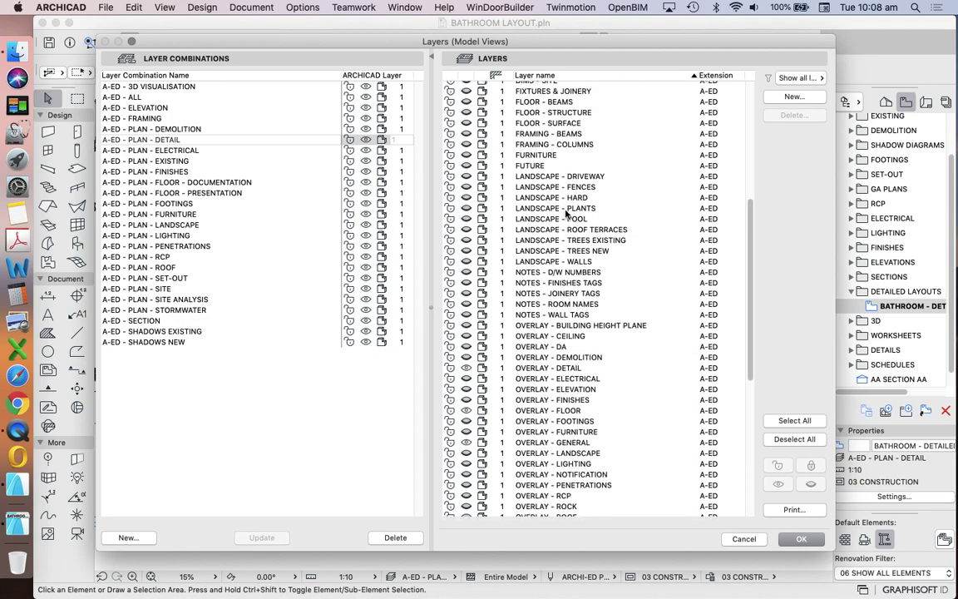
scroll(566, 214, up, 1)
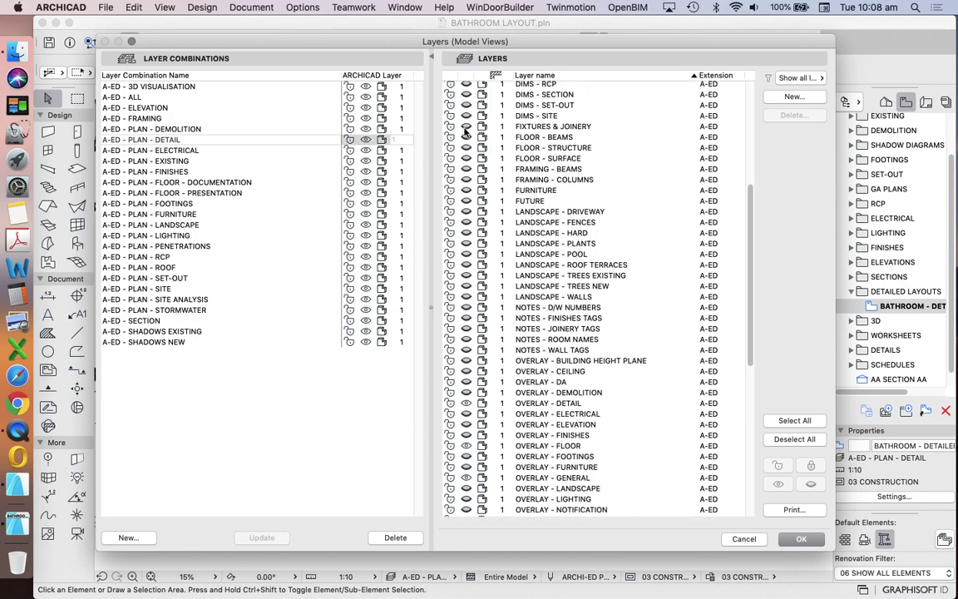
click(499, 127)
click(260, 538)
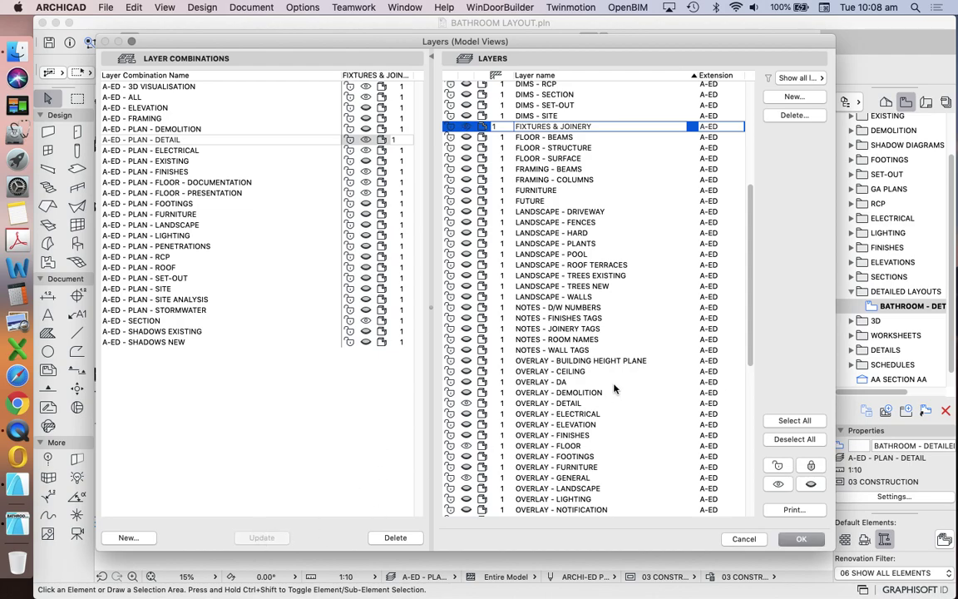
key(Return)
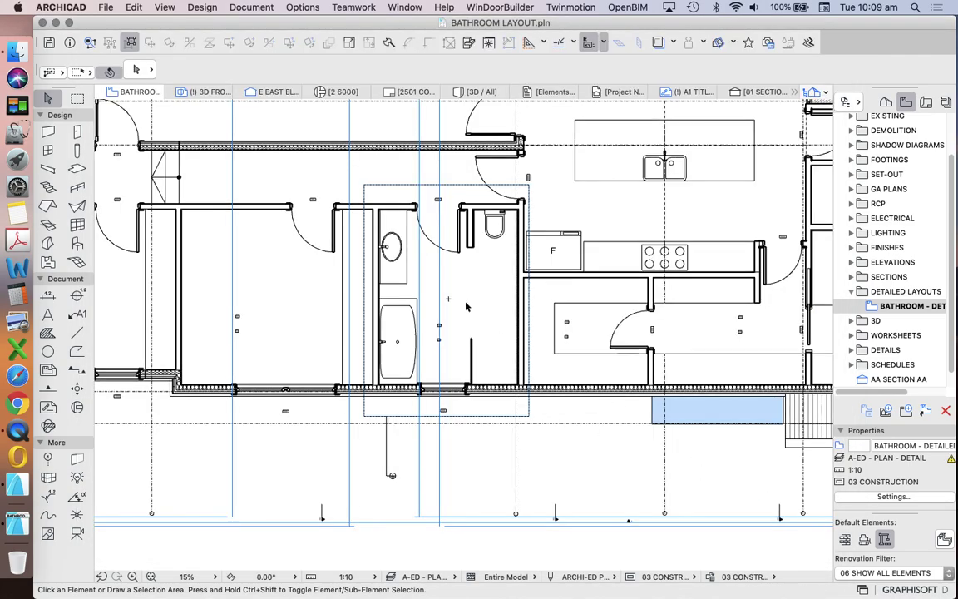
scroll(457, 308, up, 4)
scroll(483, 286, down, 3)
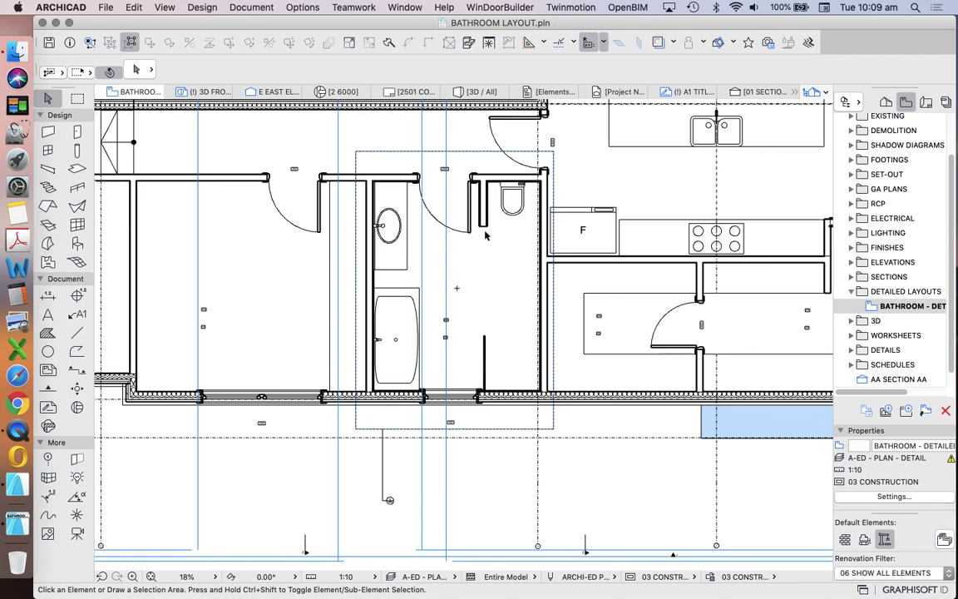
scroll(487, 237, up, 2)
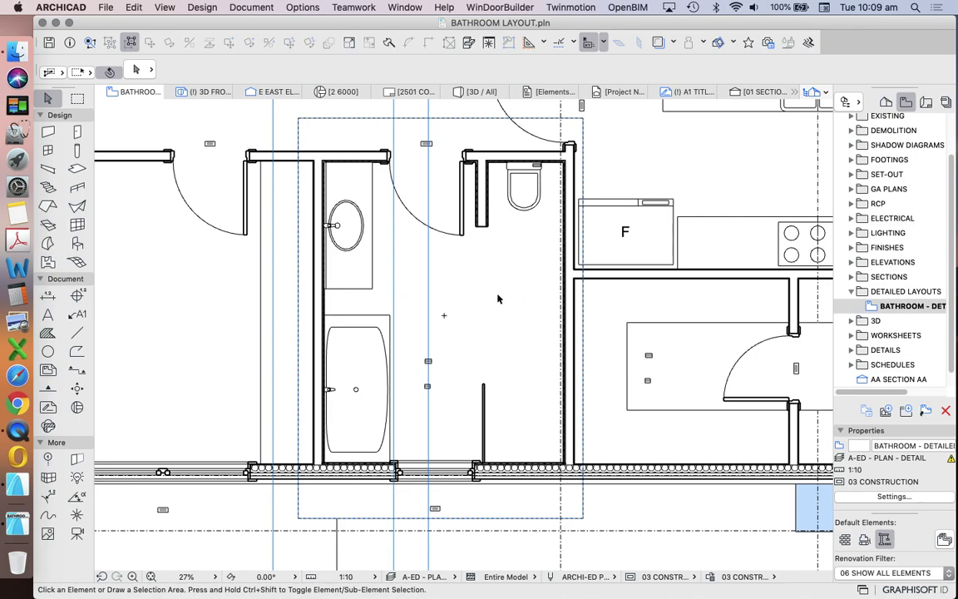
scroll(482, 303, down, 3)
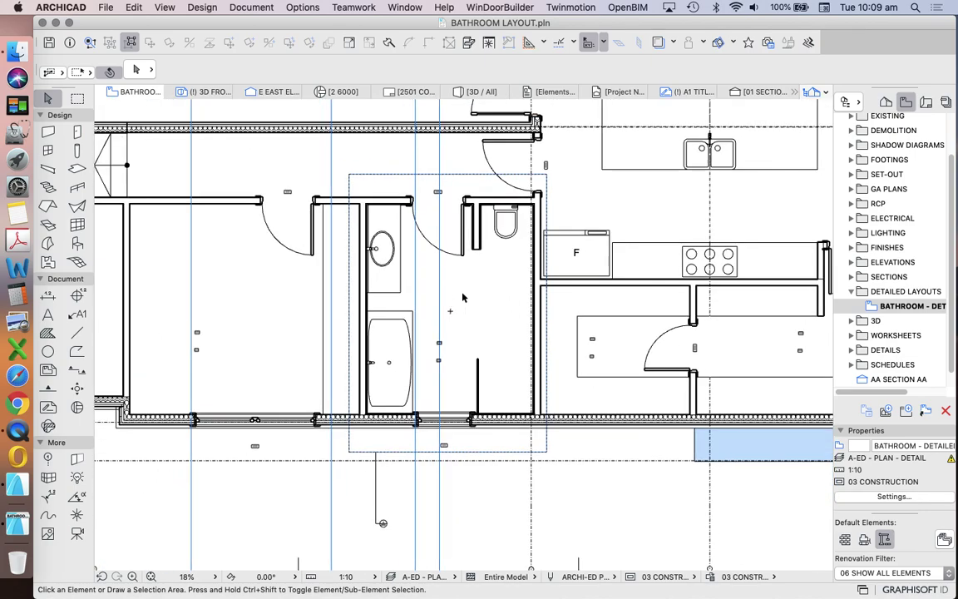
scroll(463, 297, up, 3)
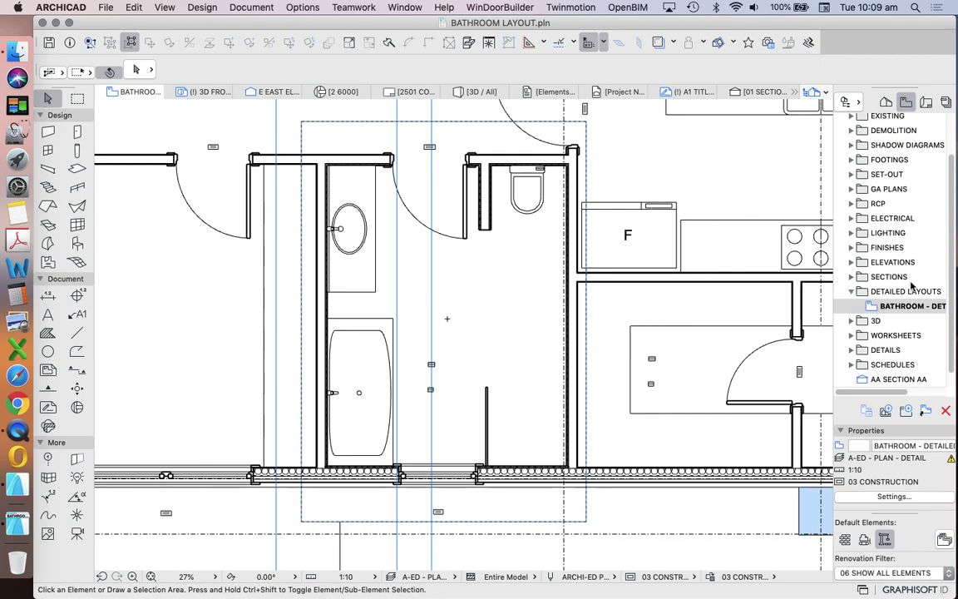
Step: Save another view in the DETAILED LAYOUTS folder named BATHROOM - DETAILED RCP, using the A-ED - PLAN - RCP layer combination
right_click(907, 293)
click(814, 262)
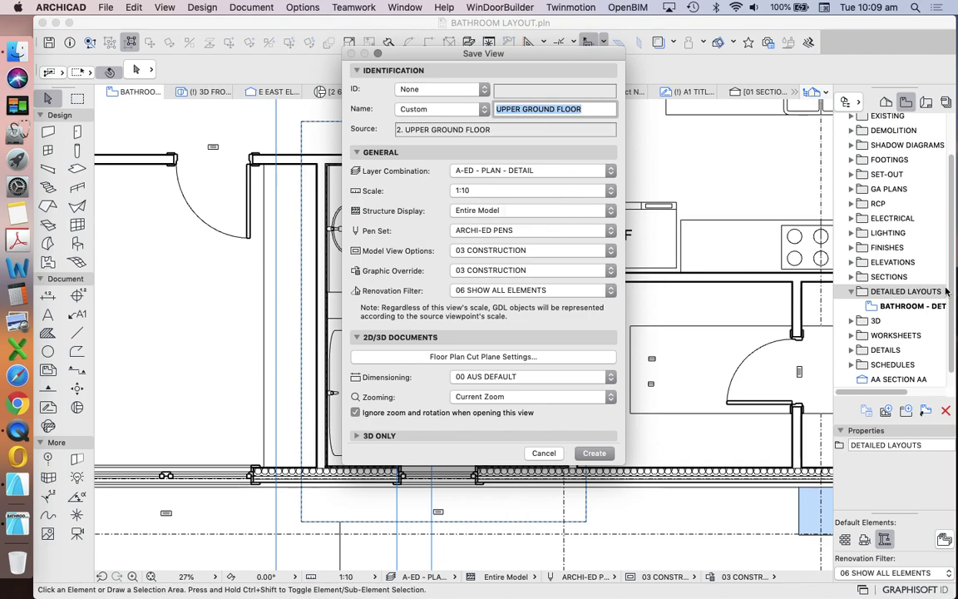
text(BA)
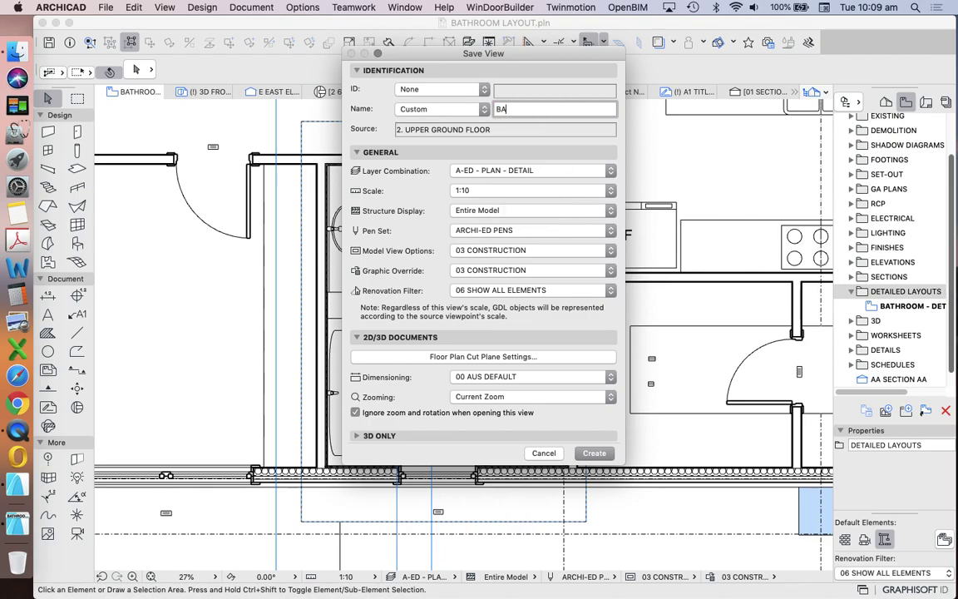
text(THROOM - DETAILED RCP)
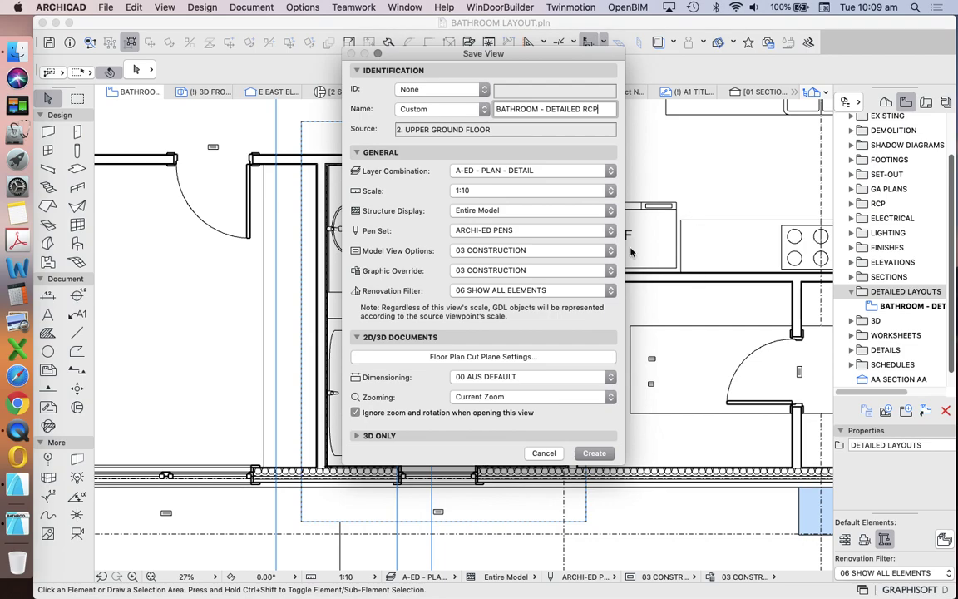
click(549, 172)
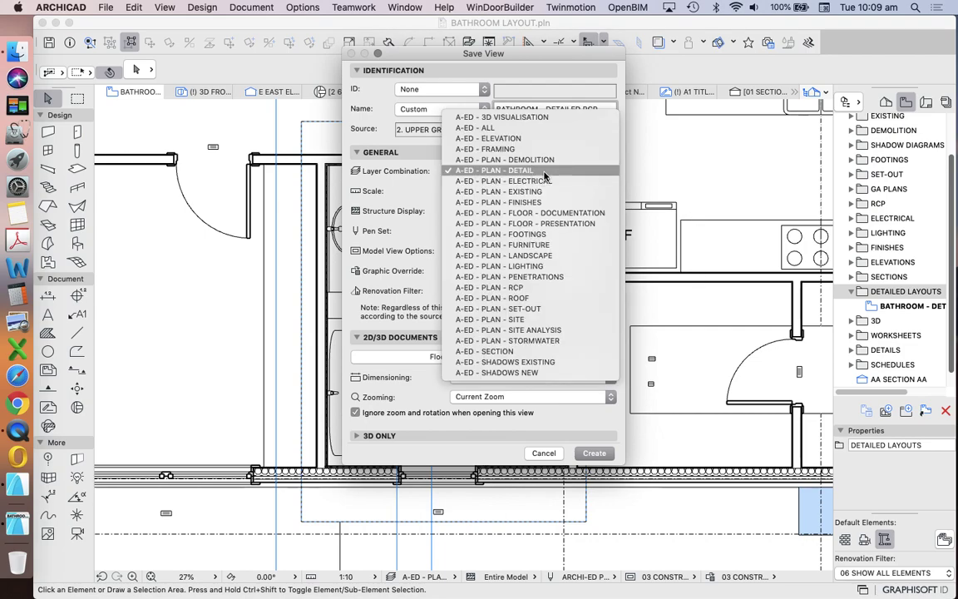
click(511, 288)
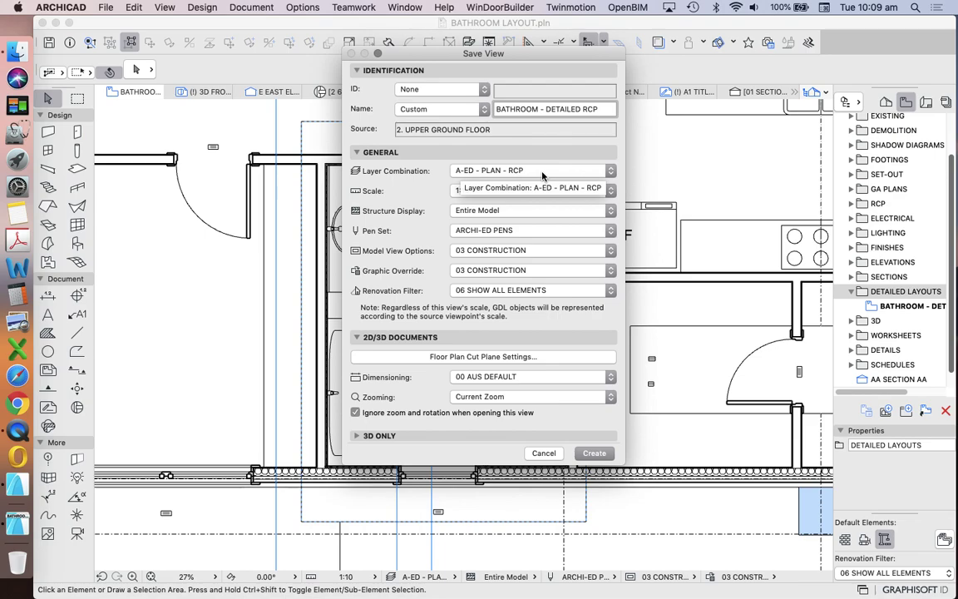
click(596, 453)
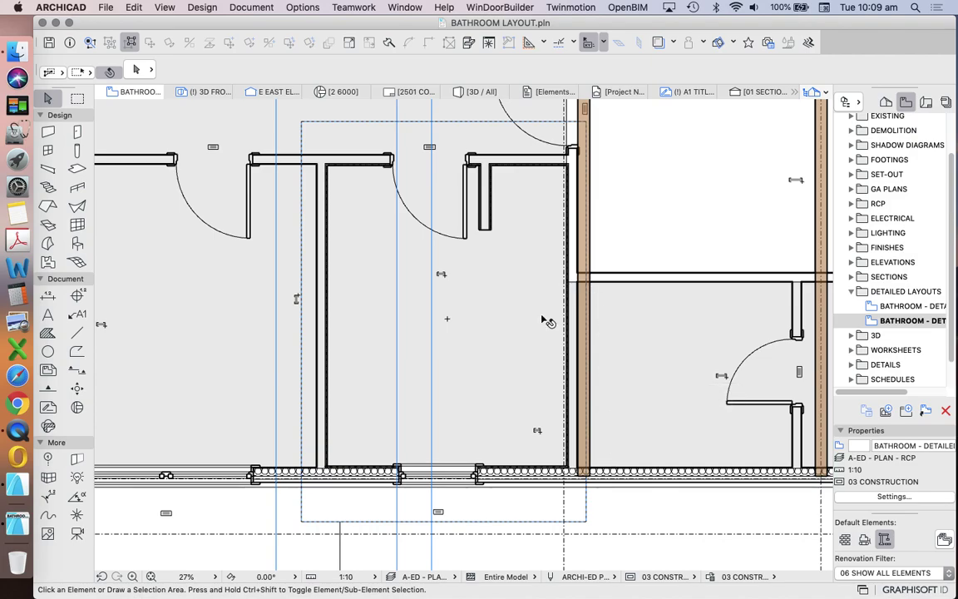
Step: Select the ceiling slab over the bathroom in the RCP view to check its extent, and deselect it
scroll(505, 287, up, 5)
scroll(499, 274, down, 5)
scroll(477, 275, up, 5)
scroll(533, 333, down, 6)
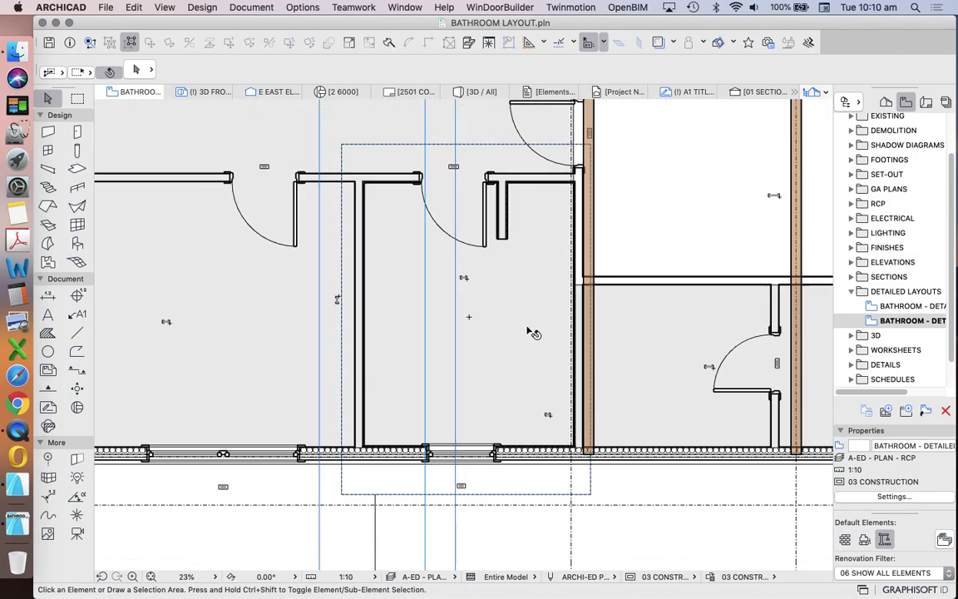
scroll(533, 333, down, 1)
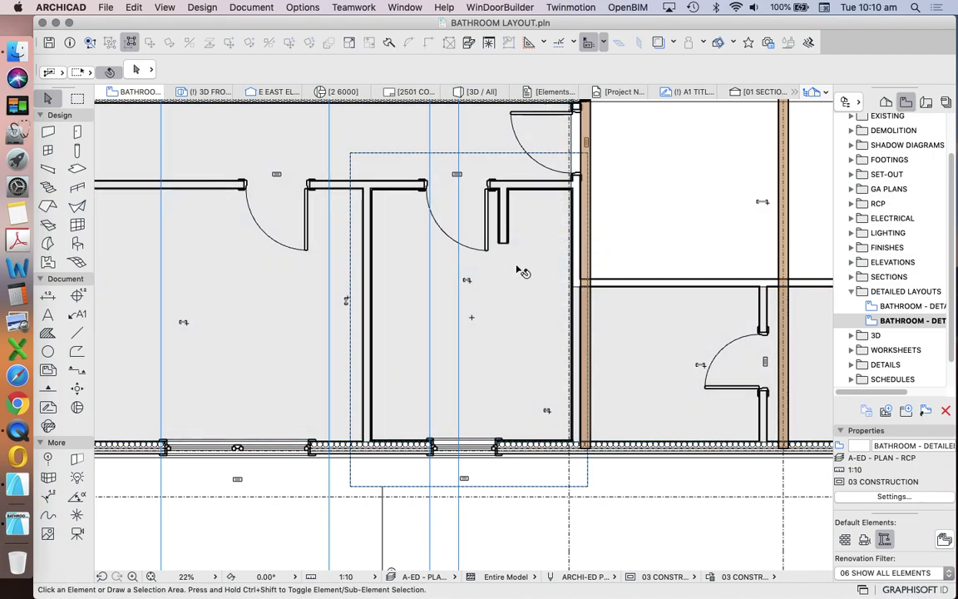
click(526, 276)
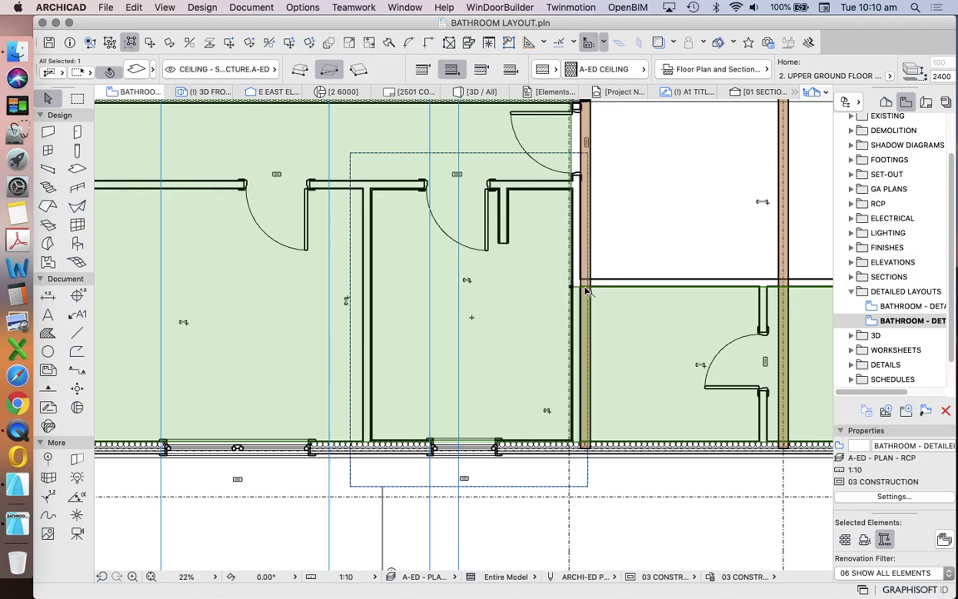
key(Escape)
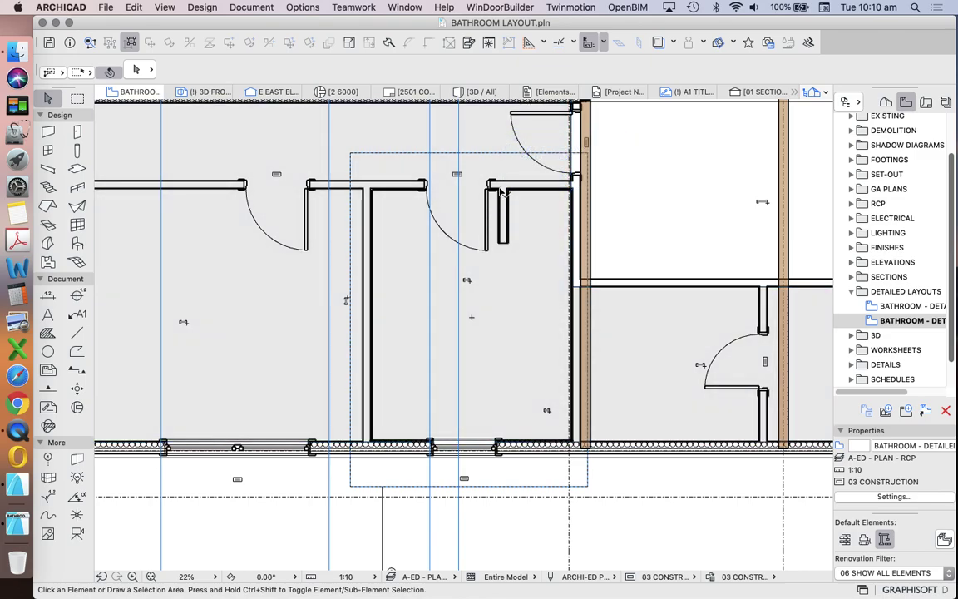
Step: Set both the model view options and the graphic override of the BATHROOM - DETAILED RCP view to 04 RCP
scroll(498, 182, up, 2)
scroll(498, 181, up, 2)
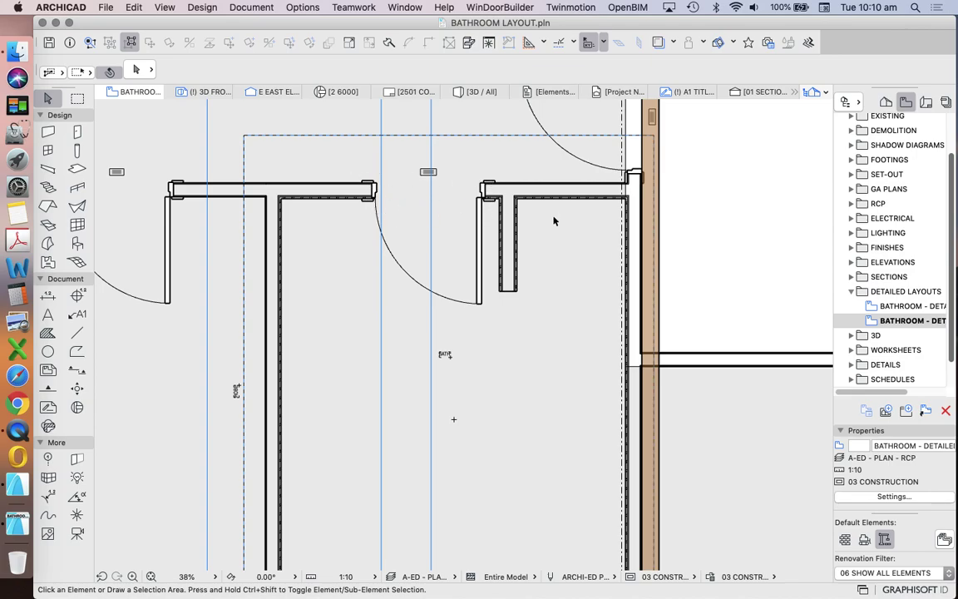
right_click(913, 321)
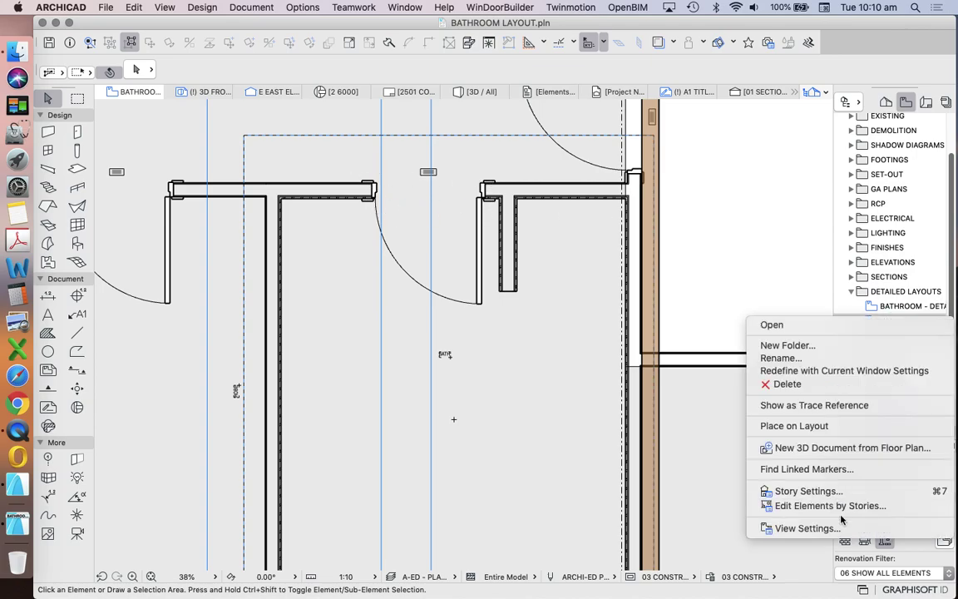
click(782, 527)
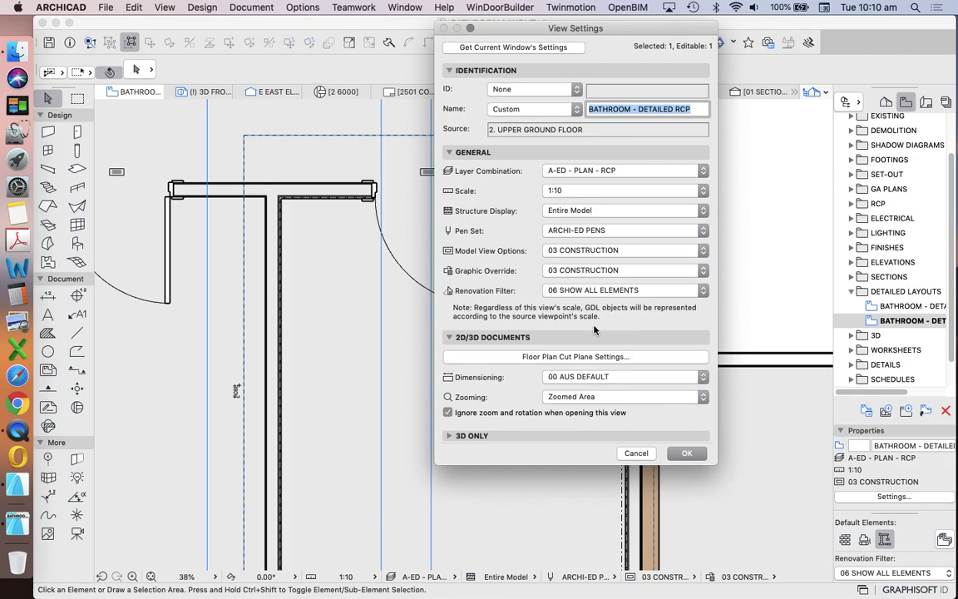
click(598, 251)
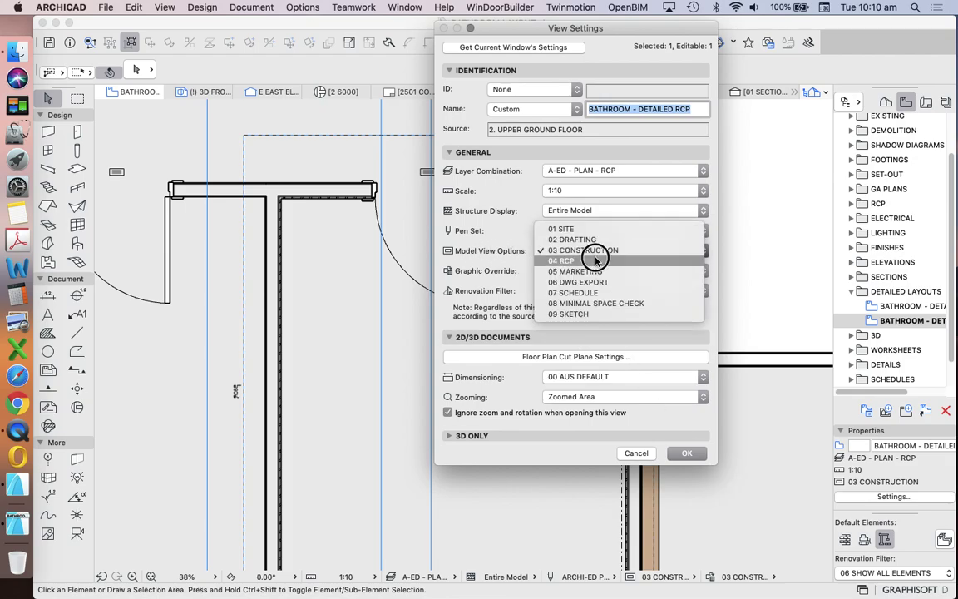
click(596, 258)
click(608, 270)
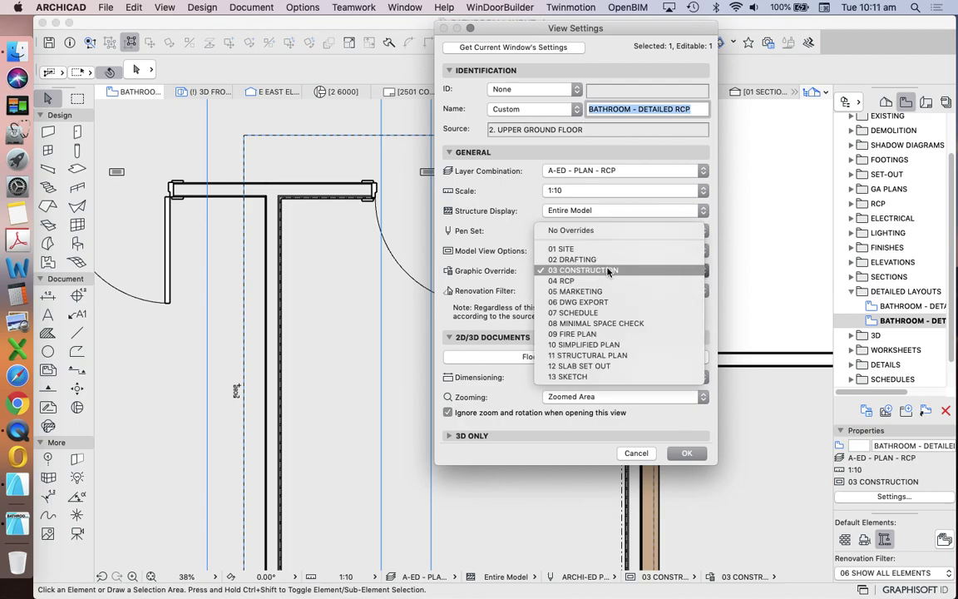
click(587, 280)
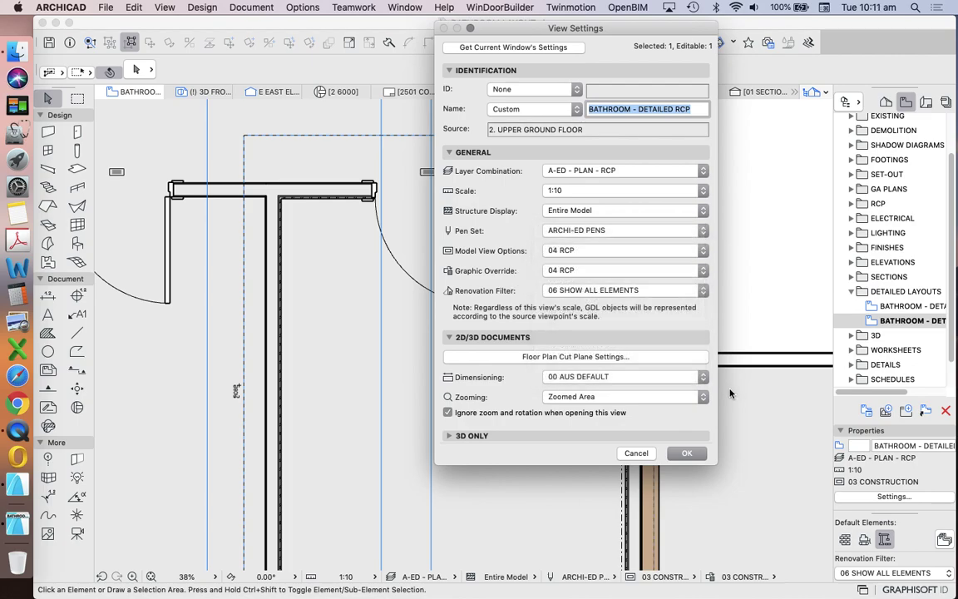
click(688, 455)
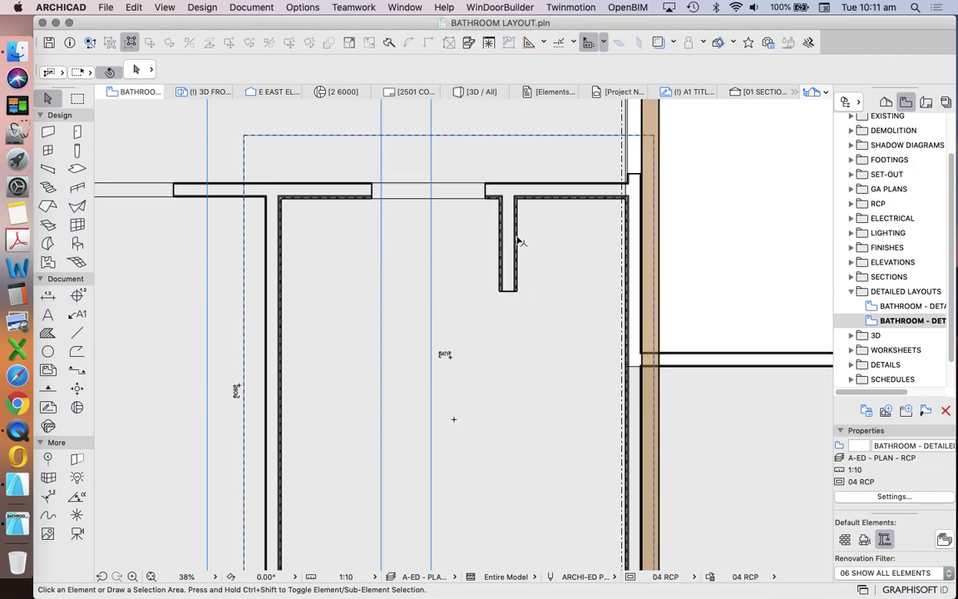
Step: Review the bathroom ceiling area and check the view settings of the BATHROOM - DETAILED RCP view
scroll(507, 333, right, 2)
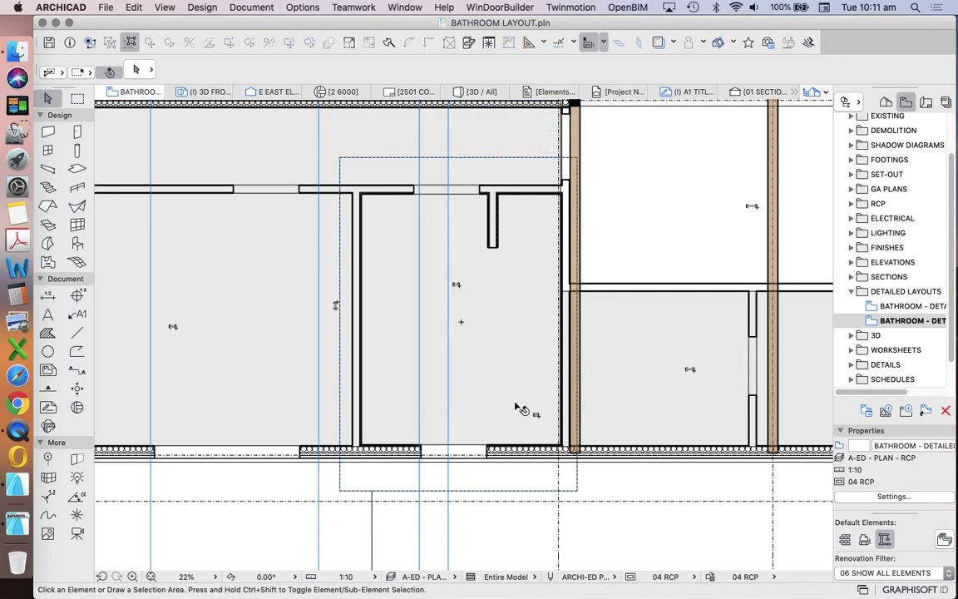
scroll(556, 277, down, 3)
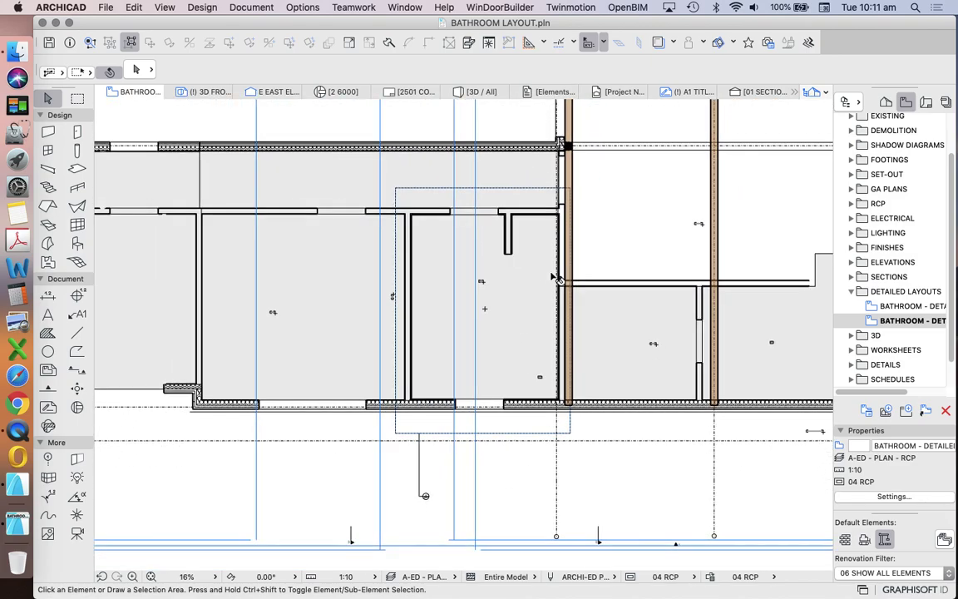
scroll(556, 277, up, 3)
right_click(913, 320)
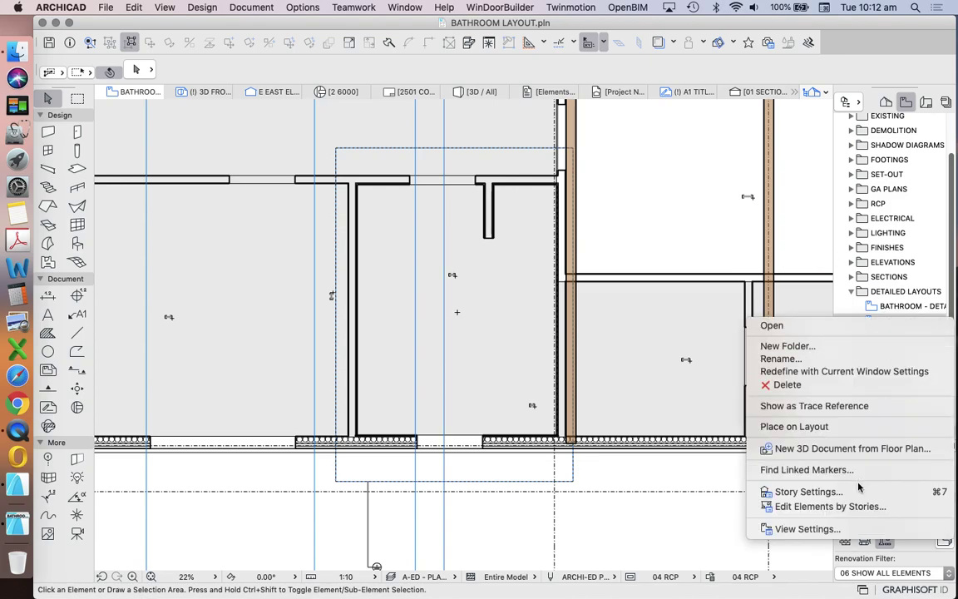
click(849, 532)
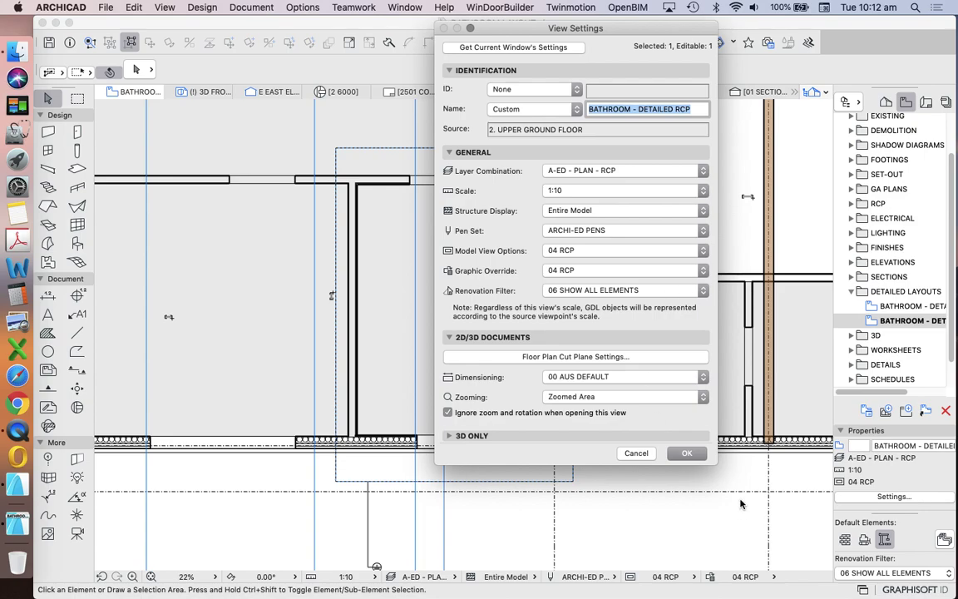
key(Return)
right_click(913, 320)
click(850, 527)
click(687, 453)
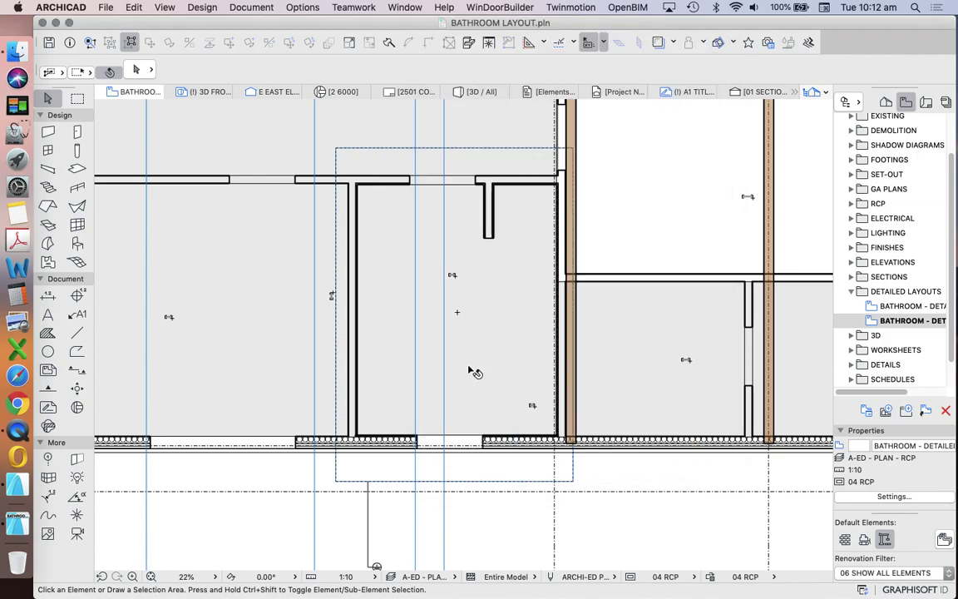
scroll(476, 374, down, 3)
scroll(429, 312, up, 1)
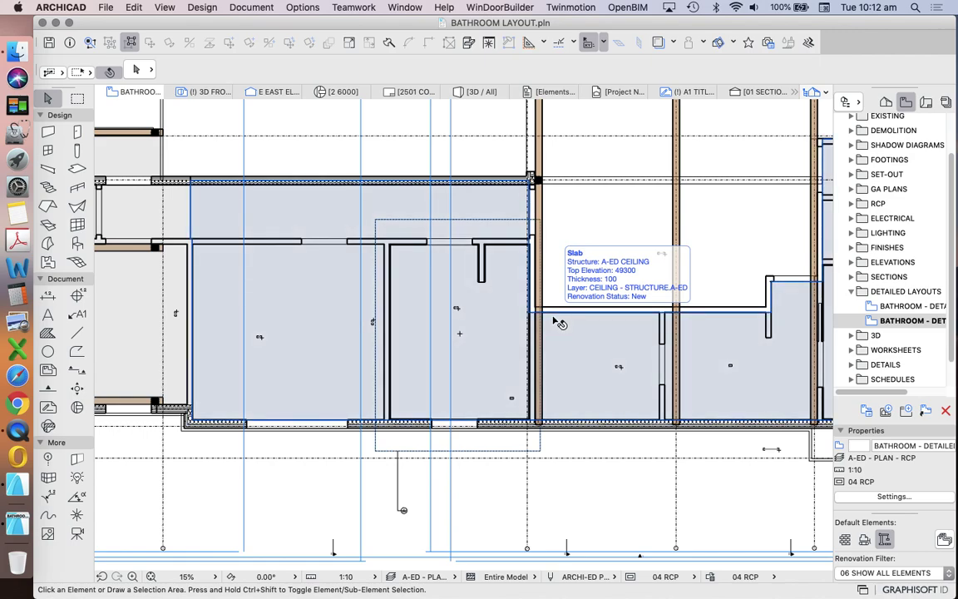
Step: Open layout 5000 in the 500 DETAILED LAYOUTS subset and rename it BATHROOM DETAILED LAYOUT
click(946, 101)
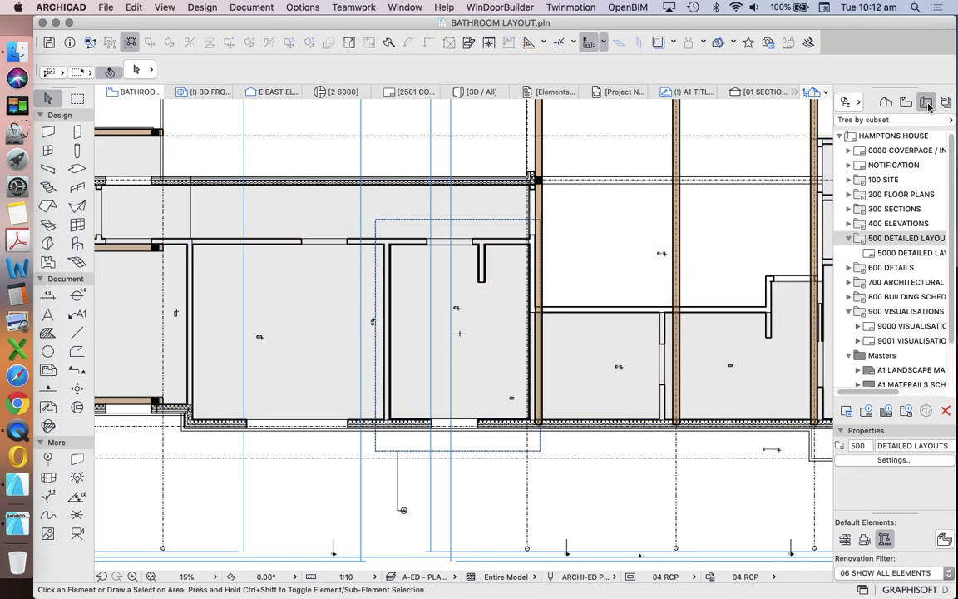
click(898, 253)
double_click(898, 255)
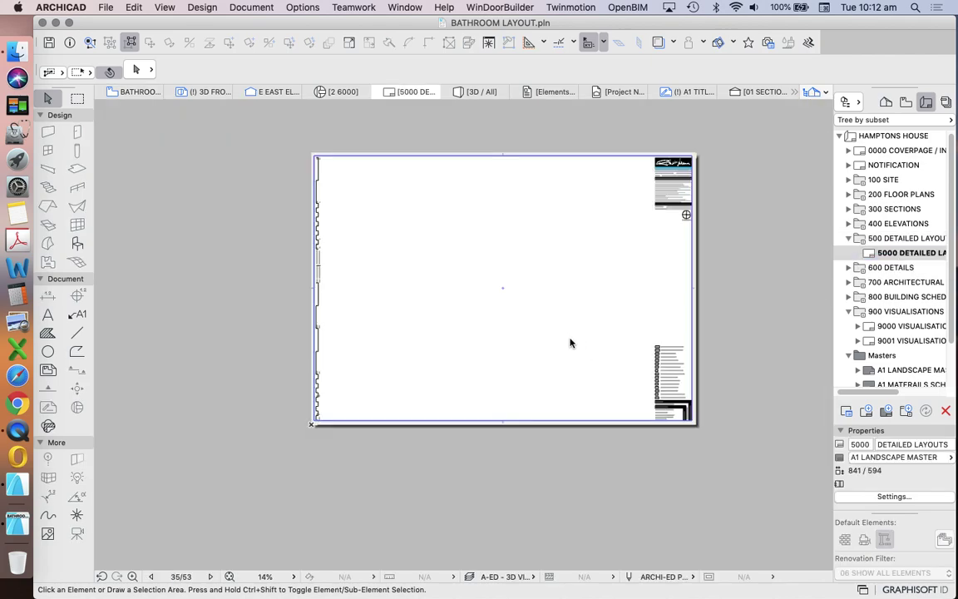
right_click(909, 255)
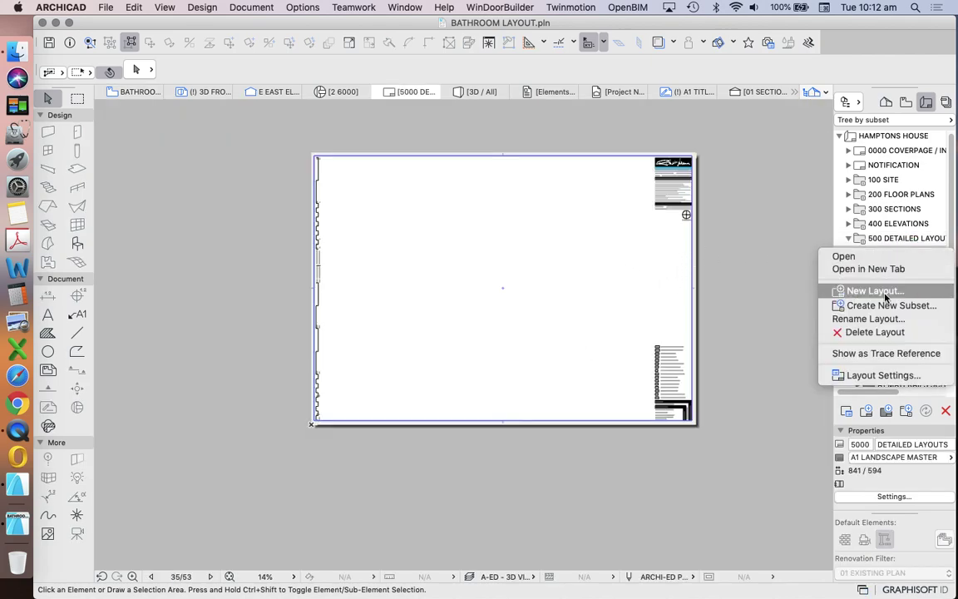
click(865, 317)
click(402, 248)
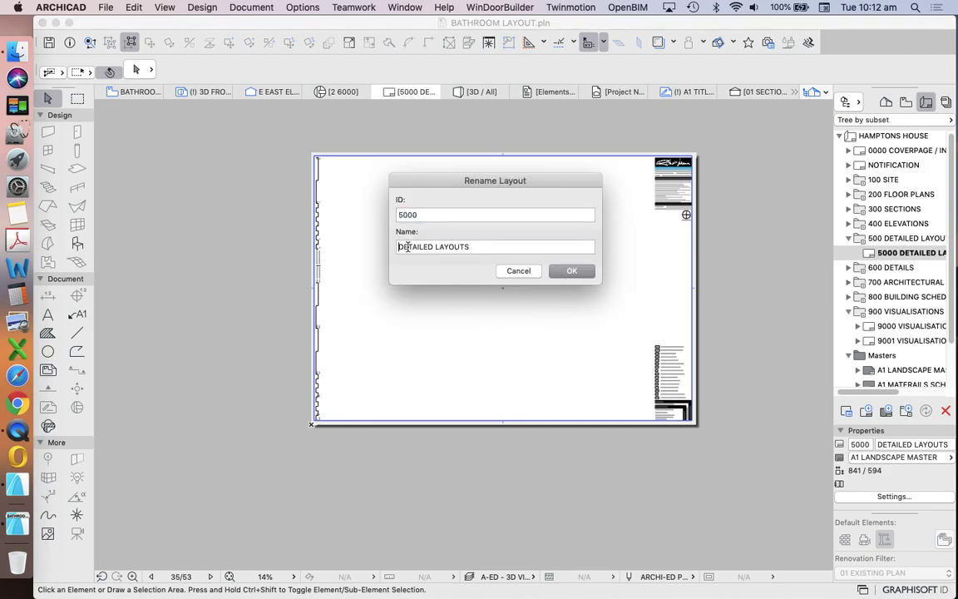
text(BATHROOM)
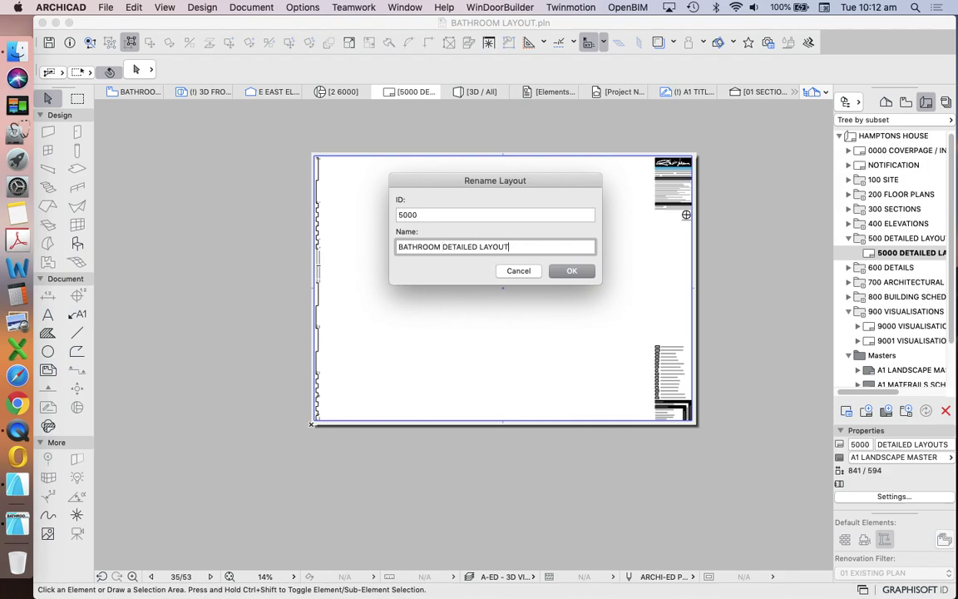
click(577, 276)
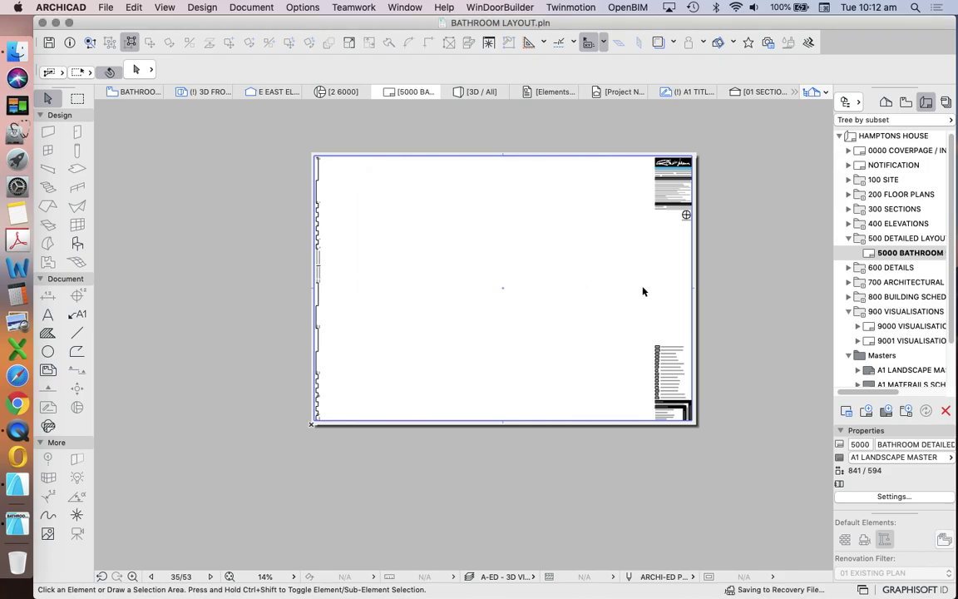
Step: Place both bathroom views from the DETAILED LAYOUTS folder onto the bathroom layout sheet
click(905, 104)
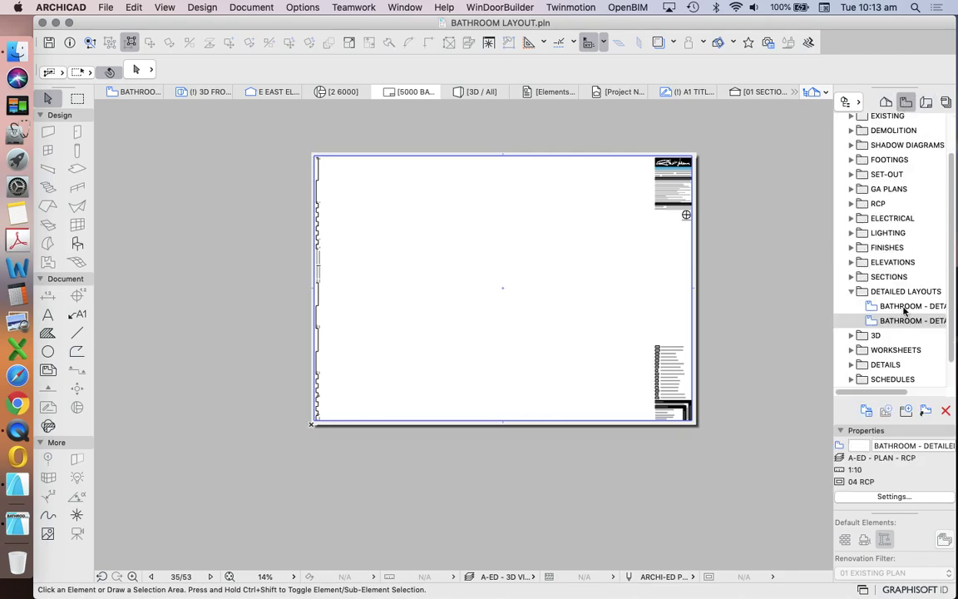
click(907, 306)
shift+click(908, 322)
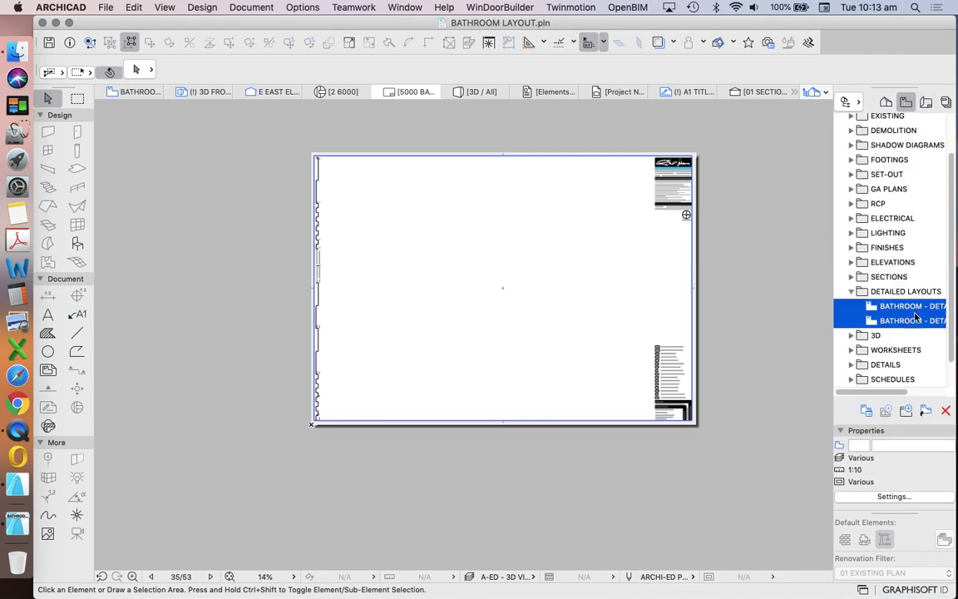
drag(908, 322, 491, 279)
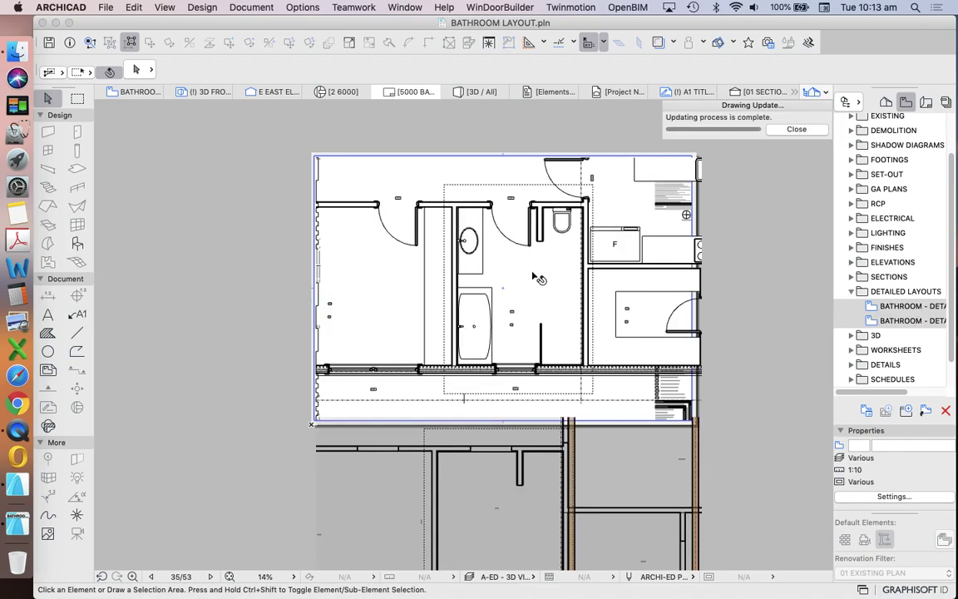
Step: Select both placed drawings and set their title type to No Title
scroll(485, 279, down, 5)
click(490, 366)
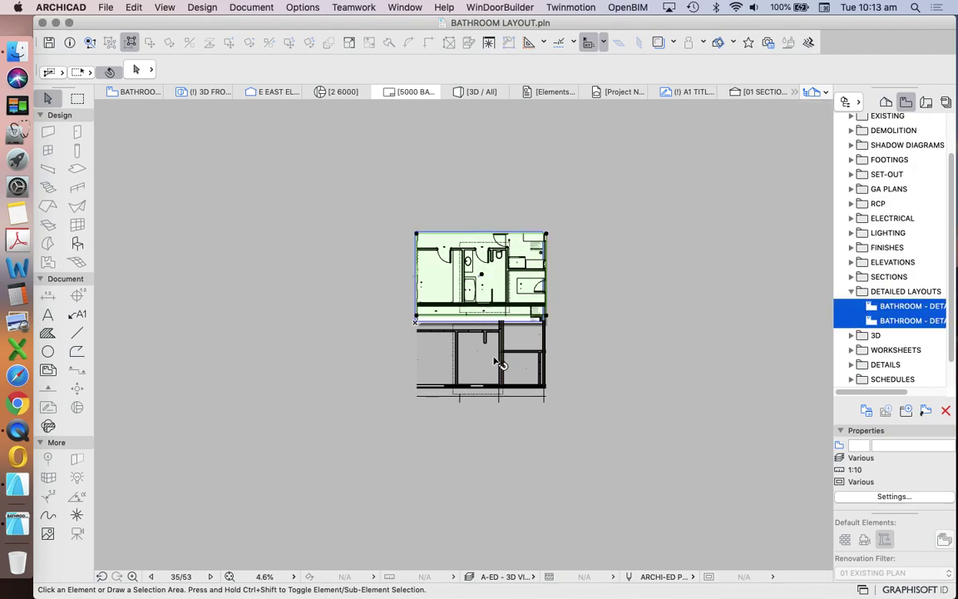
shift+click(443, 258)
click(136, 69)
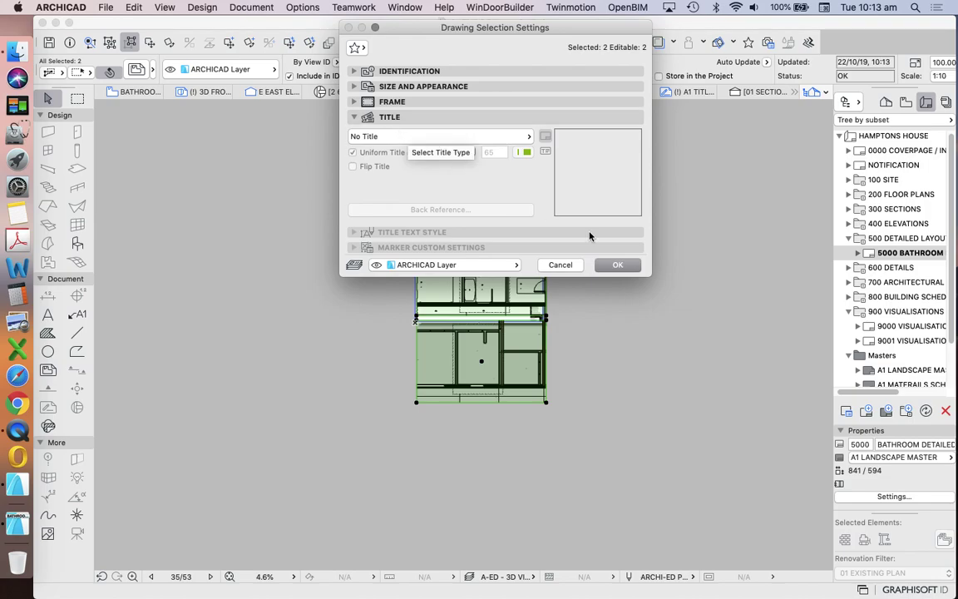
click(617, 265)
click(593, 303)
Step: Move the detailed plan drawing slightly right and down, away from the sheet's left ruler strip
scroll(473, 286, up, 2)
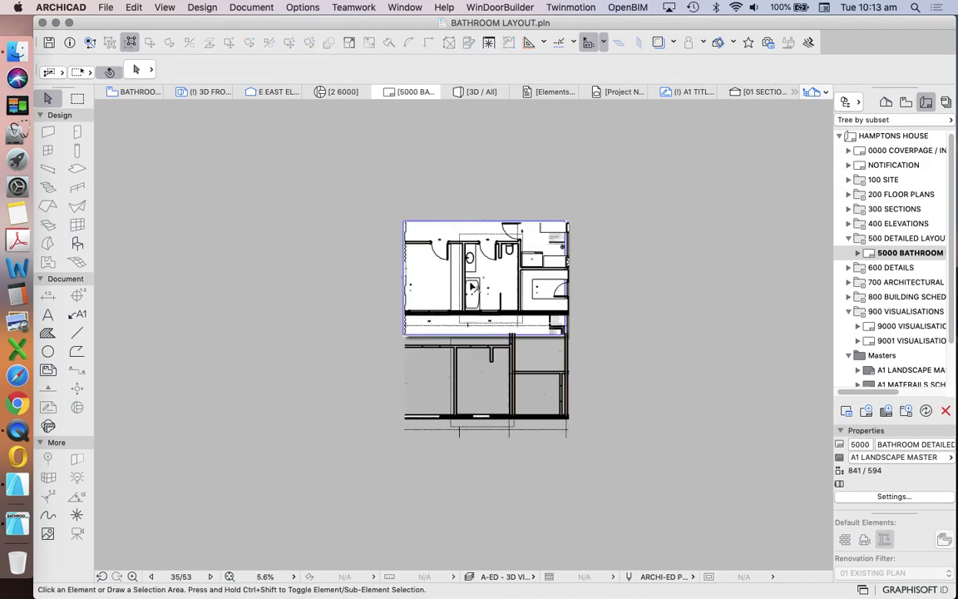
scroll(473, 286, up, 5)
click(376, 275)
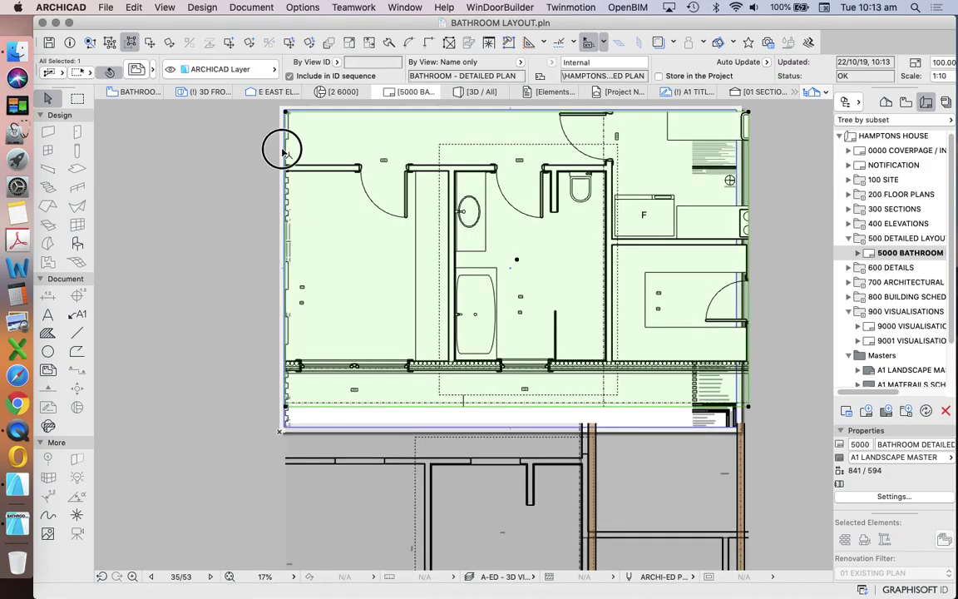
click(283, 150)
click(332, 184)
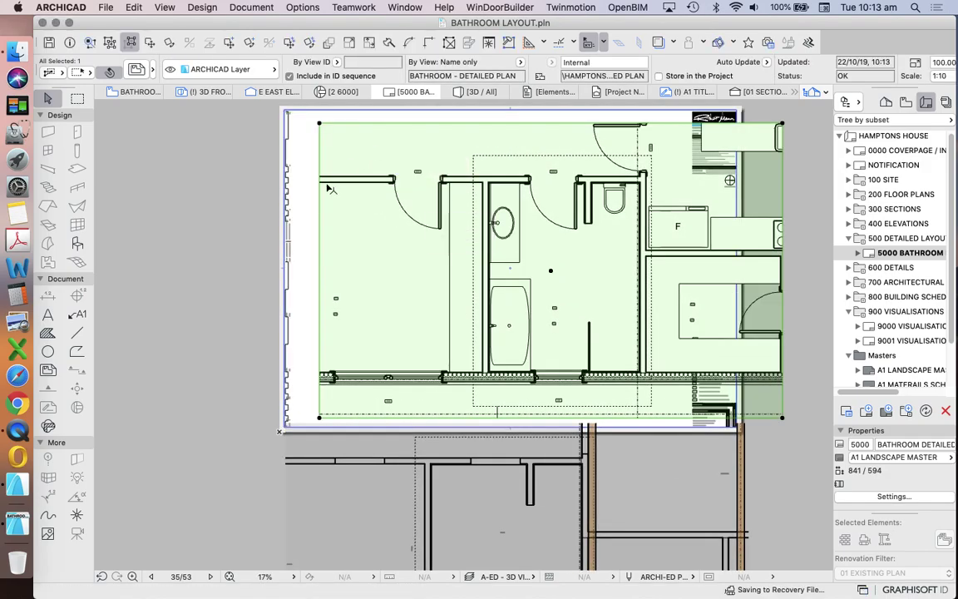
Step: Crop the detailed plan drawing's frame on all four sides to just around the bathroom
click(319, 208)
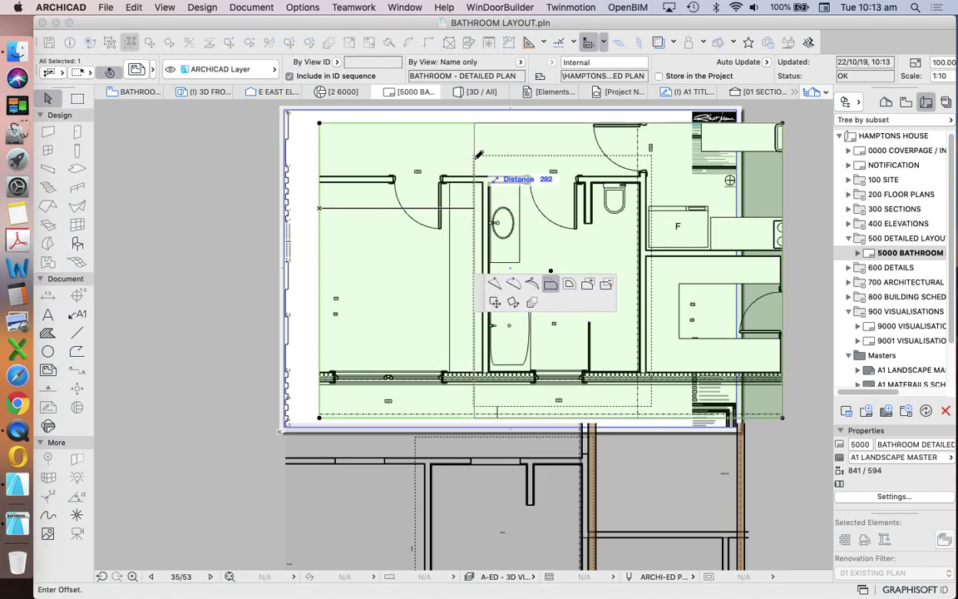
click(474, 156)
click(516, 154)
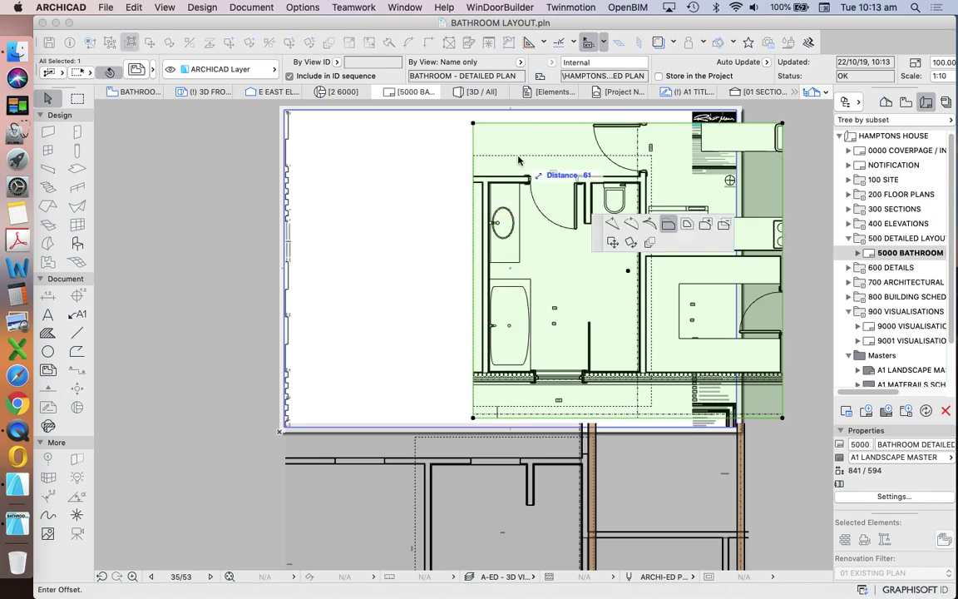
key(Escape)
click(499, 162)
key(Escape)
click(515, 137)
click(519, 134)
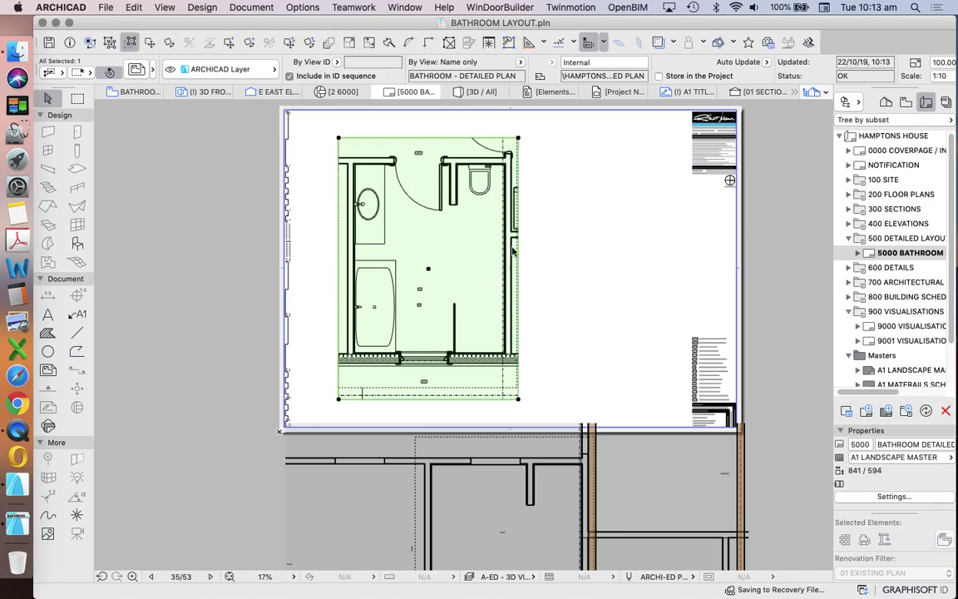
click(472, 392)
click(599, 375)
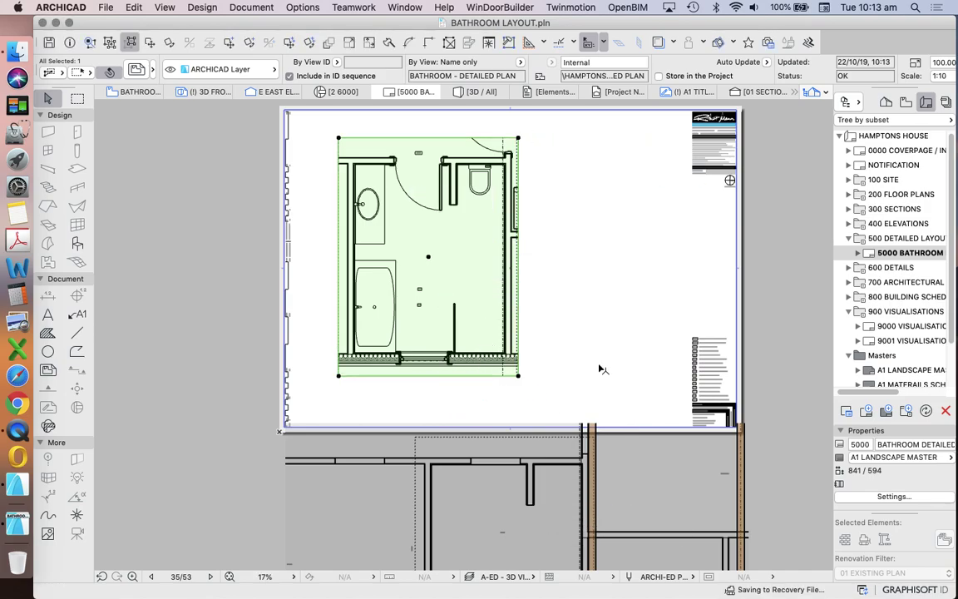
Step: Reposition the cropped detailed plan drawing closer to the upper-left corner of the sheet
scroll(520, 301, down, 3)
scroll(520, 301, up, 5)
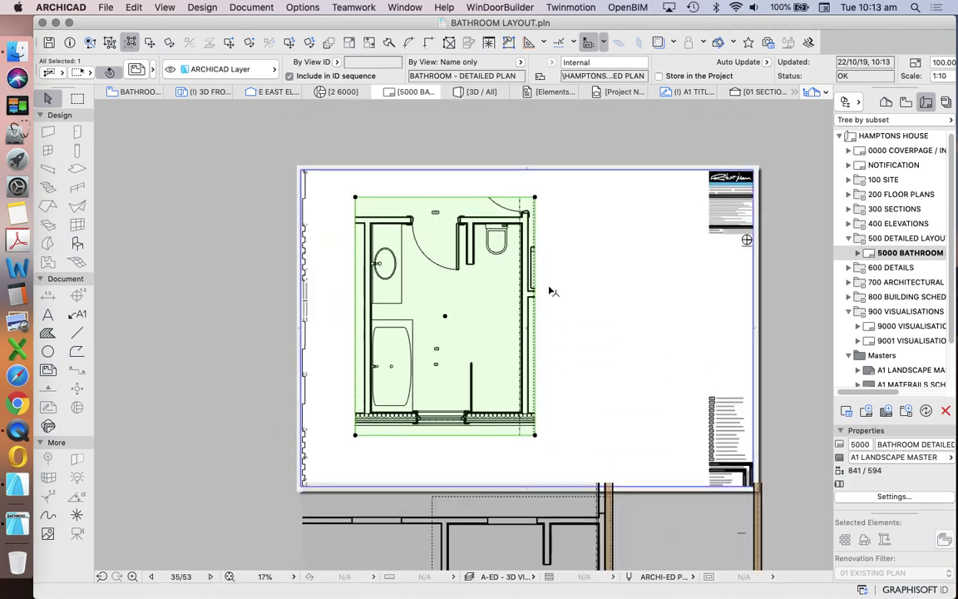
click(551, 293)
mouse_move(508, 325)
mouse_down()
mouse_move(474, 302)
mouse_move(495, 305)
mouse_up()
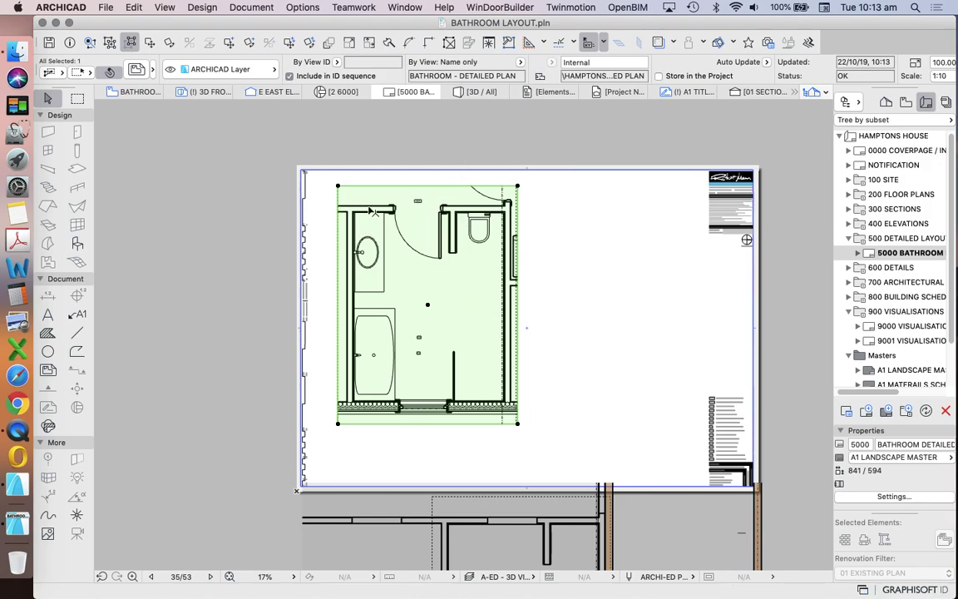
Step: Offset the left and top edges of the plan drawing's frame inward to the outer faces of the bathroom walls
scroll(352, 220, up, 5)
click(325, 268)
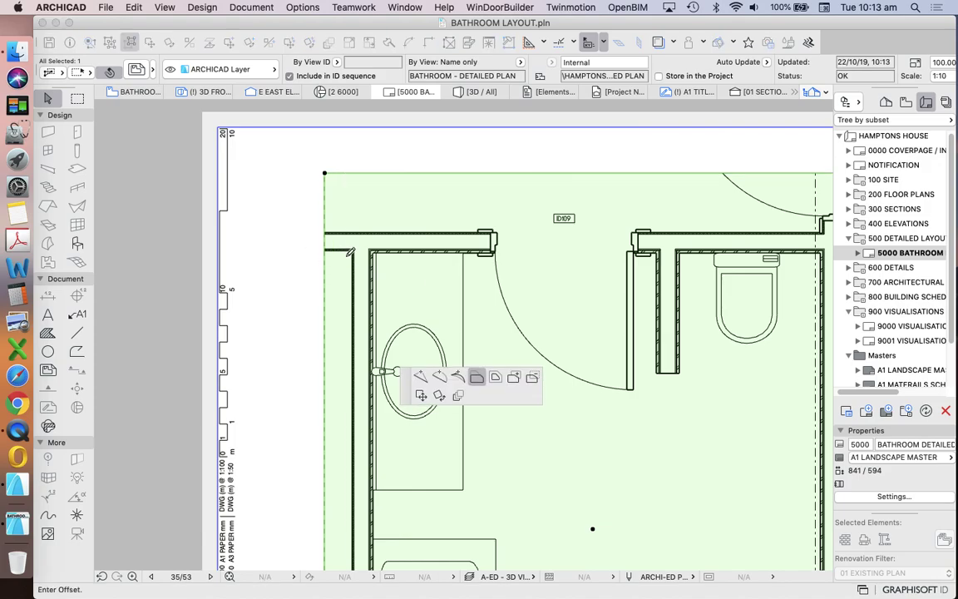
scroll(333, 264, up, 5)
scroll(361, 254, down, 5)
scroll(396, 181, up, 3)
click(396, 181)
scroll(405, 219, up, 2)
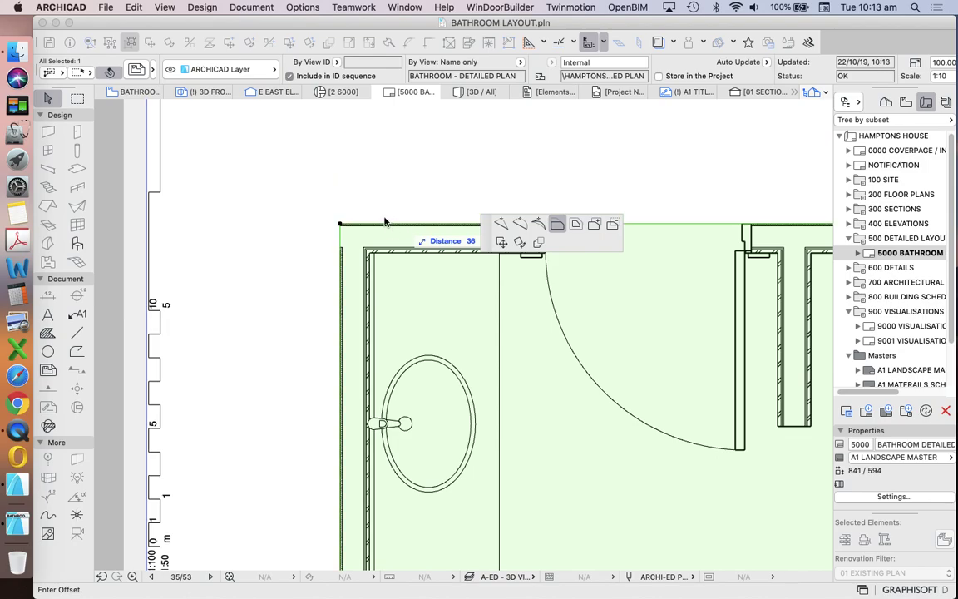
Step: Finish offsetting the top edge and trim the right edge of the detailed plan's frame to the outer bathroom wall face
click(405, 223)
scroll(366, 233, down, 1)
scroll(537, 248, down, 3)
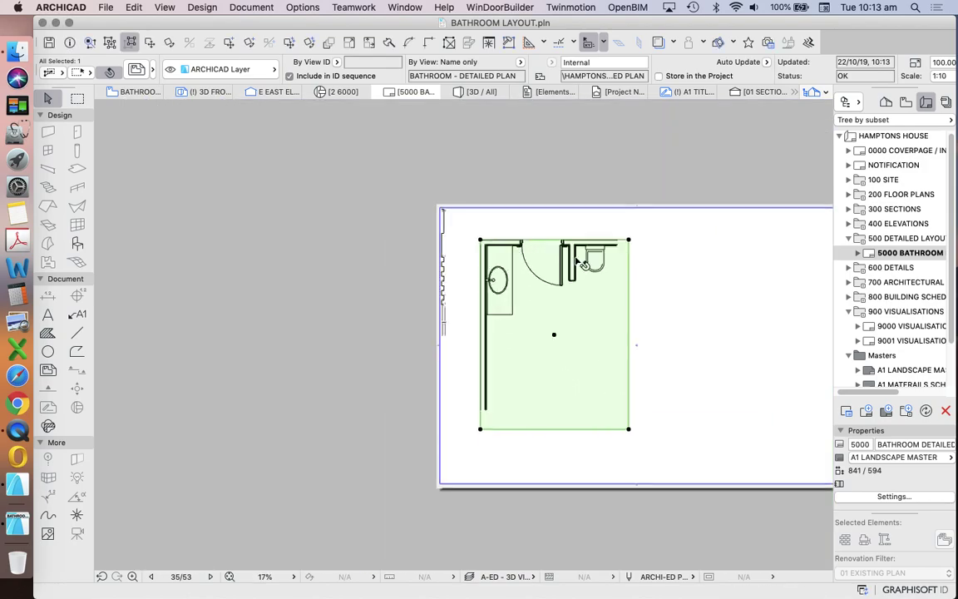
scroll(611, 265, up, 2)
click(592, 258)
scroll(582, 242, up, 3)
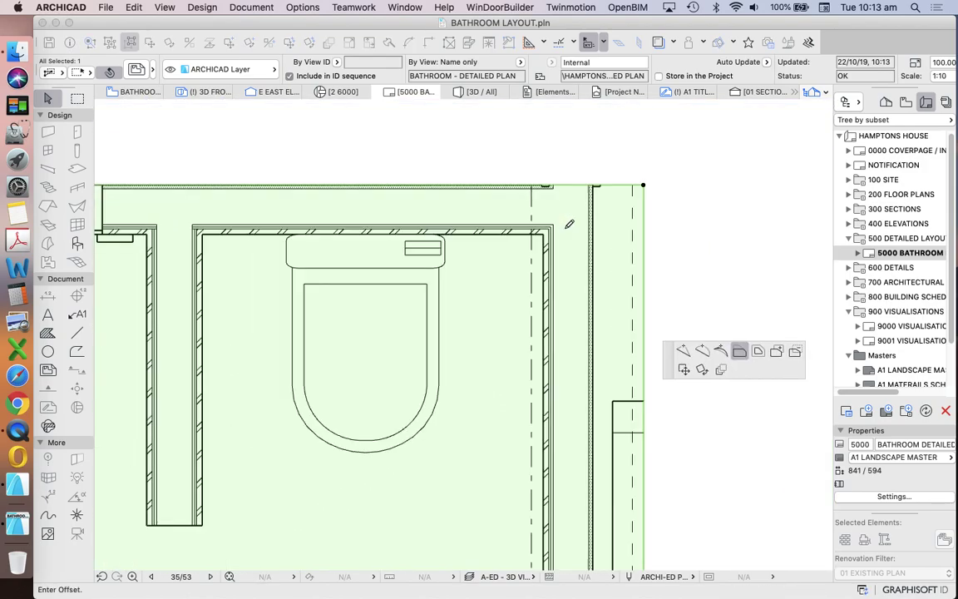
click(596, 172)
scroll(596, 169, down, 5)
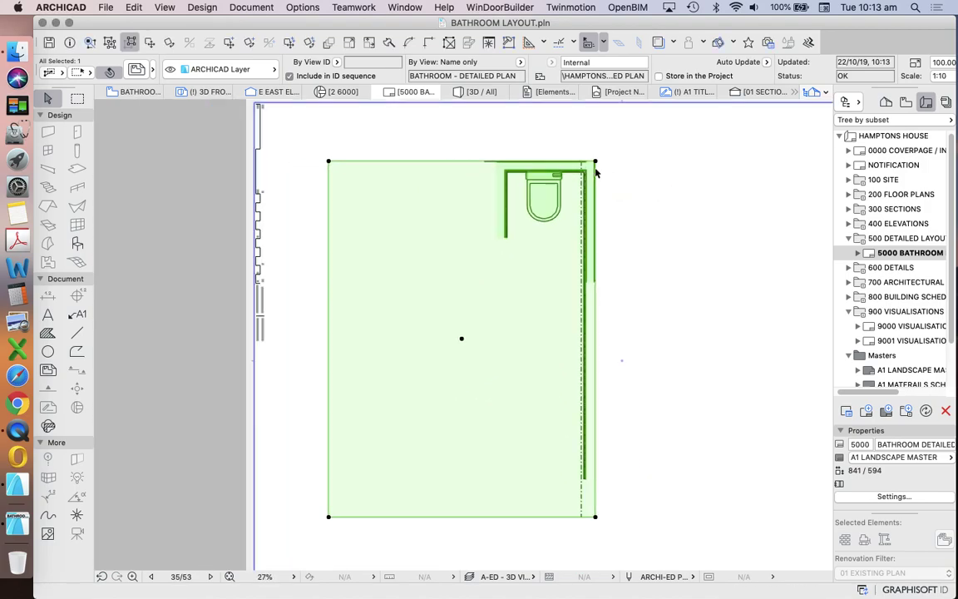
Step: Offset the bottom edge of the detailed plan's frame inward to the outer face of the window wall and deselect the drawing
scroll(456, 479, up, 1)
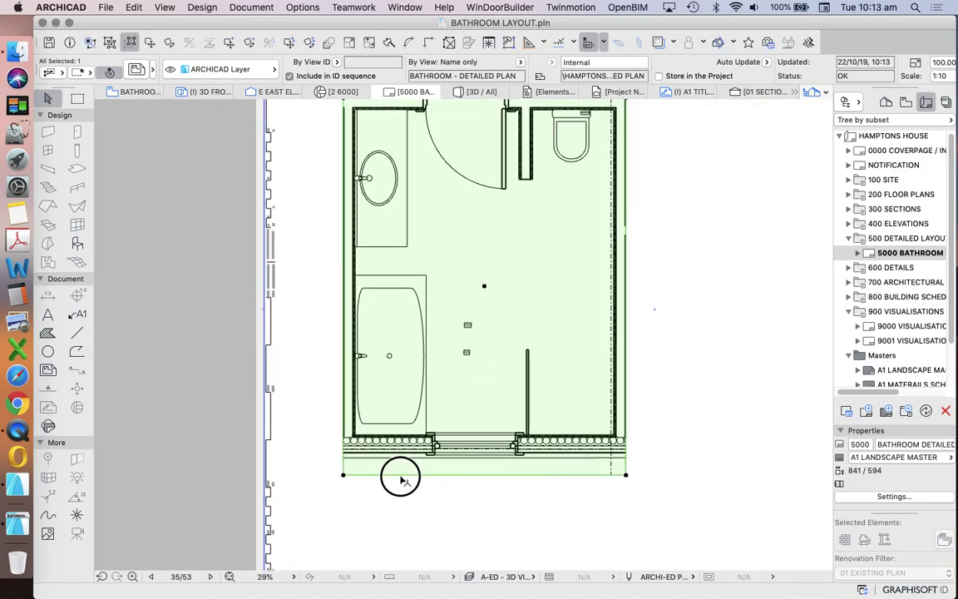
click(400, 478)
scroll(376, 471, up, 3)
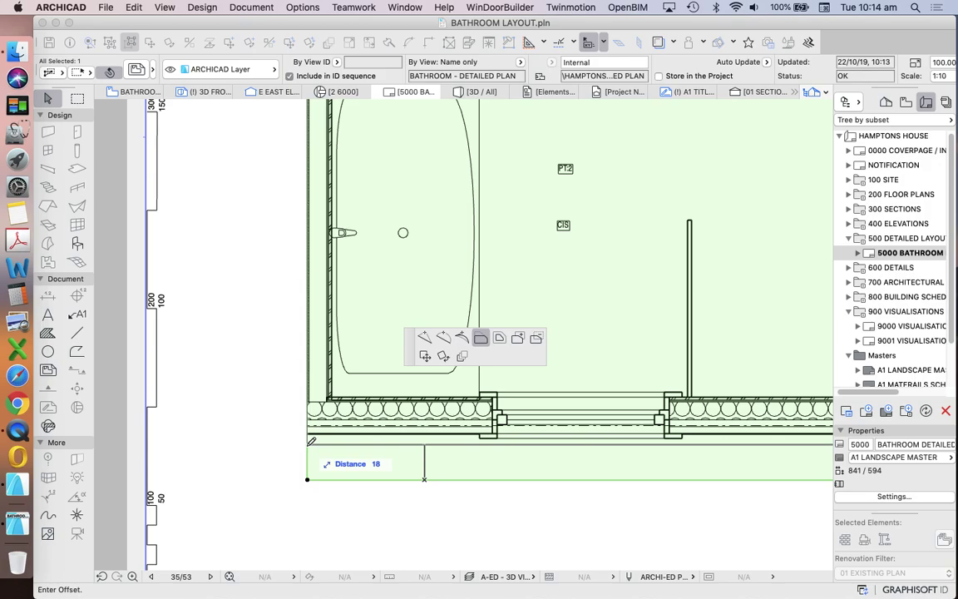
click(408, 440)
scroll(394, 458, down, 3)
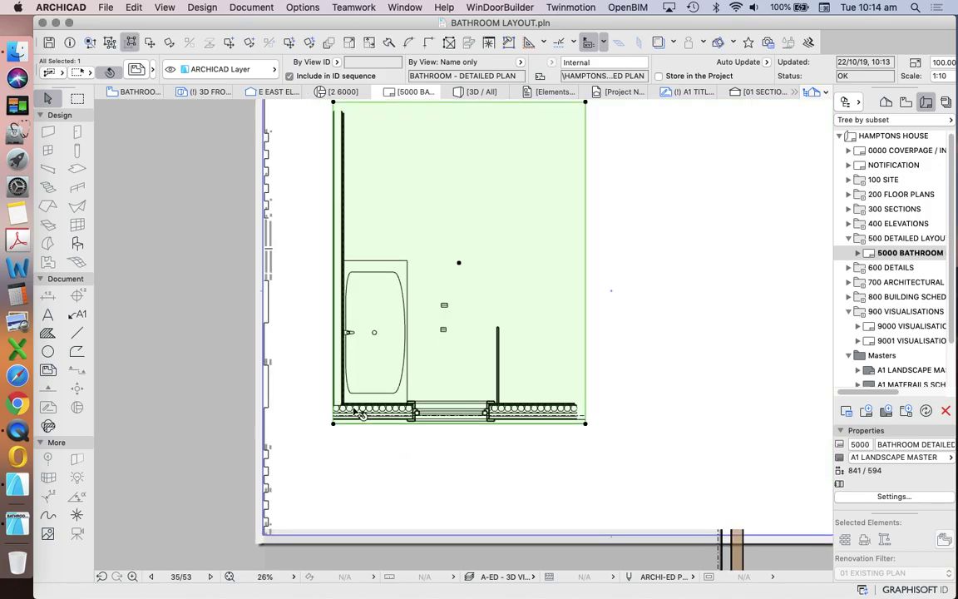
scroll(359, 413, down, 2)
key(Escape)
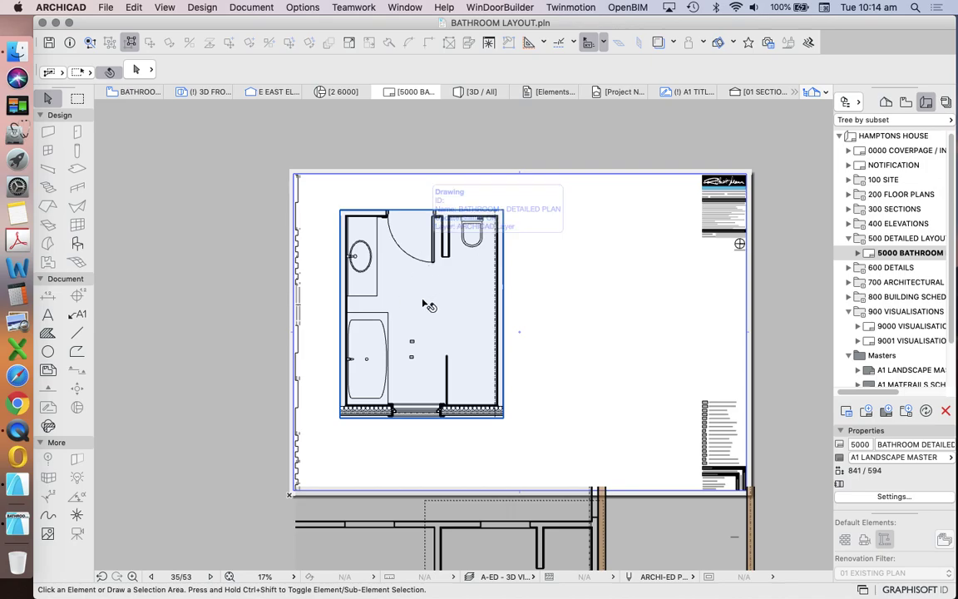
Step: Move the trimmed detailed plan drawing up and left, closer to the sheet's upper-left corner
click(426, 252)
click(412, 291)
click(403, 285)
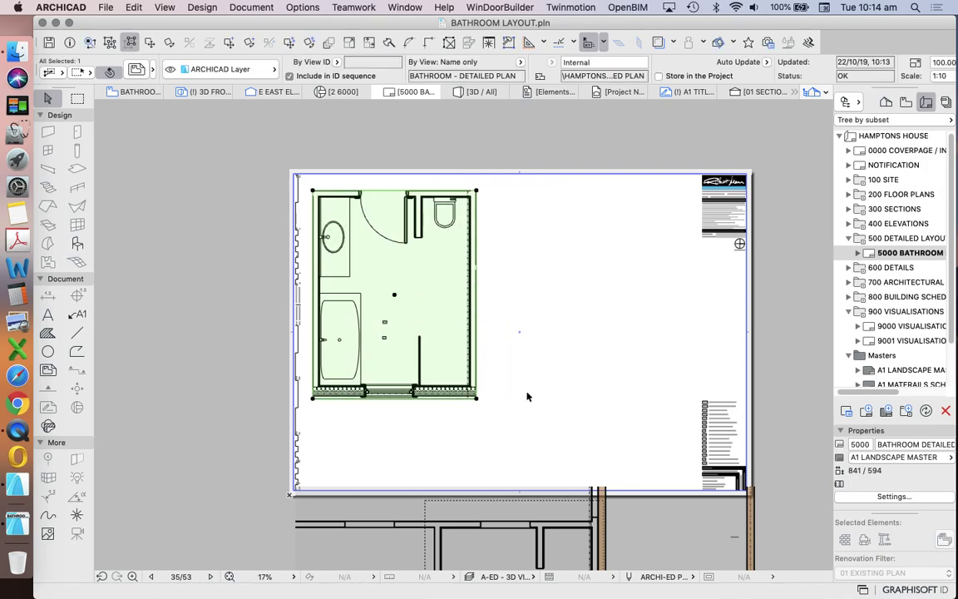
Step: Offset the left and top edges of the RCP drawing's frame inward to the outer faces of the bathroom walls
scroll(499, 277, down, 5)
click(511, 416)
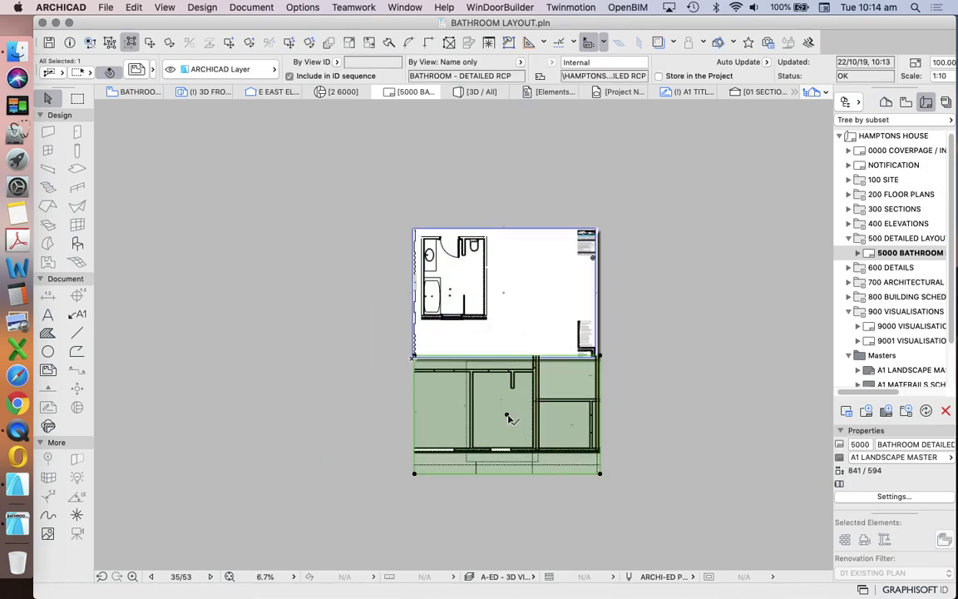
scroll(515, 406, up, 5)
click(264, 351)
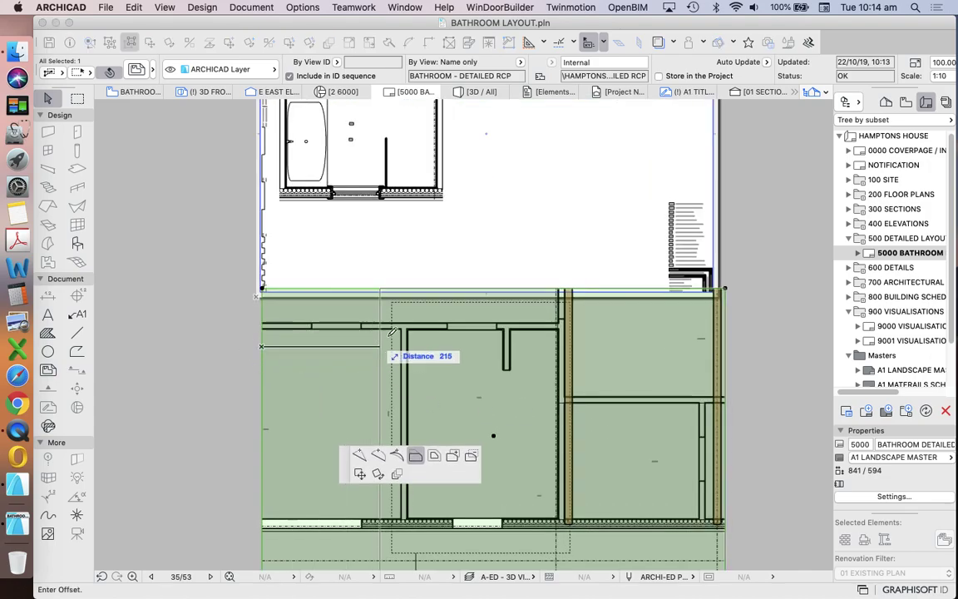
scroll(324, 341, up, 6)
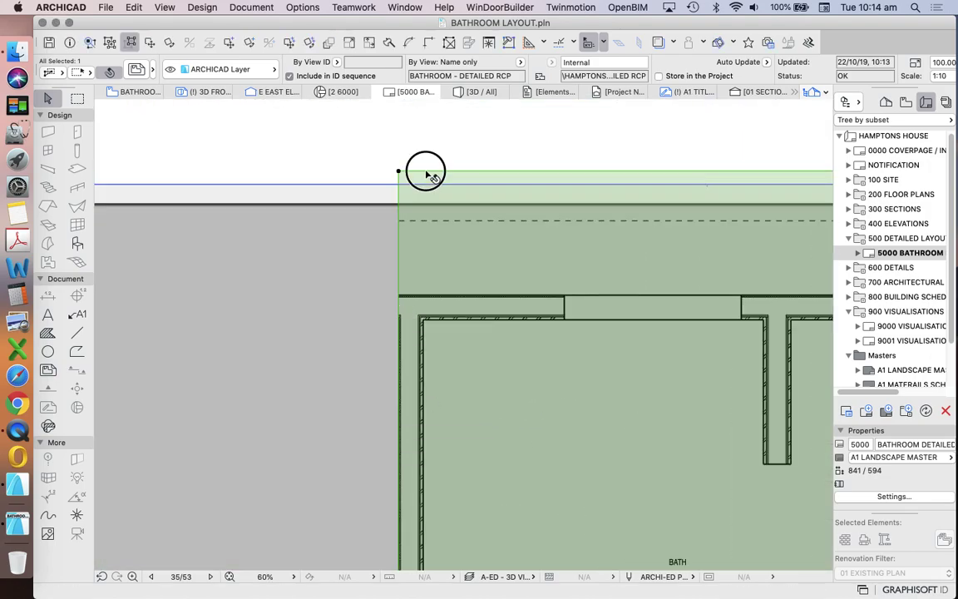
click(430, 291)
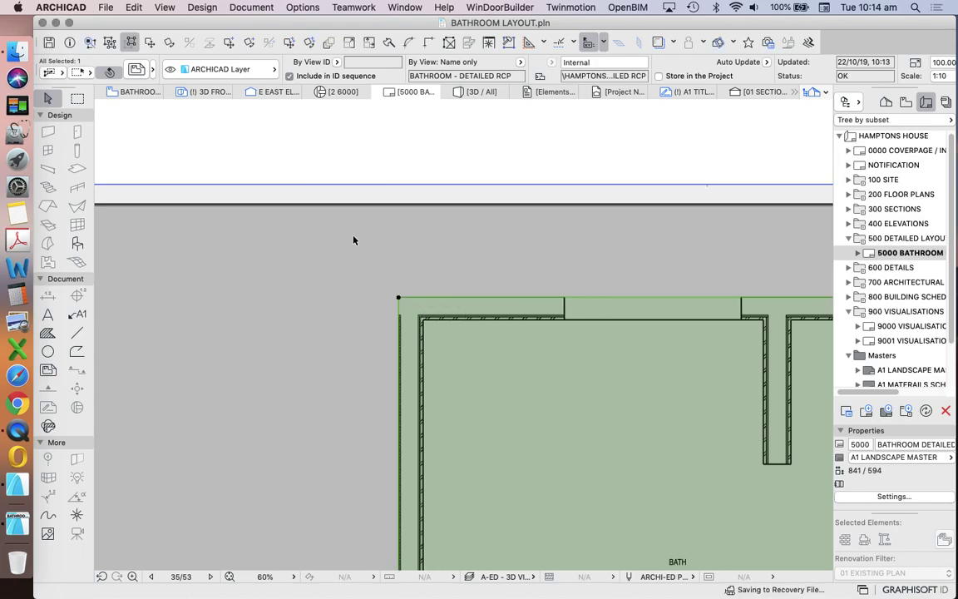
Step: Offset the bottom and right edges of the RCP drawing's frame inward to the outer faces of the bathroom walls
scroll(424, 402, down, 5)
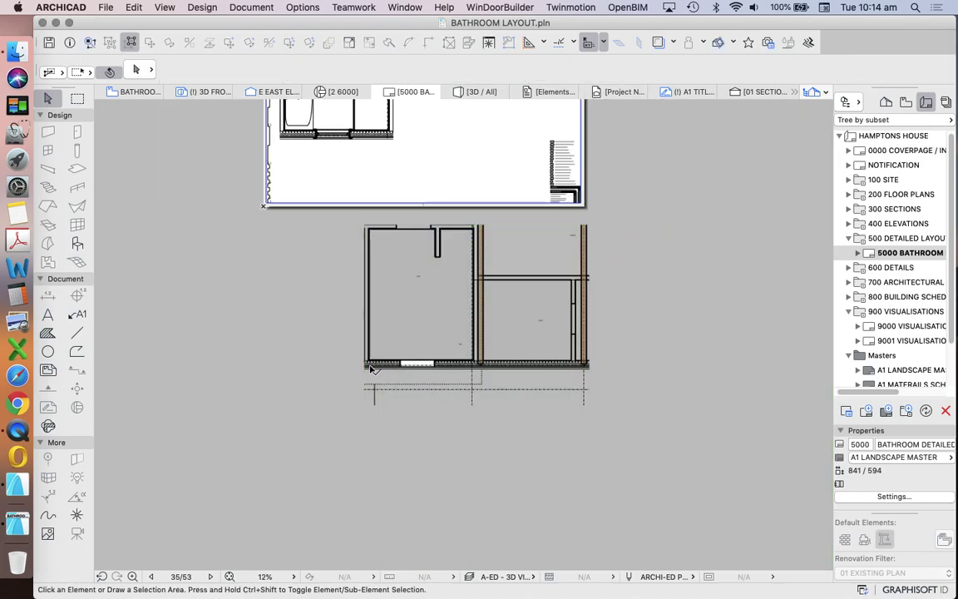
scroll(400, 416, up, 5)
click(402, 509)
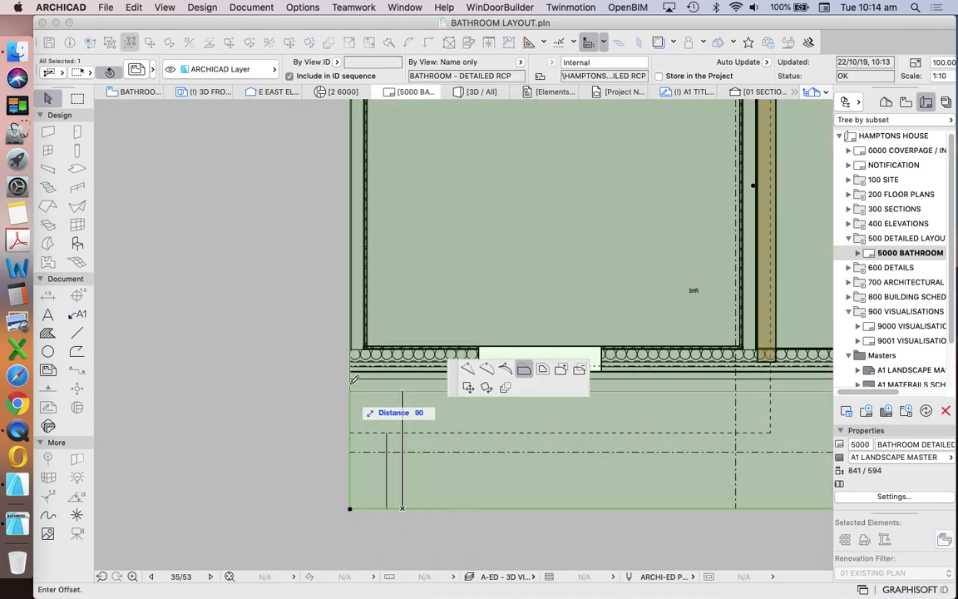
click(340, 379)
scroll(590, 312, down, 5)
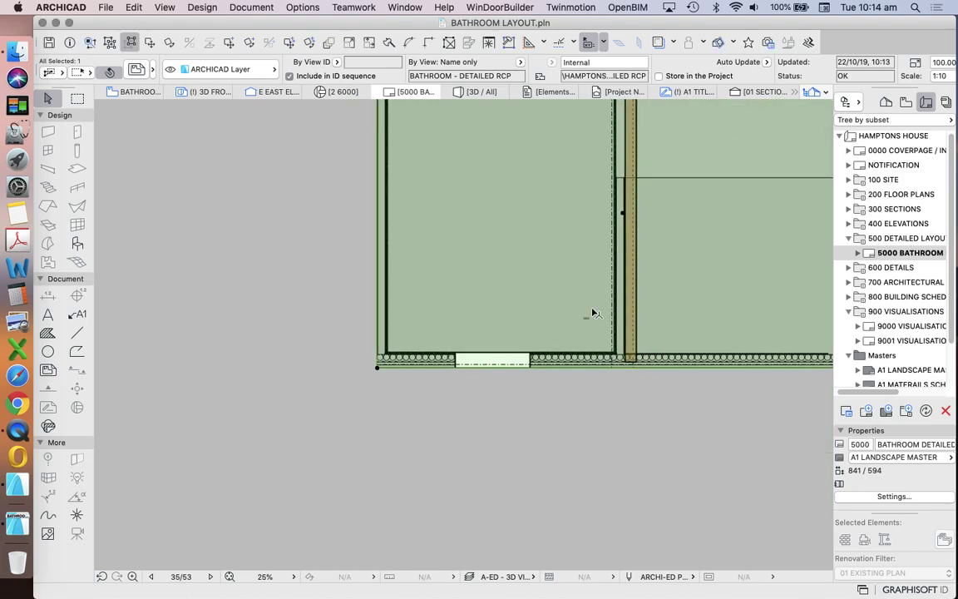
click(663, 291)
scroll(666, 291, up, 5)
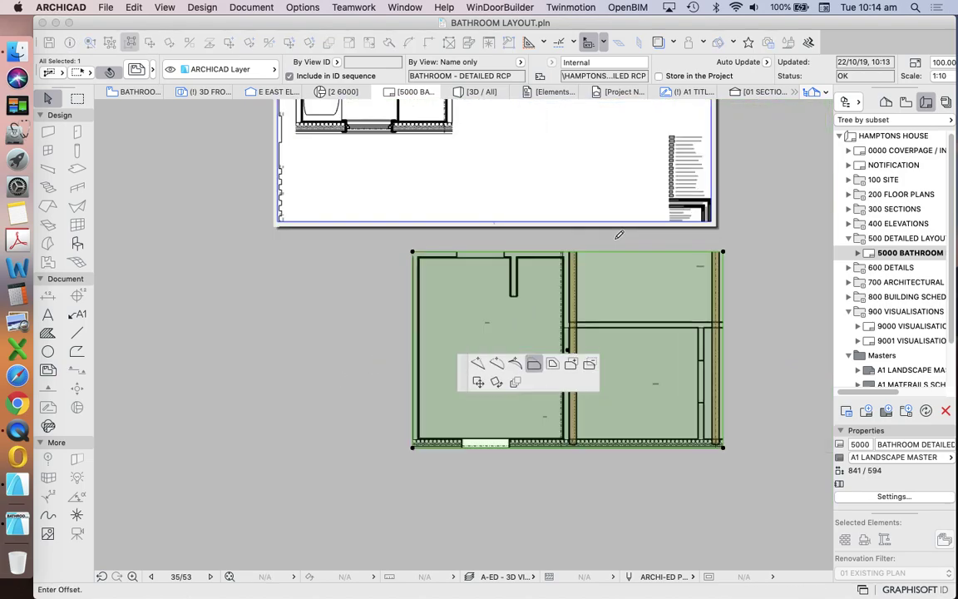
click(510, 301)
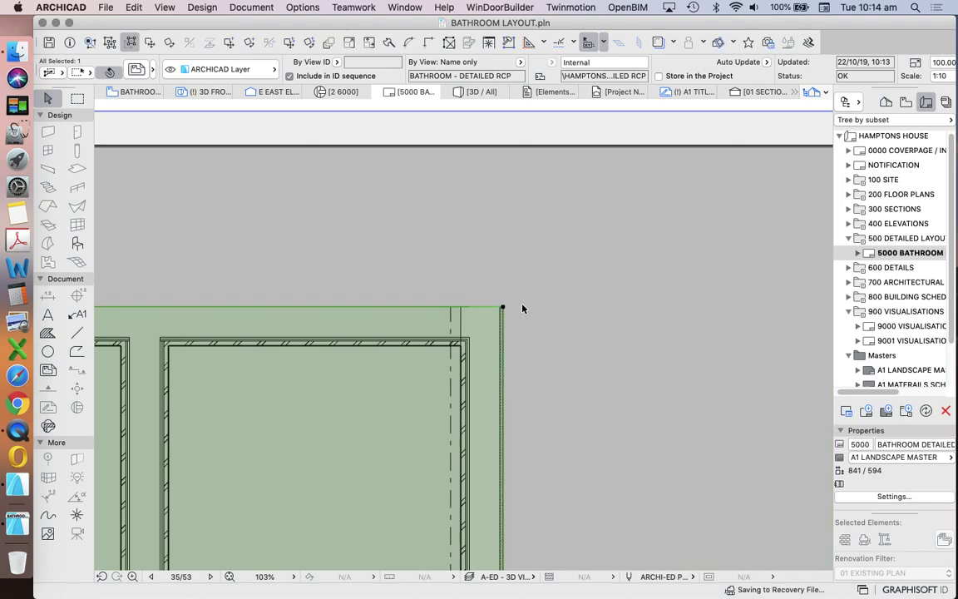
Step: Move the cropped RCP drawing onto the sheet beside the detailed plan, between it and the title block
scroll(501, 301, down, 5)
key(super+d)
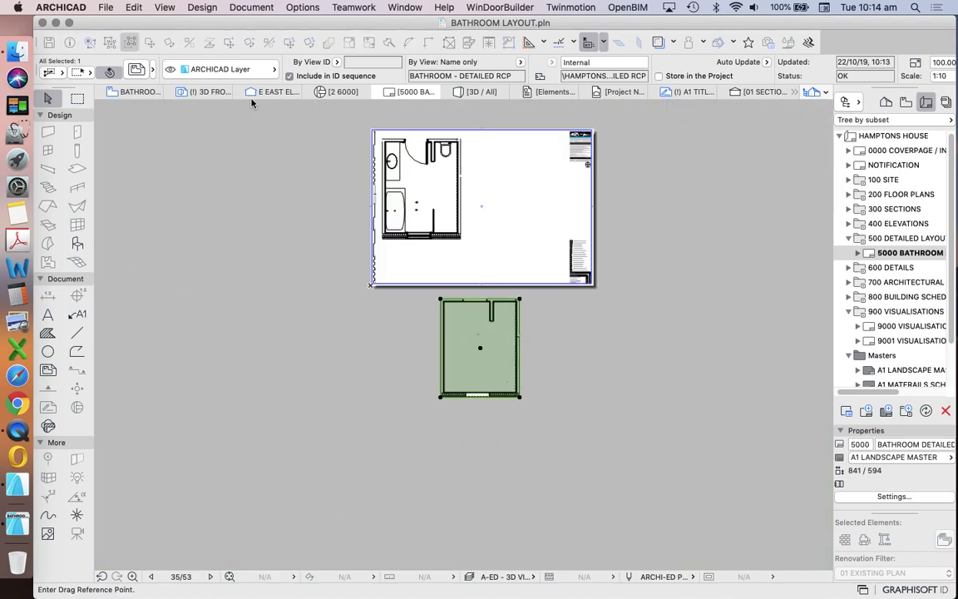
click(490, 343)
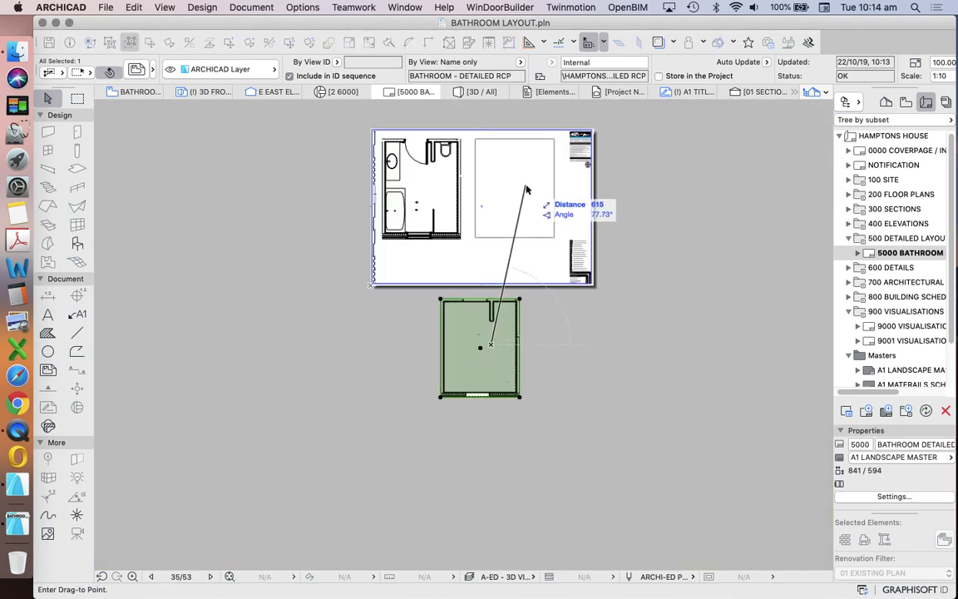
click(526, 190)
key(Escape)
Step: Select the plan and RCP drawings together and move them slightly down on the sheet
scroll(492, 314, up, 3)
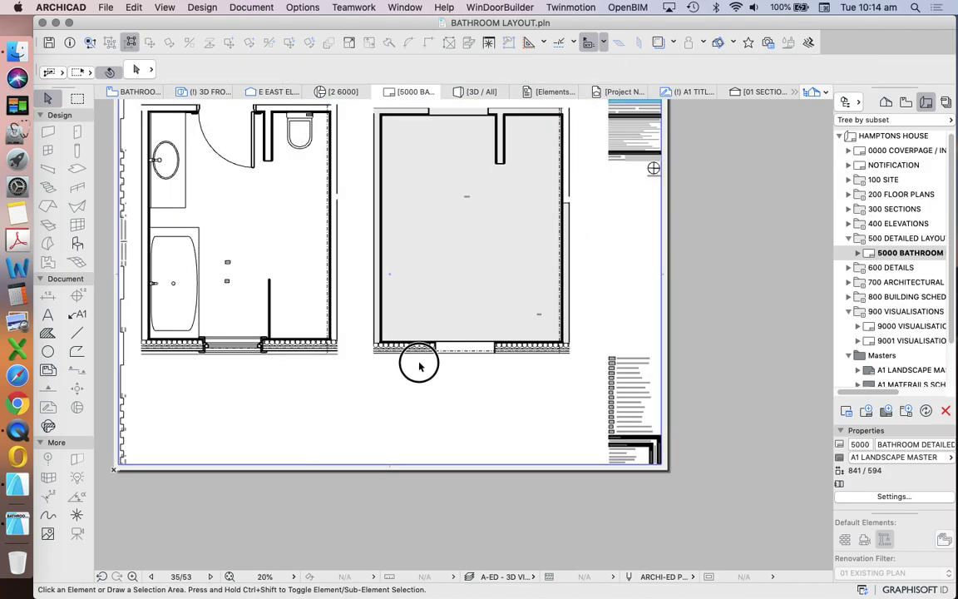
drag(443, 385, 245, 229)
click(150, 42)
click(239, 230)
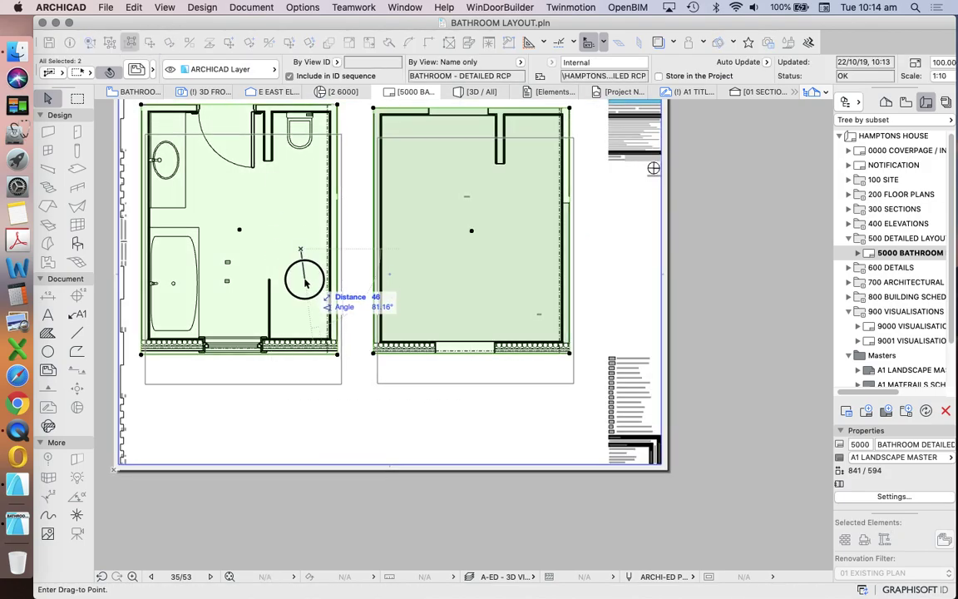
click(243, 260)
click(338, 114)
Step: Readjust the top edge of the RCP drawing's frame so that it follows the bathroom wall's outer line
scroll(338, 114, up, 4)
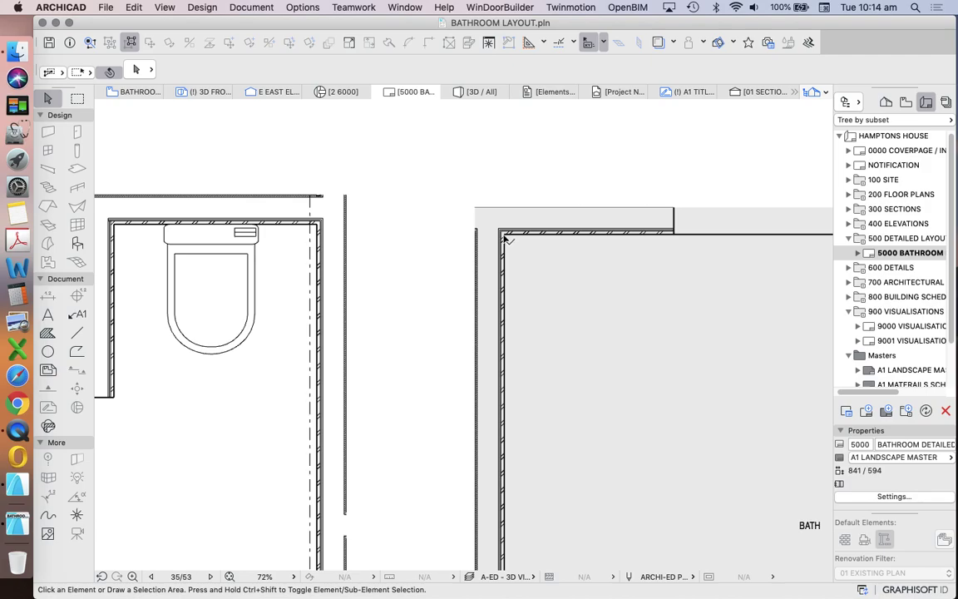
click(474, 212)
click(513, 208)
click(567, 188)
click(513, 188)
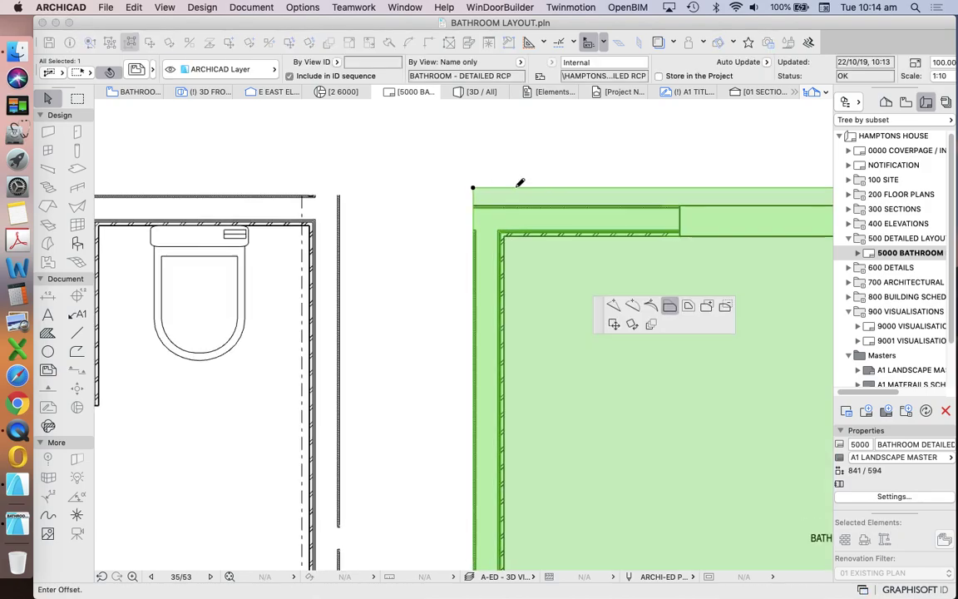
click(507, 207)
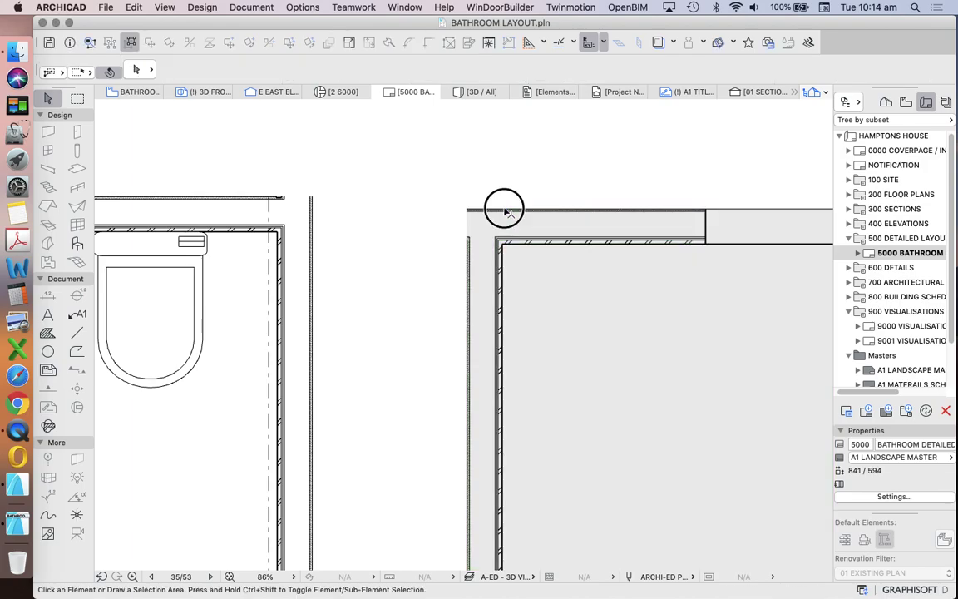
Step: Move the RCP drawing vertically until its top wall line aligns with the top wall line of the detailed plan
key(super+d)
click(494, 210)
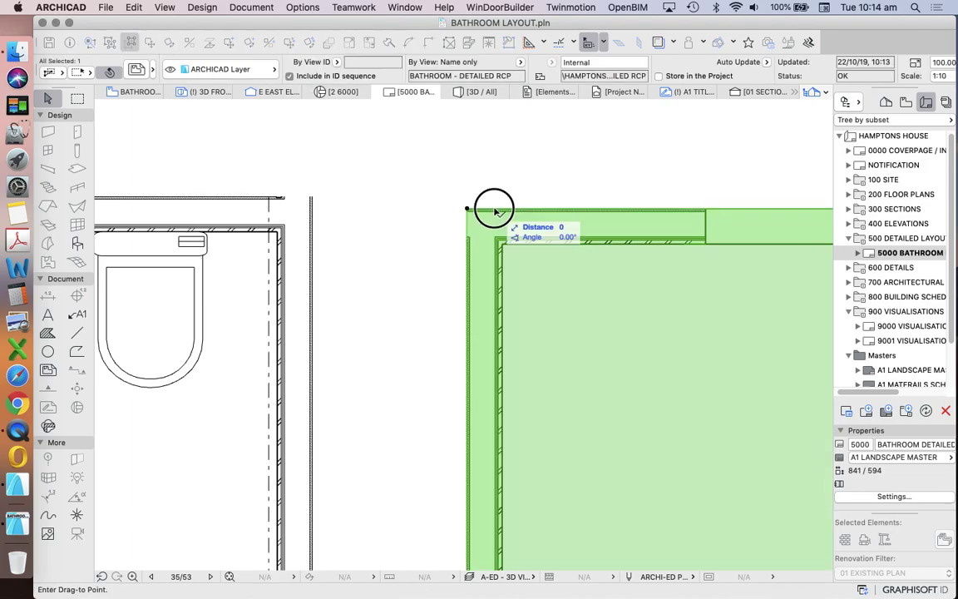
click(396, 199)
click(383, 207)
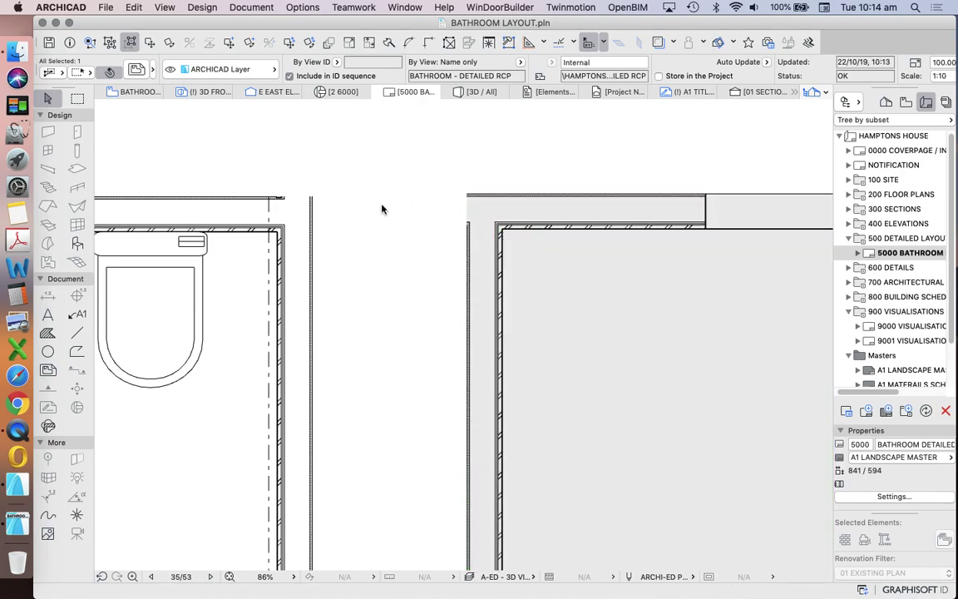
click(502, 198)
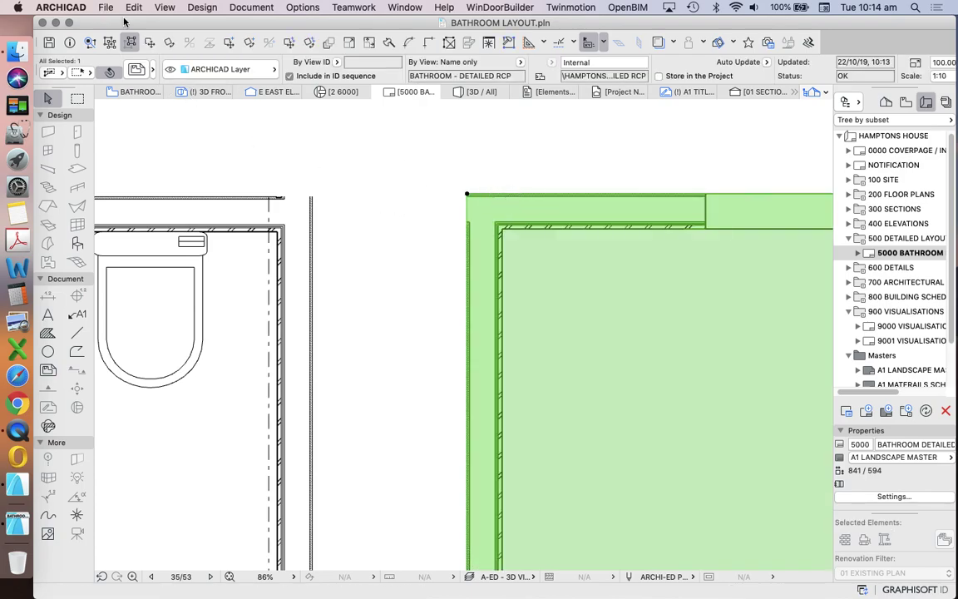
key(super+d)
click(494, 198)
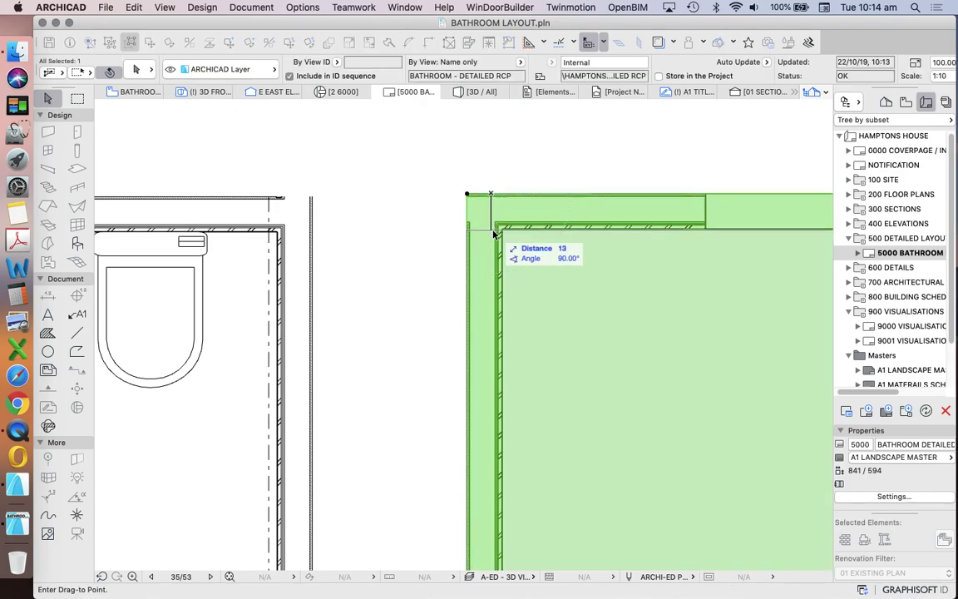
key(Escape)
click(365, 210)
scroll(363, 209, down, 10)
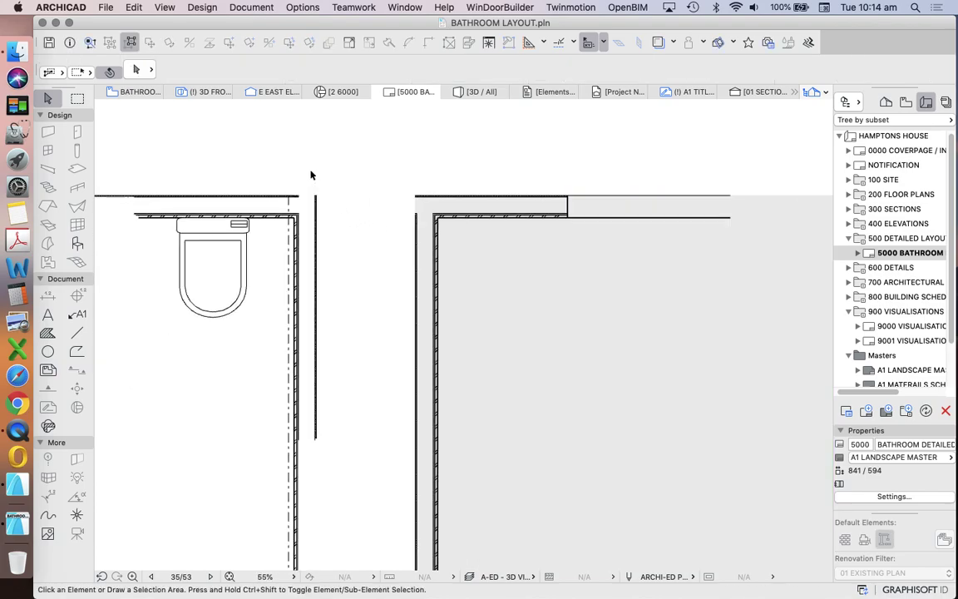
Step: Select both the plan and RCP drawings and shift them slightly right together on the sheet
scroll(355, 306, up, 2)
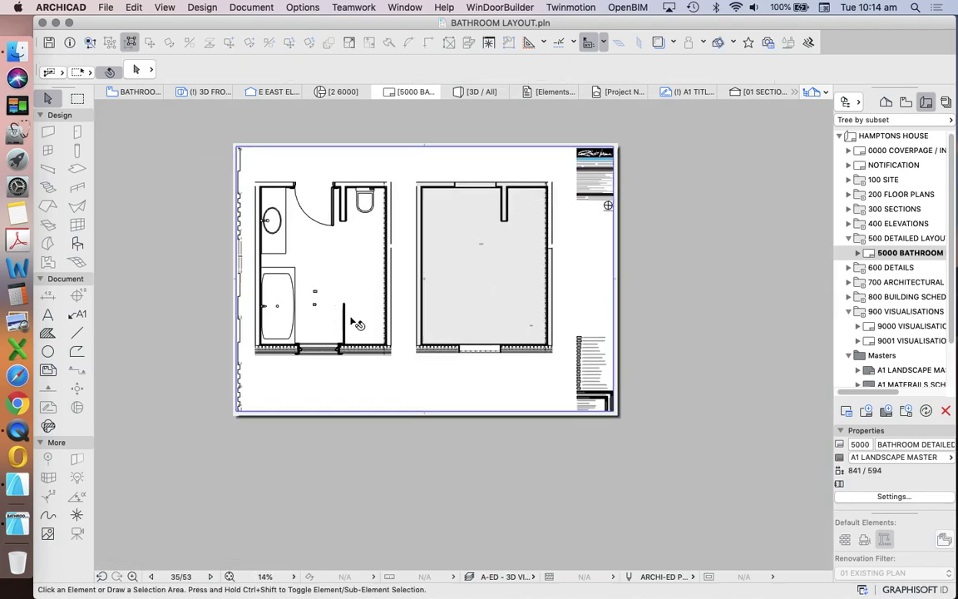
click(356, 306)
shift+click(427, 205)
scroll(427, 205, up, 3)
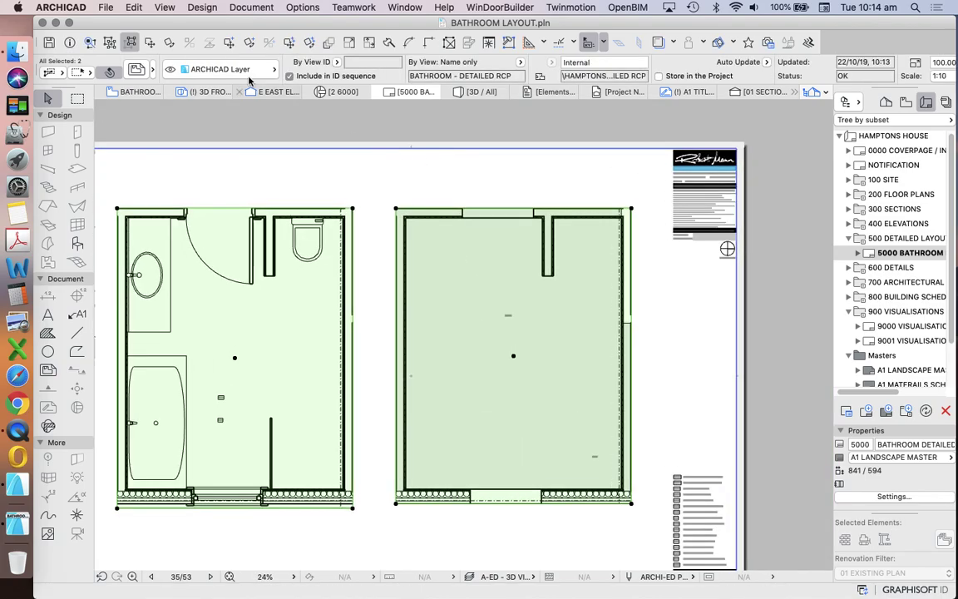
click(158, 43)
click(301, 176)
click(309, 177)
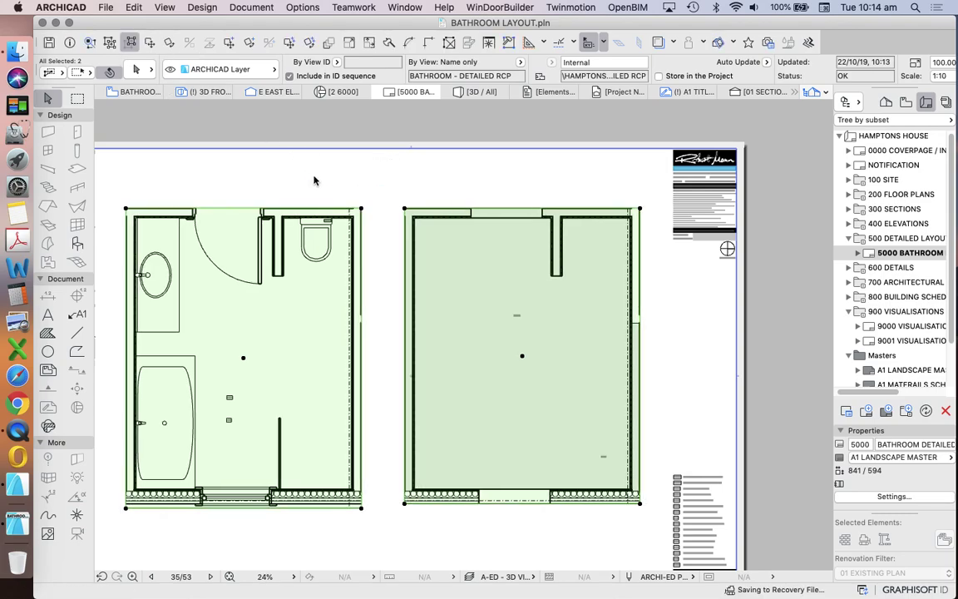
click(314, 179)
scroll(385, 163, down, 4)
scroll(449, 184, up, 2)
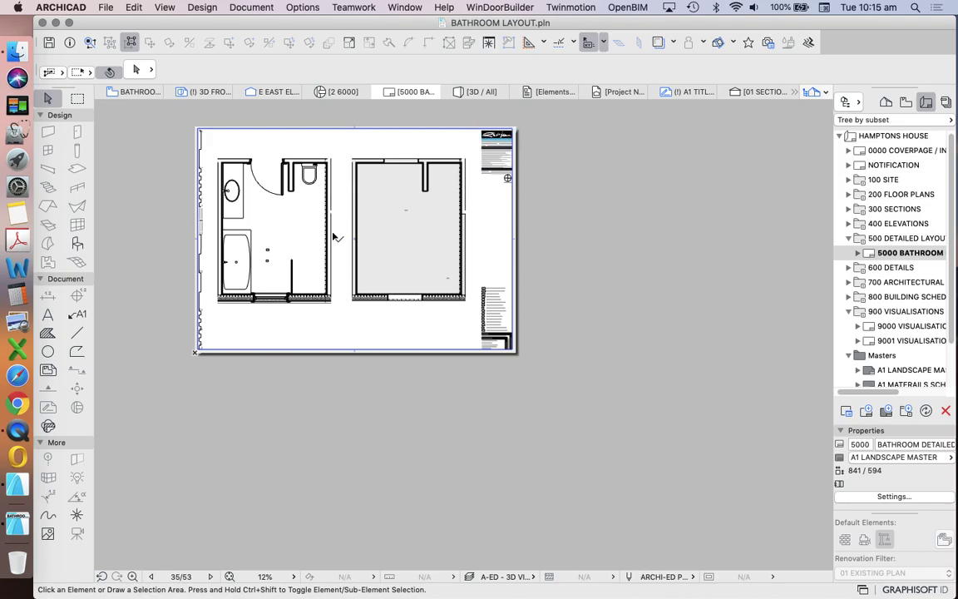
click(274, 261)
click(410, 232)
click(339, 237)
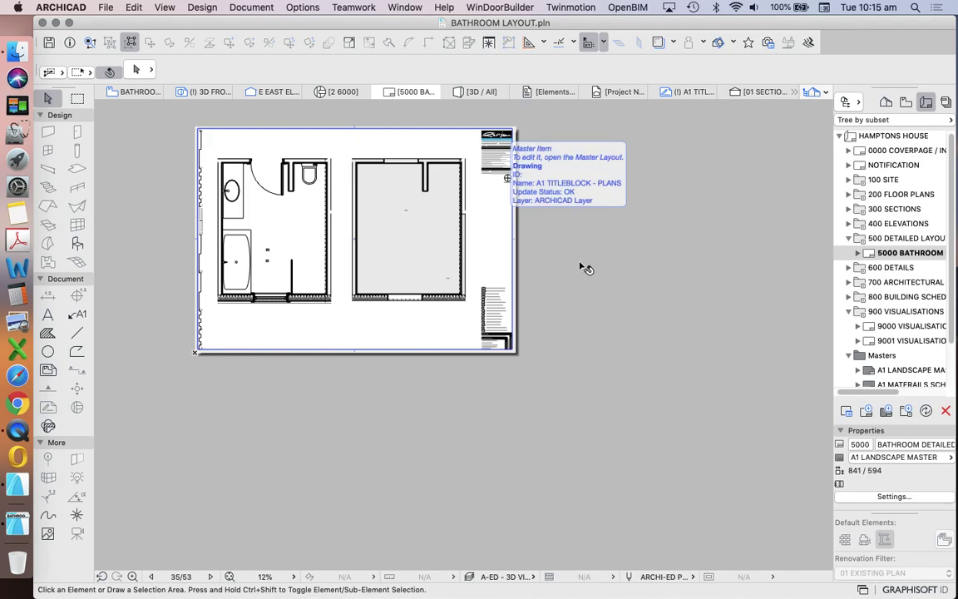
Step: Start a new layout in the 500 detailed layout subset and enter BATHROOM INTERNAL ELEVATIONS as its name
right_click(907, 256)
click(824, 294)
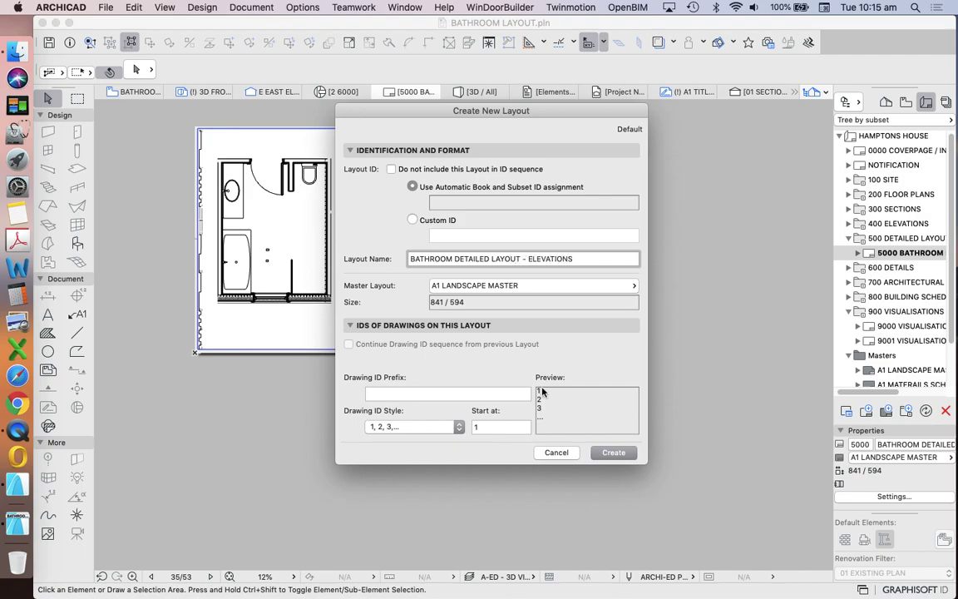
drag(529, 259, 460, 258)
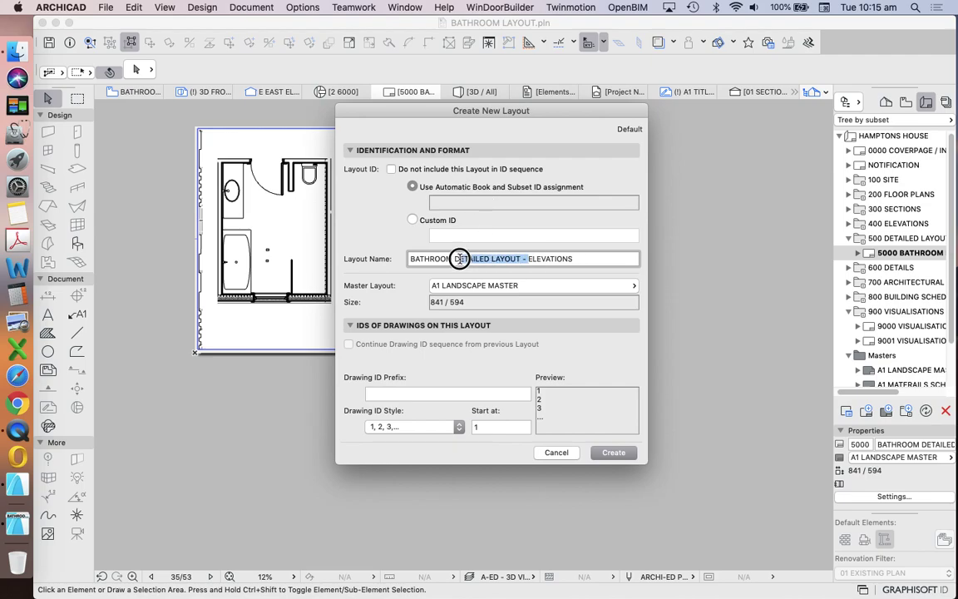
key(BackSpace)
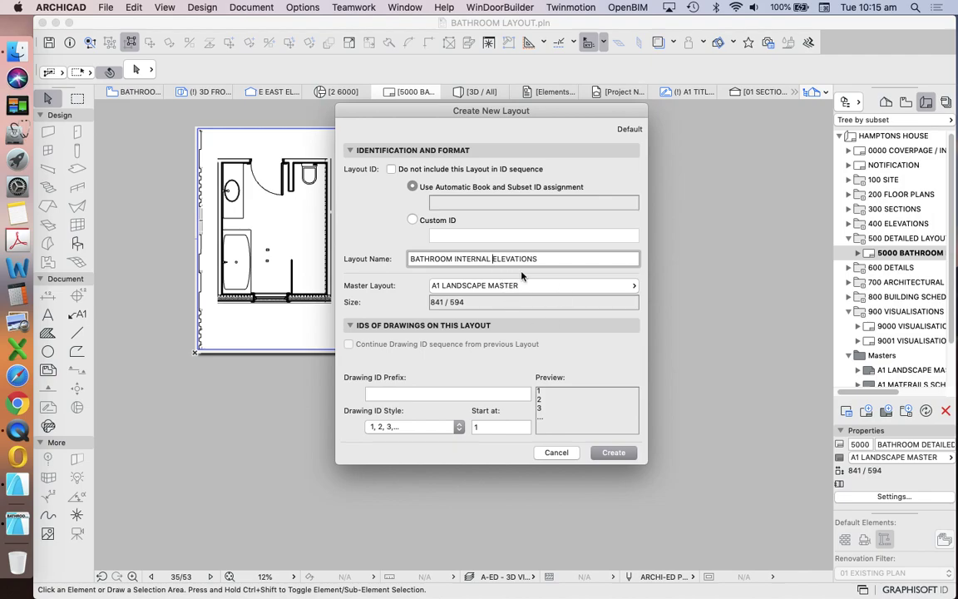
Step: Remove the last three letters of INTERNAL and the following space from the new layout's name
key(BackSpace)
key(BackSpace)
key(BackSpace)
key(BackSpace)
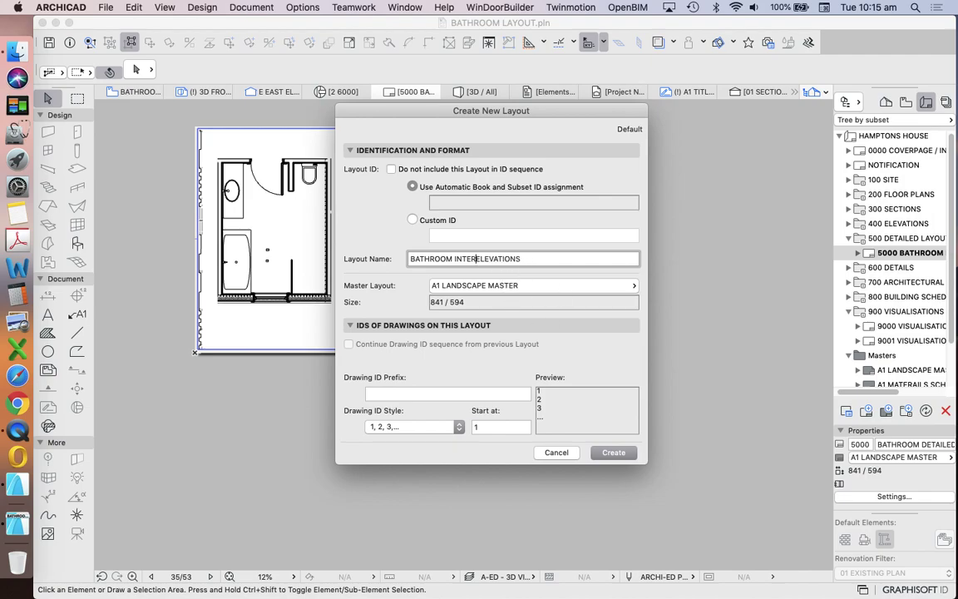